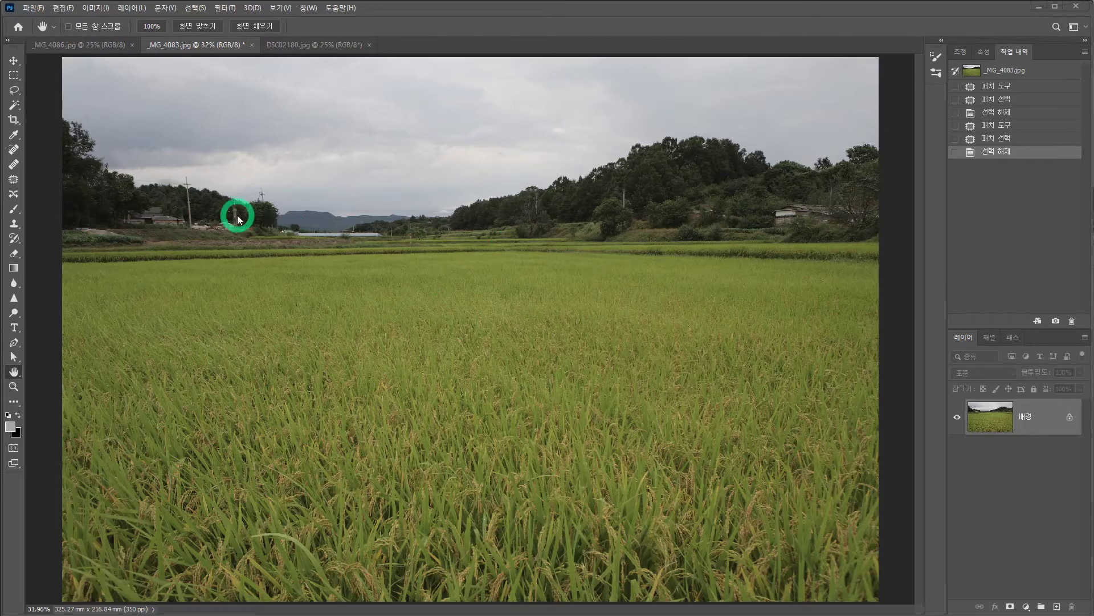
Examine the available image adjustment commands and compare them with the list of adjustment layer types
left_click(100, 11)
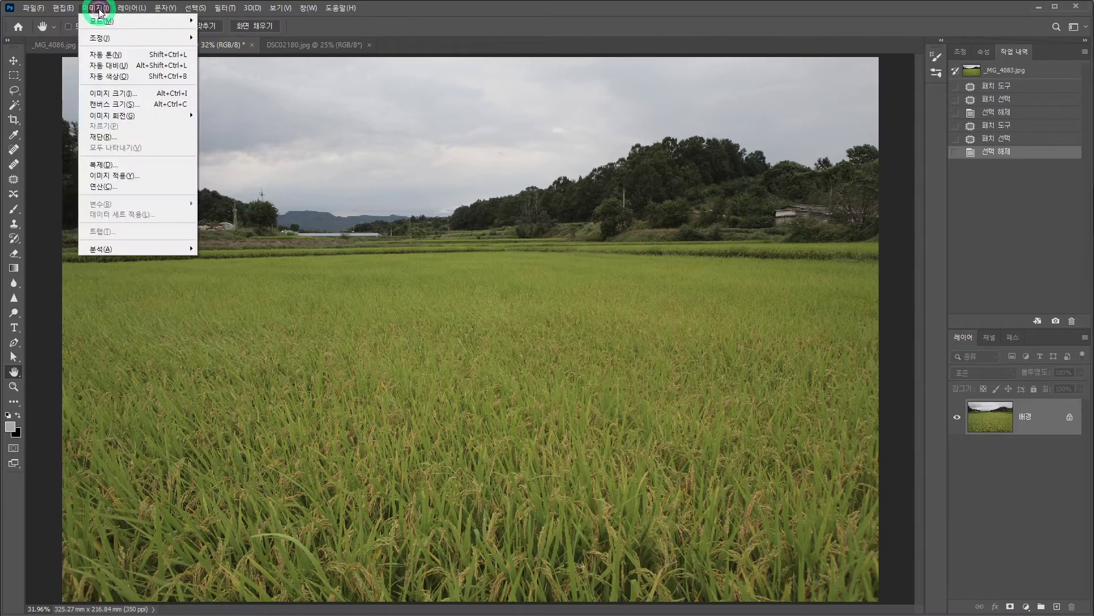
mouse_move(104, 38)
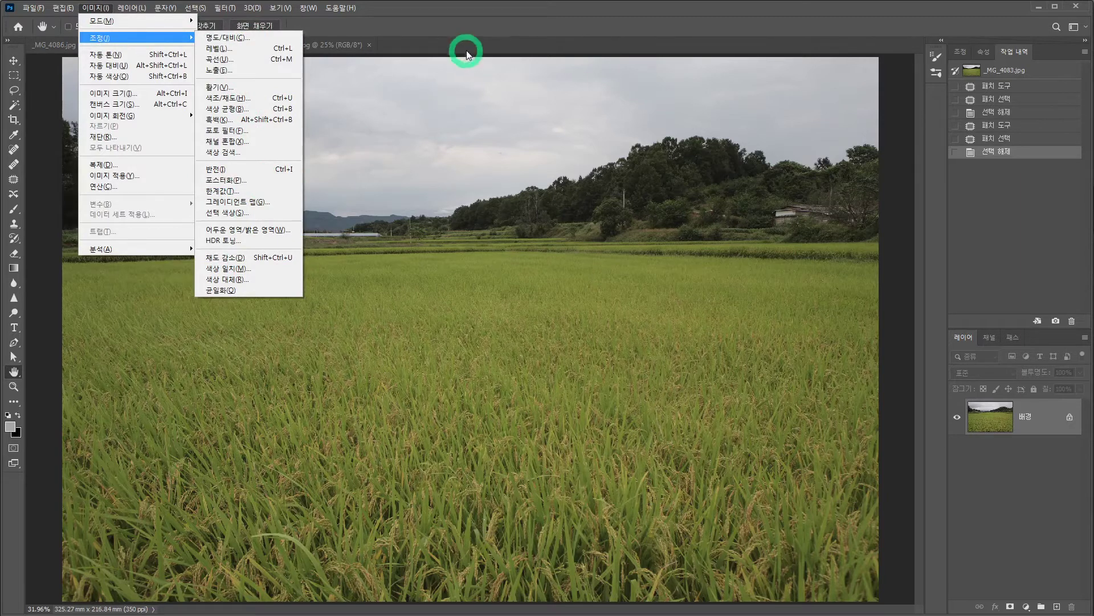
left_click(1002, 465)
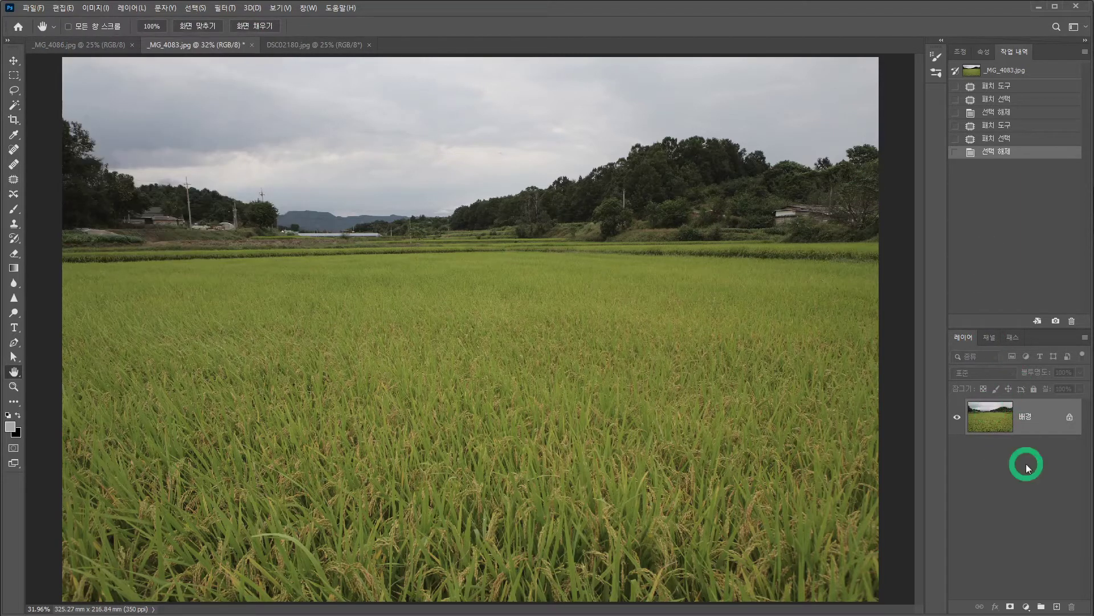
left_click(1024, 607)
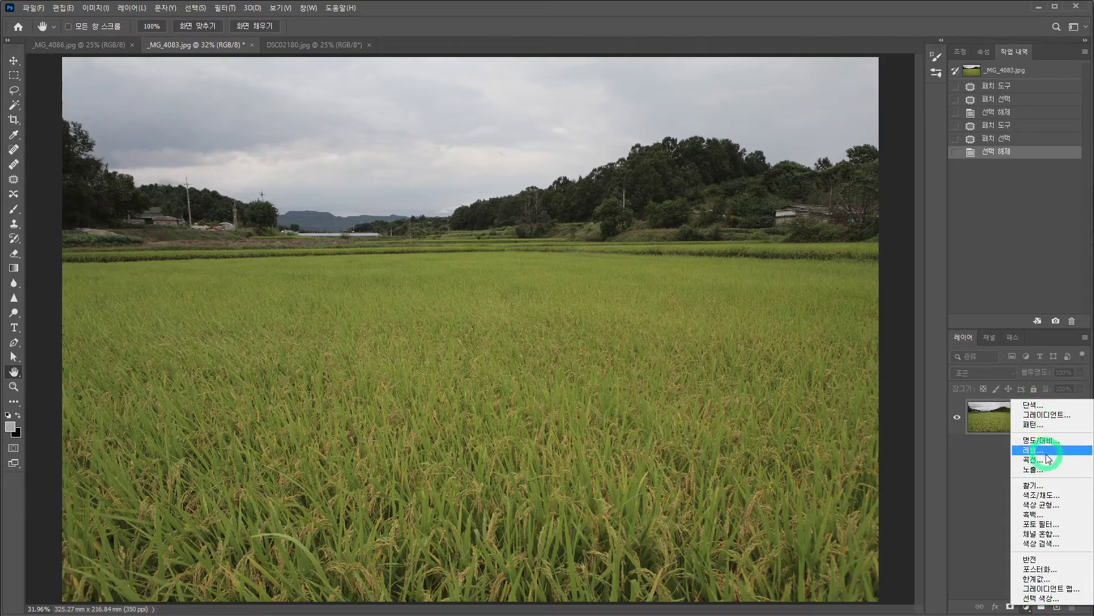
left_click(1037, 505)
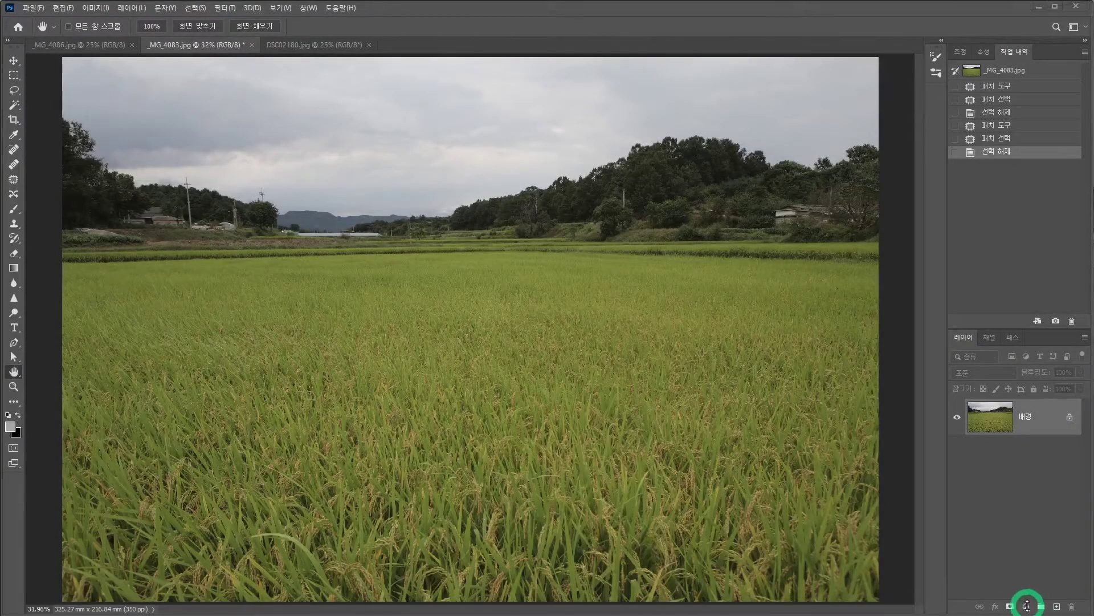
left_click(1027, 607)
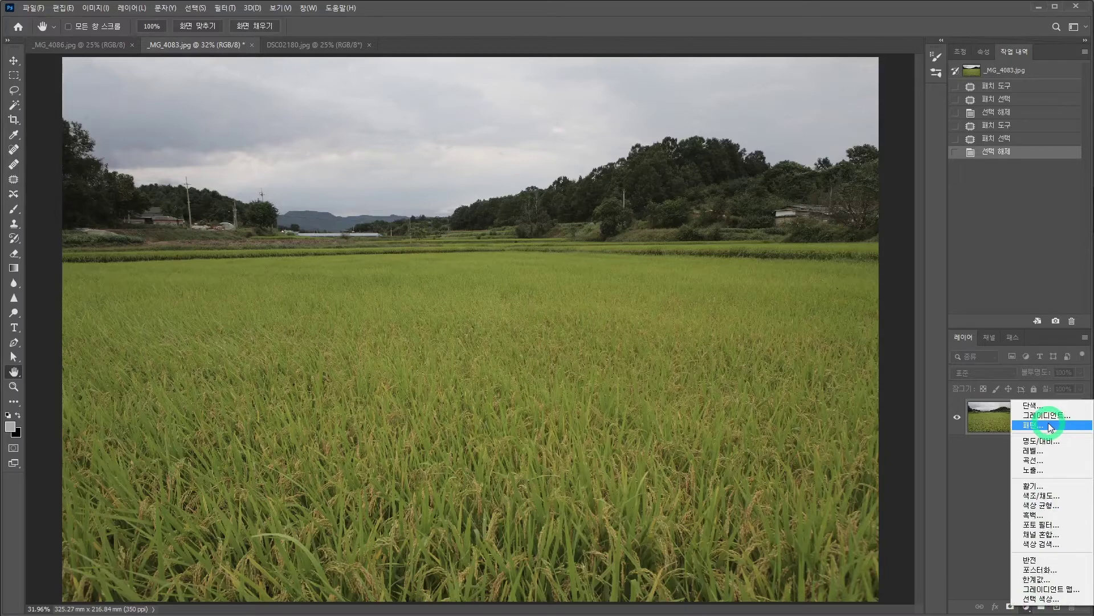
left_click(101, 9)
left_click(98, 10)
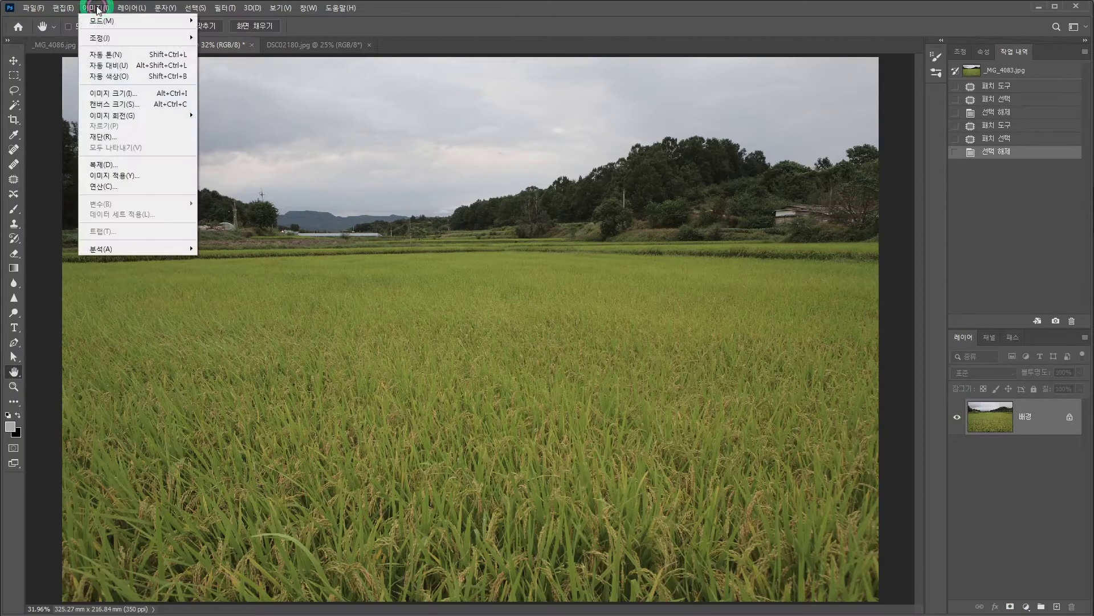
mouse_move(99, 37)
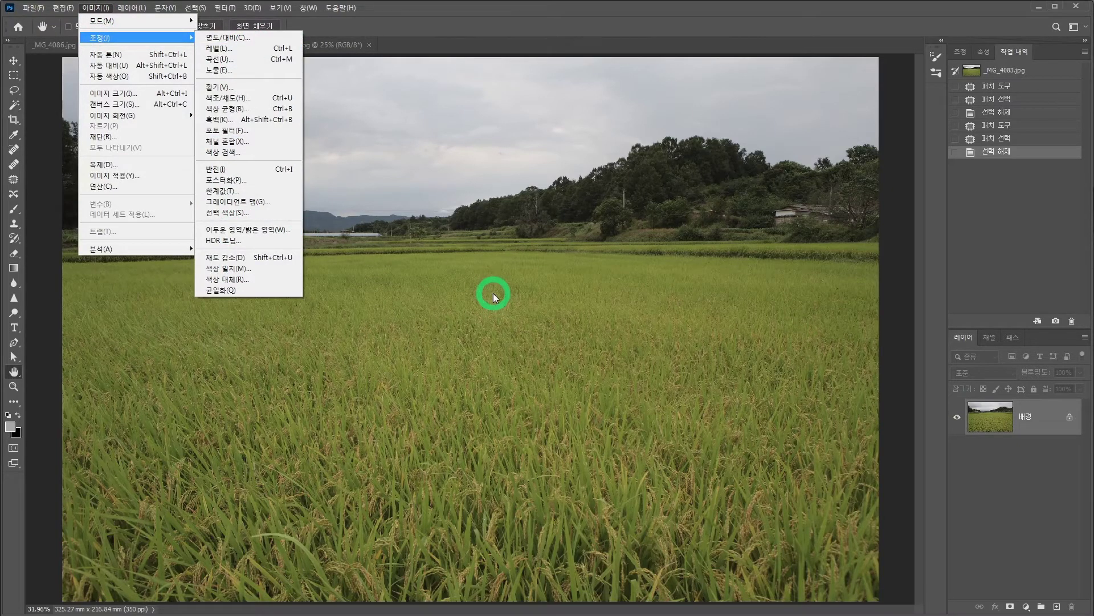
left_click(1052, 552)
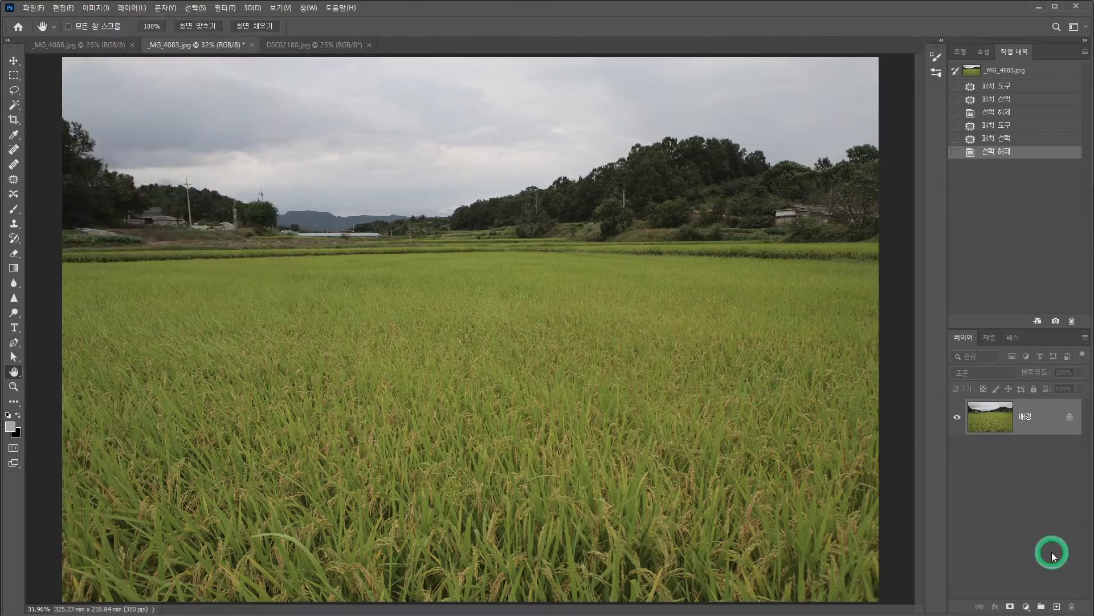
Add a Curves adjustment layer and brighten the rice field's midtones with on-image adjustment to input 125, output 139
left_click(1027, 607)
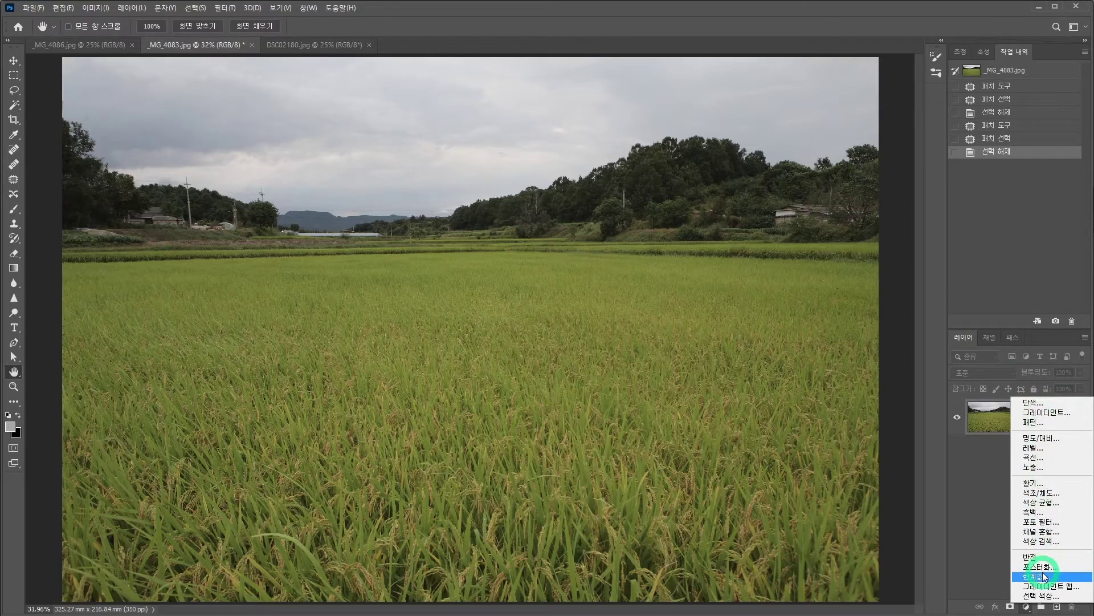
left_click(1042, 456)
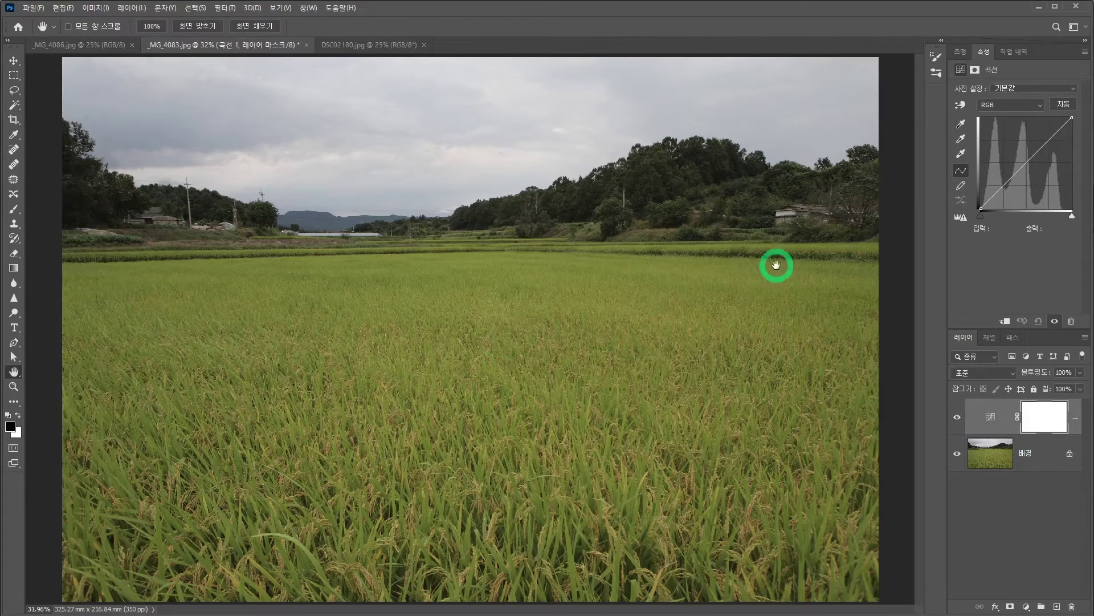
left_click_drag(1028, 161, 1014, 147)
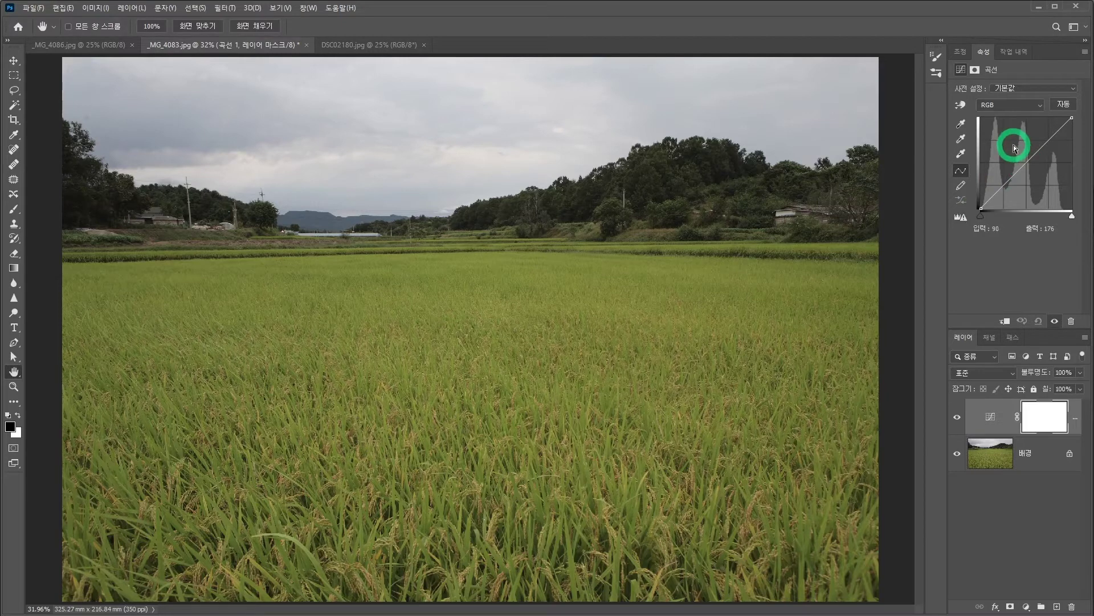
left_click(962, 105)
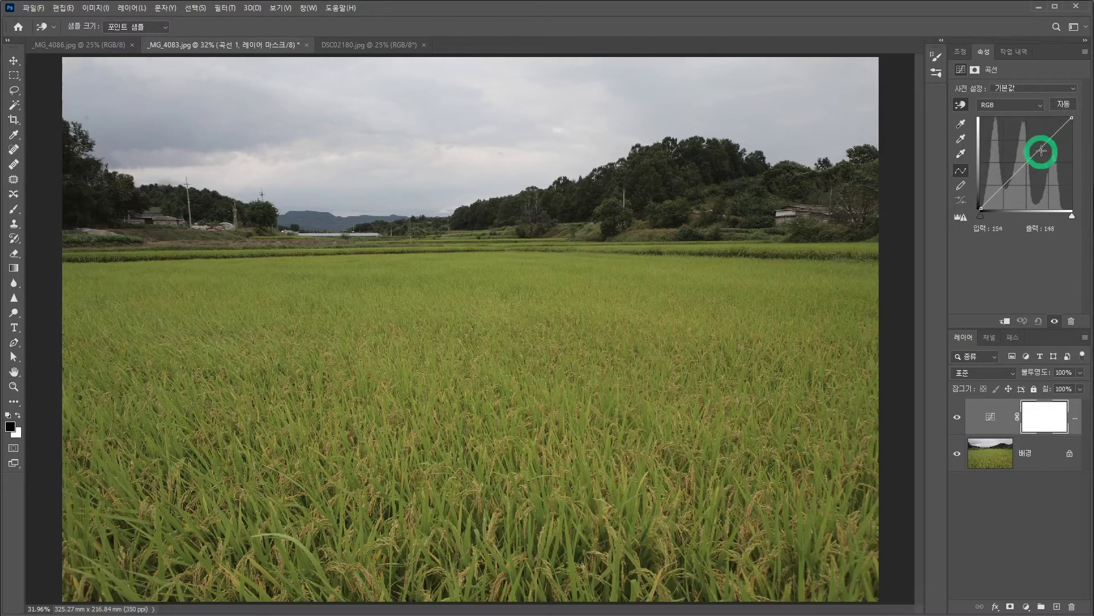
left_click(1020, 169)
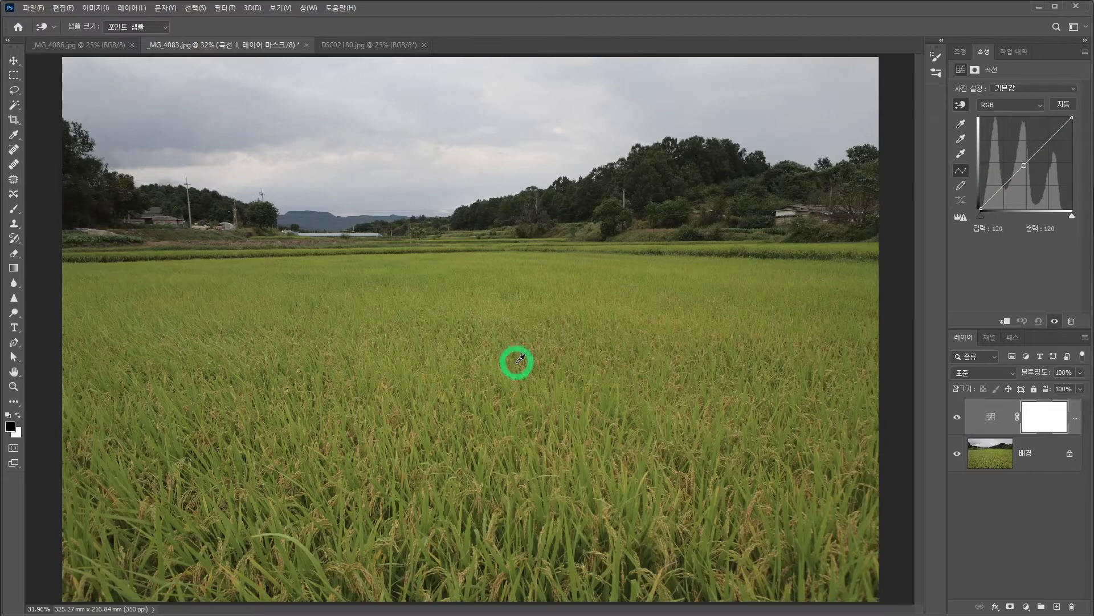
left_click(964, 105)
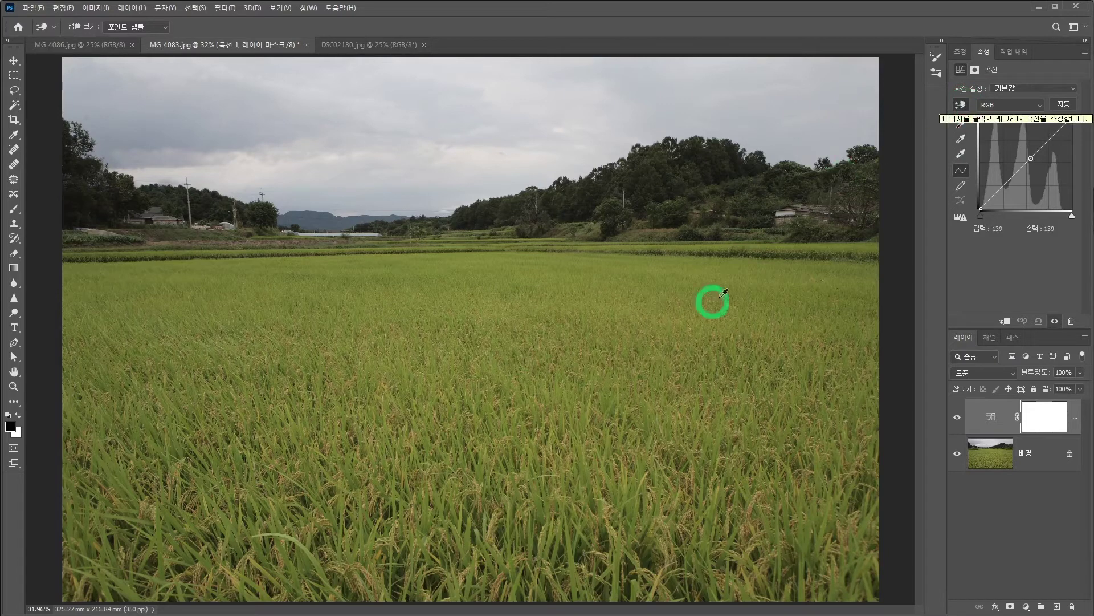
left_click(510, 382)
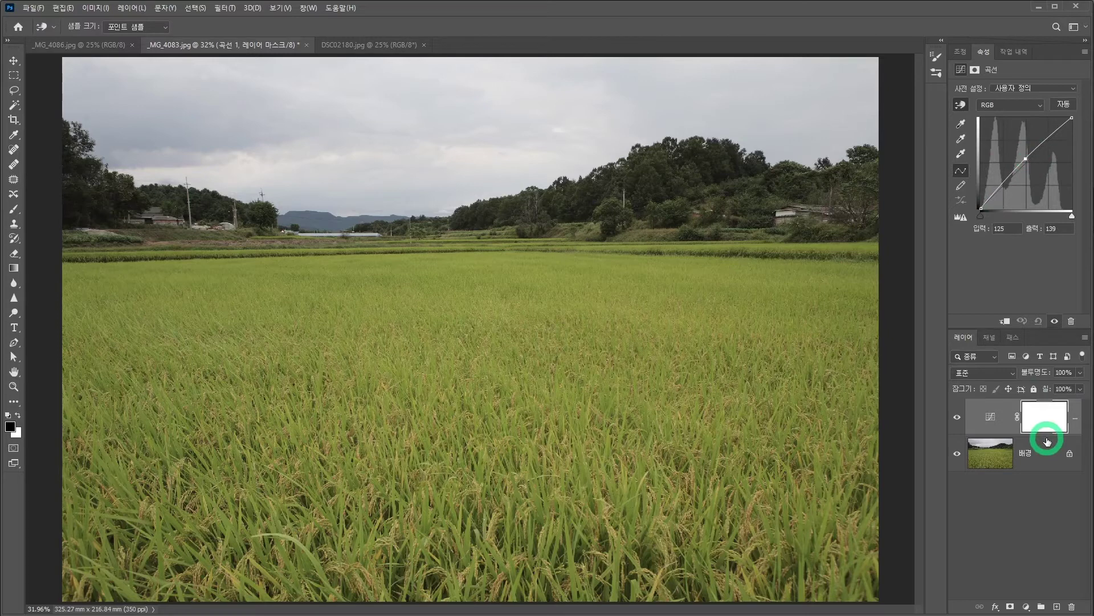
Add a Selective Color adjustment layer above the Curves layer, set to Absolute, with Greens at Cyan +35, Magenta -8, Yellow -18, Black +16
left_click(1039, 456)
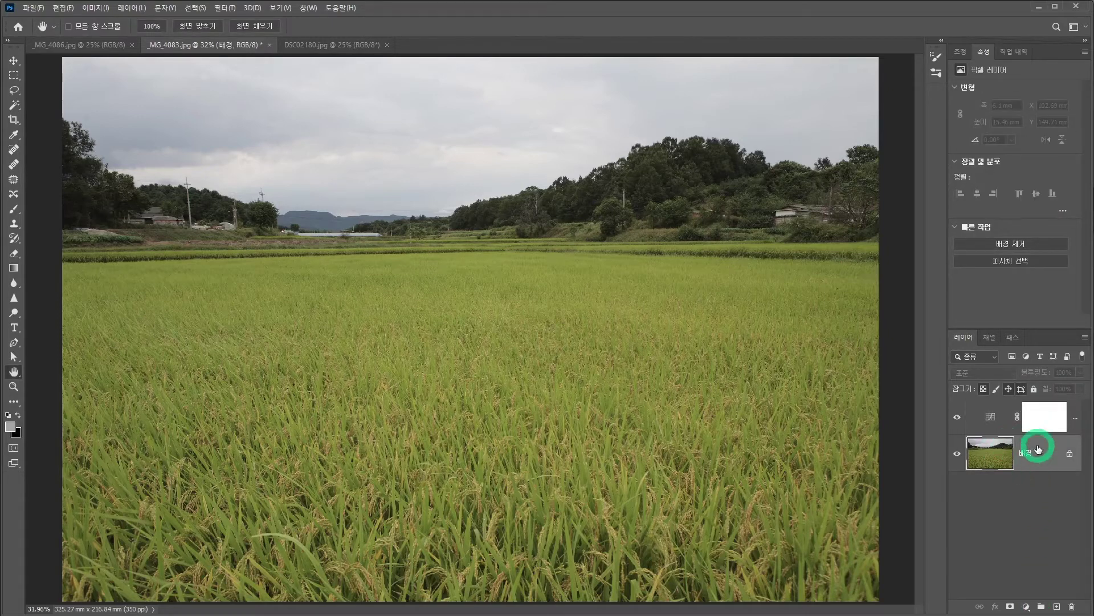
left_click(1044, 424)
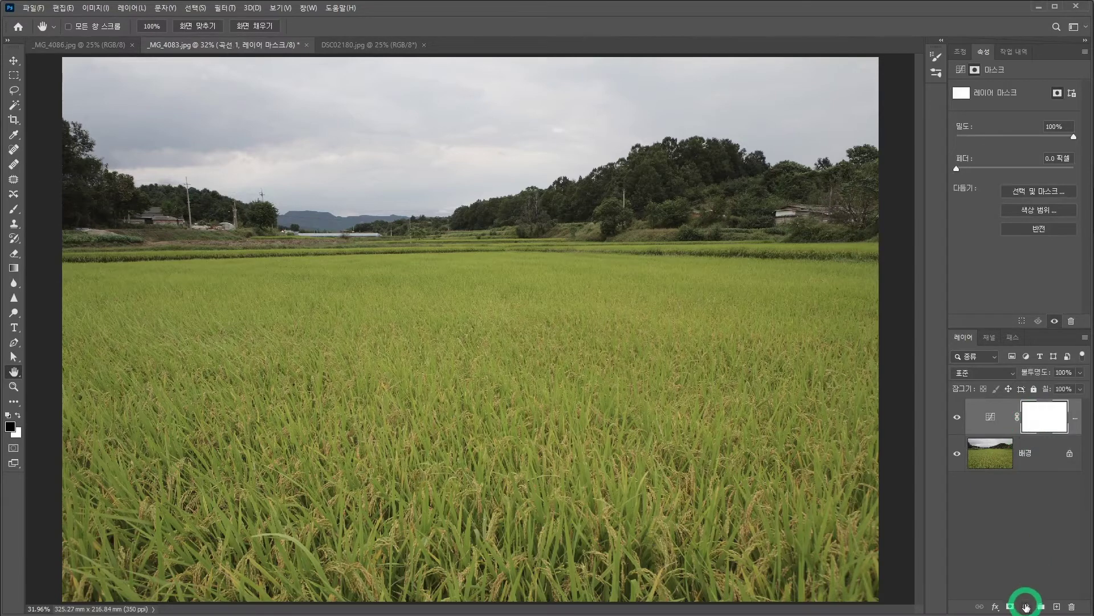
left_click(1027, 606)
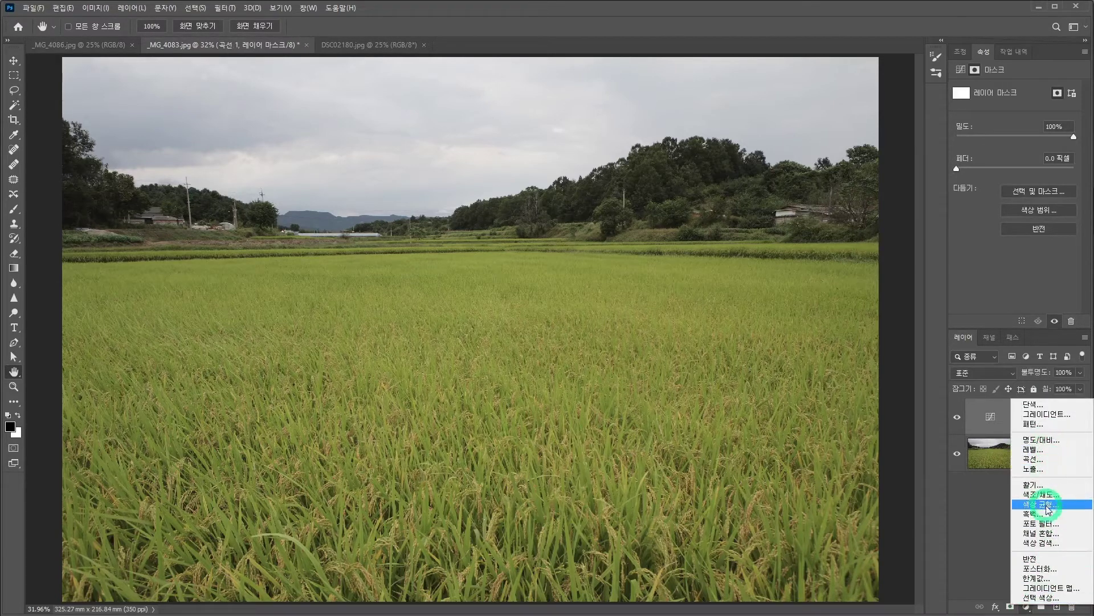
left_click(1052, 598)
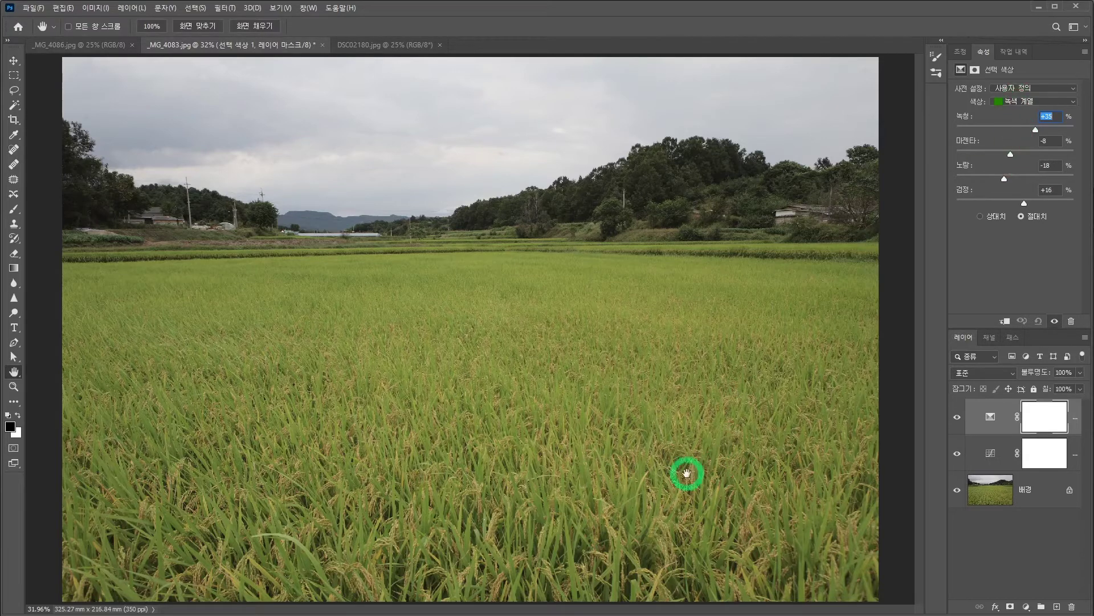
Set the Reds in the Selective Color layer to Magenta +42, Yellow +33 and Black +9
left_click(1014, 102)
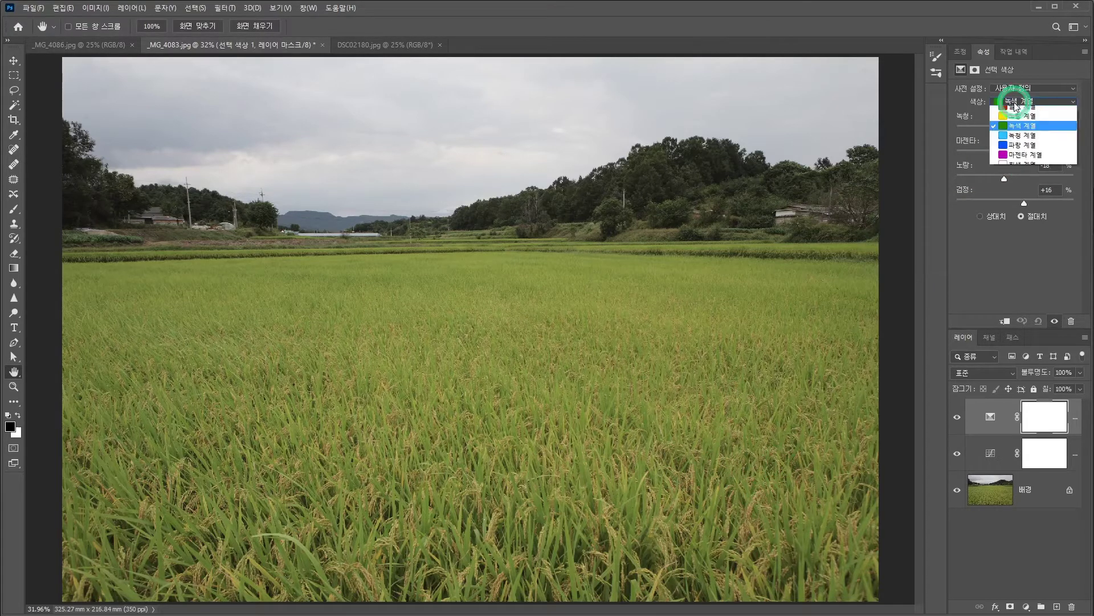
left_click(1020, 112)
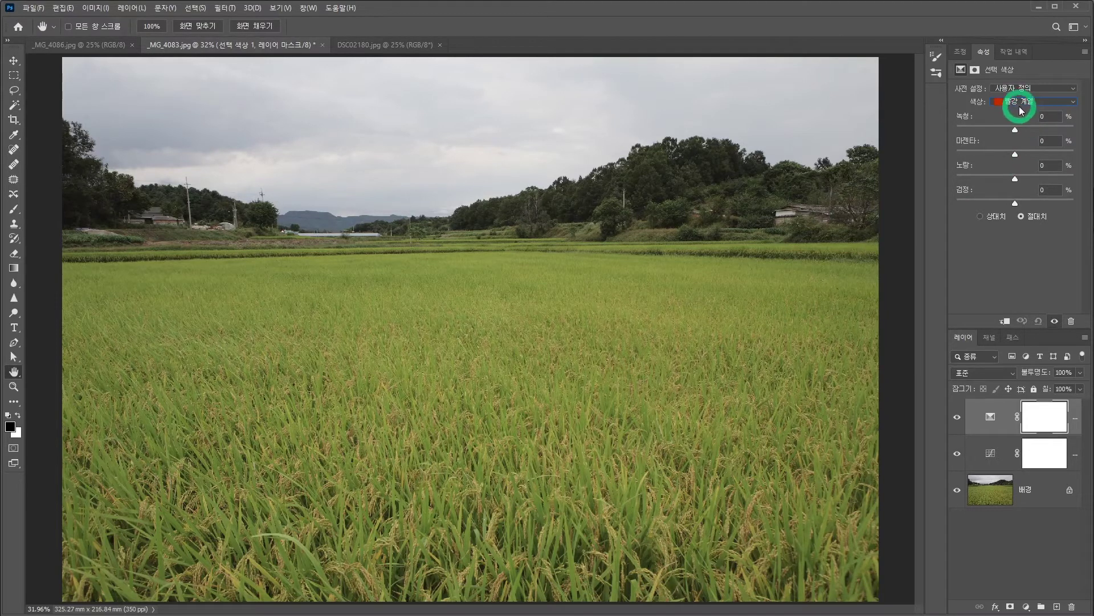
left_click(1016, 102)
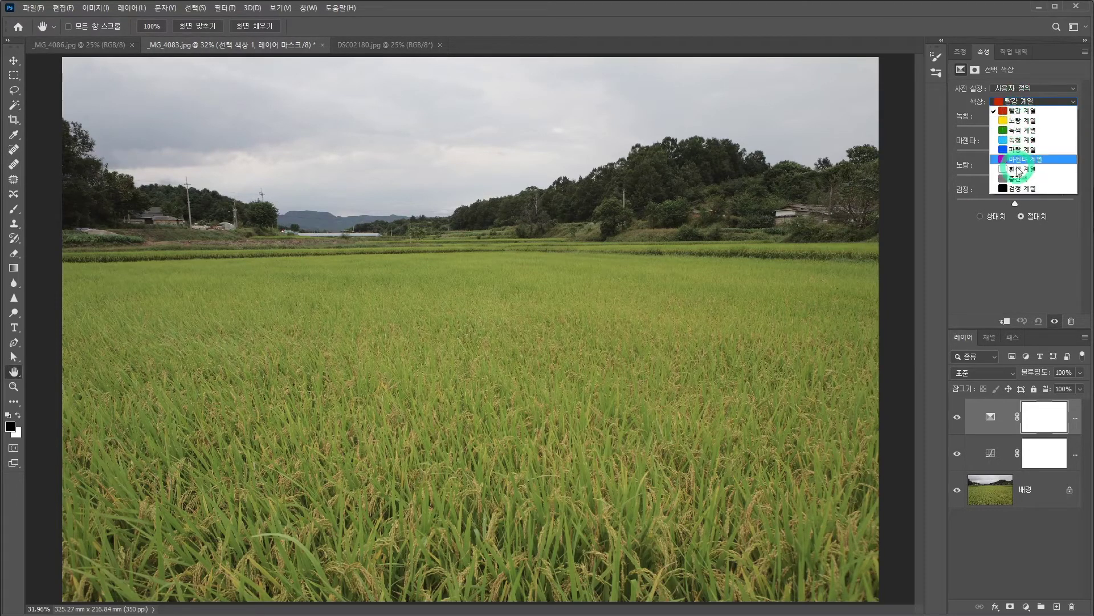
left_click(1016, 109)
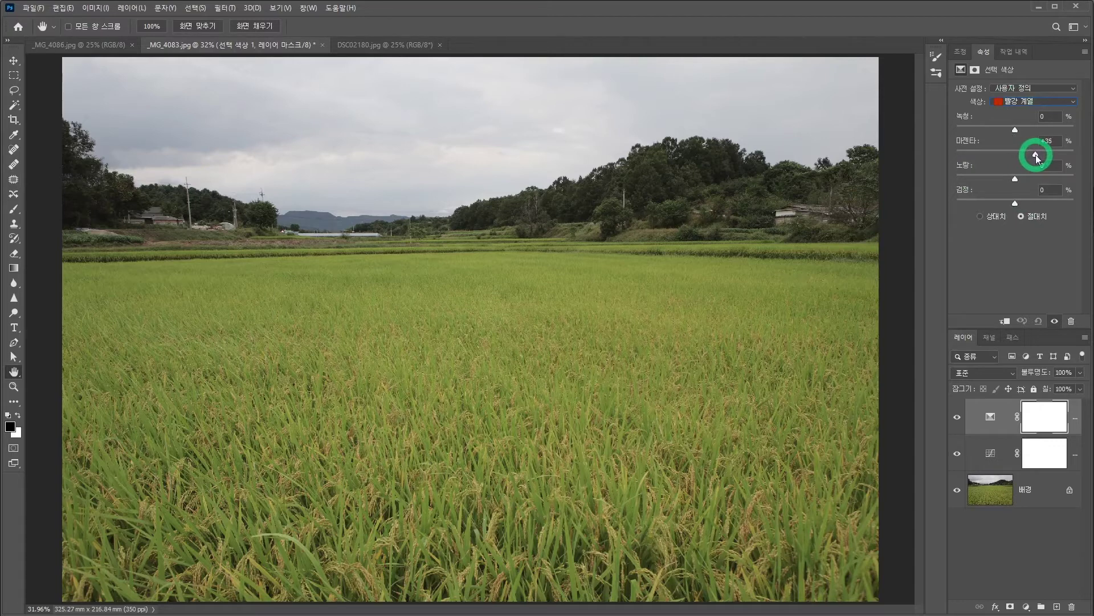
left_click_drag(1041, 159, 1032, 182)
left_click(1016, 181)
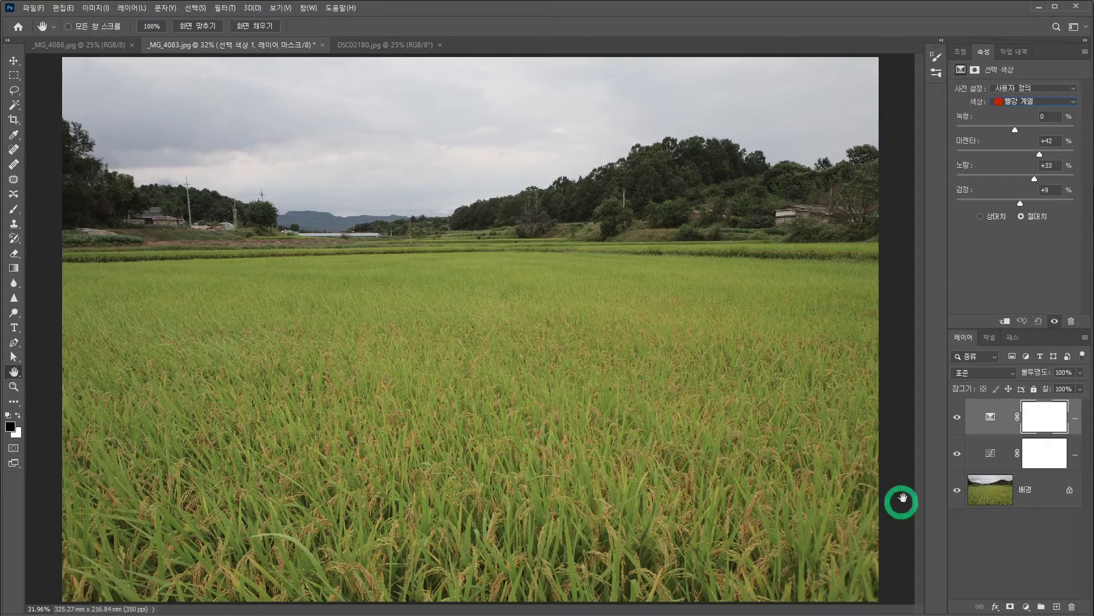
Brighten the Curves layer slightly more by moving its midtone point to input 123, output 141
left_click(990, 453)
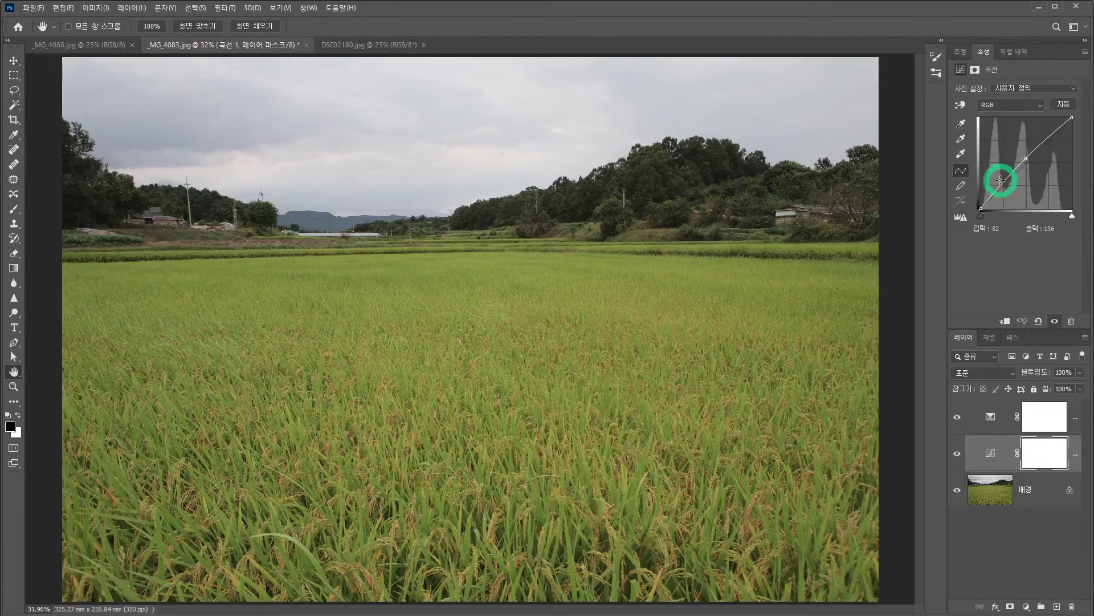
mouse_move(1033, 150)
left_mouse_down()
mouse_move(1024, 156)
mouse_move(1014, 139)
mouse_move(1024, 158)
left_mouse_up()
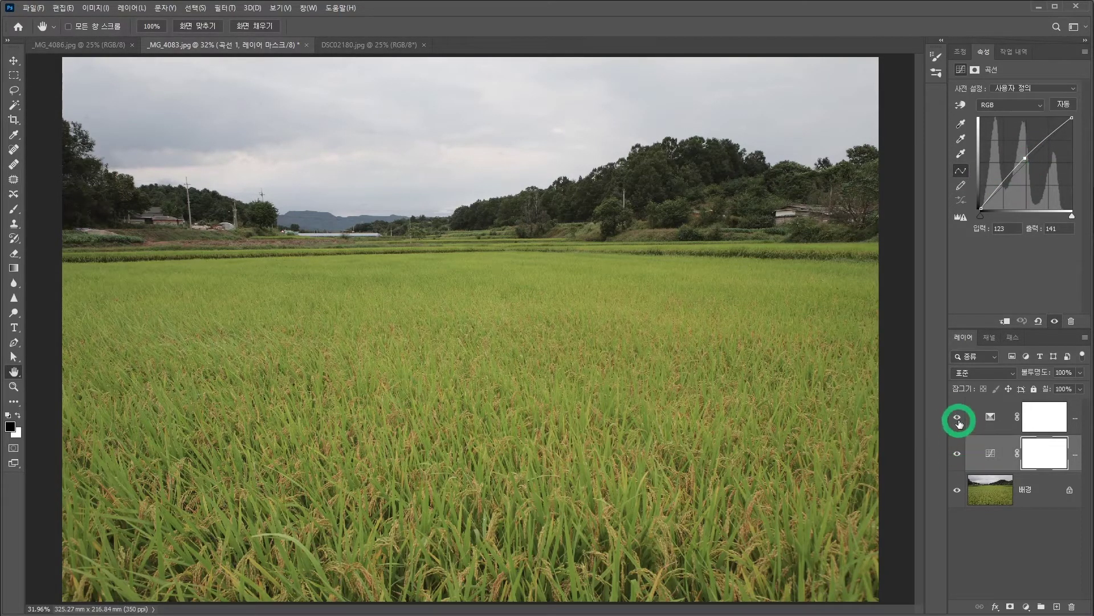
Compare the photo with the Curves layer hidden and shown, examining the field and the dark wooded hill
left_click(958, 455)
left_click(957, 455)
left_click(958, 455)
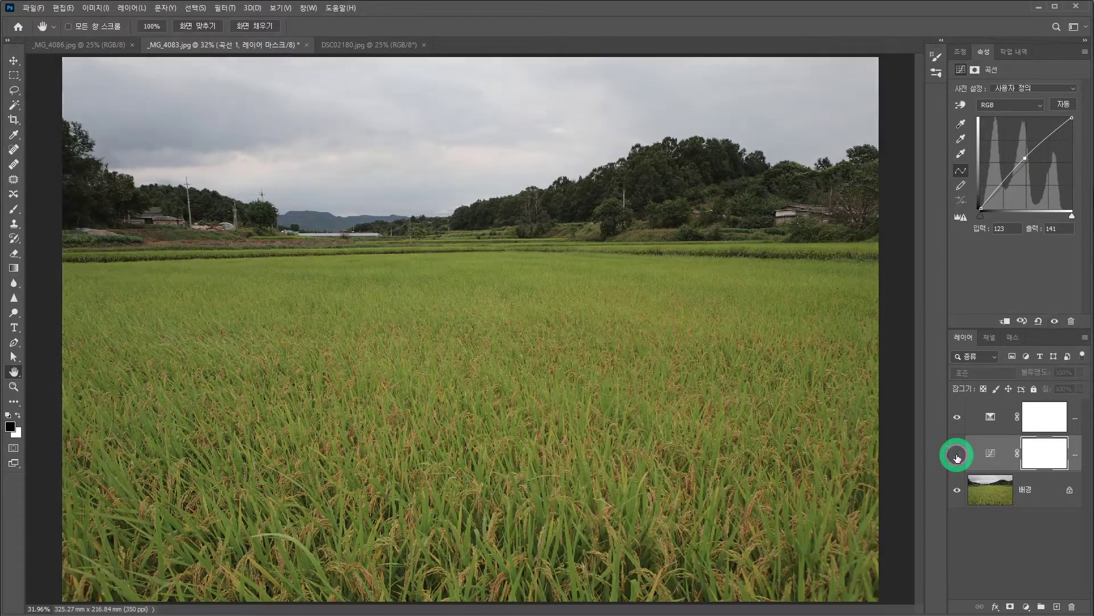
left_click(958, 455)
left_click(957, 455)
left_click(958, 455)
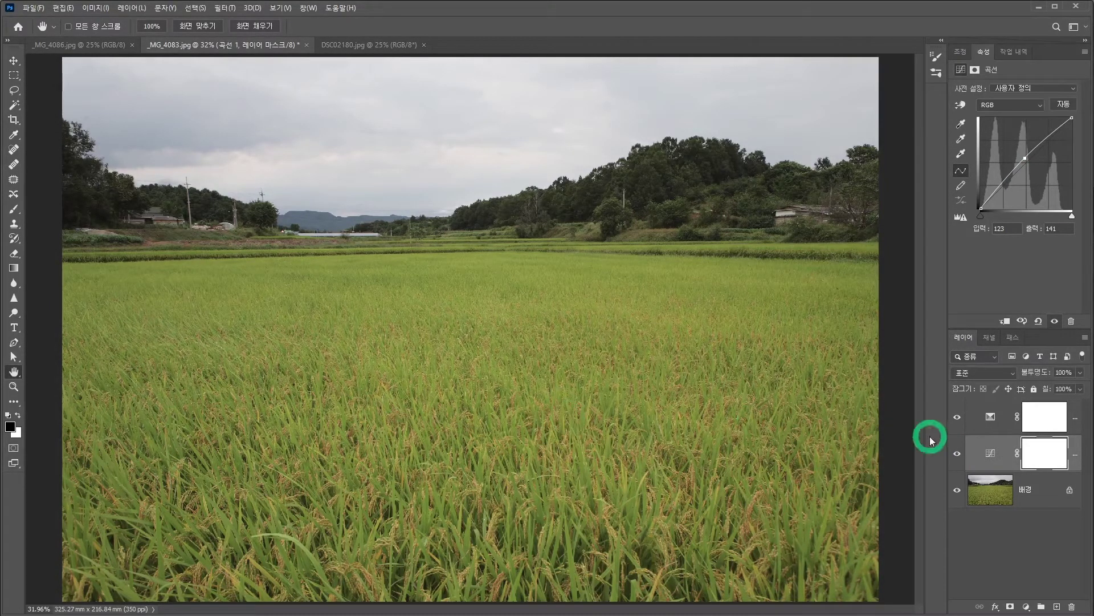
left_click(957, 453)
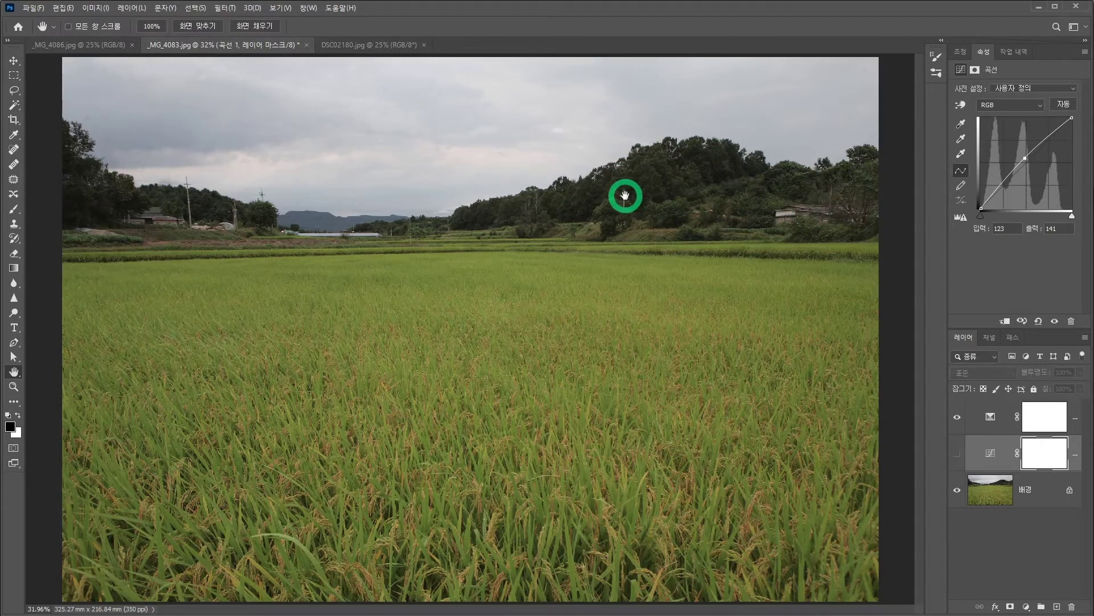
left_click(957, 454)
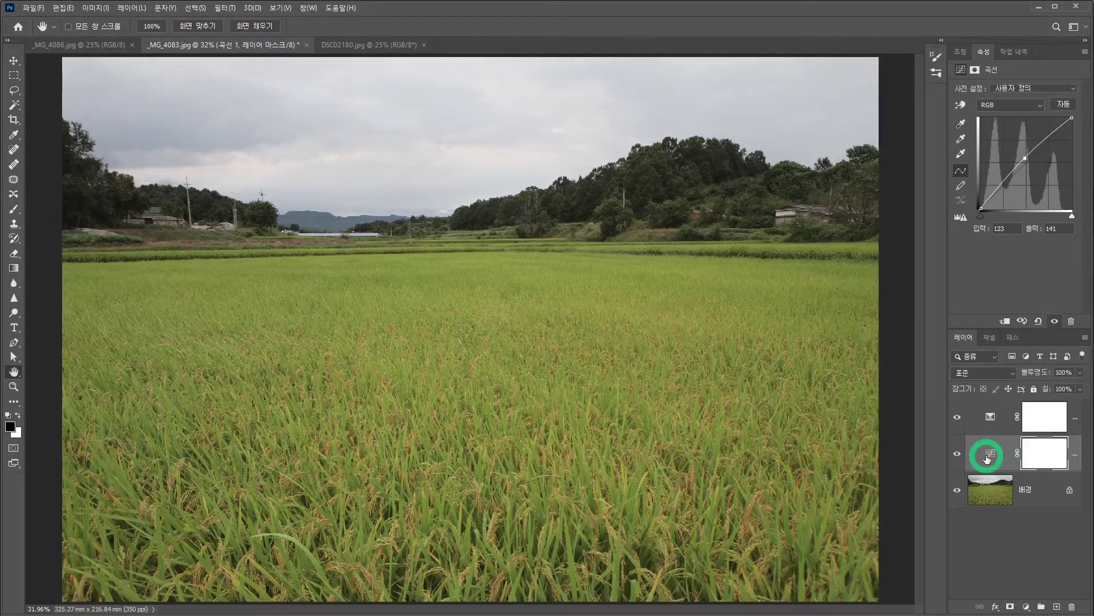
Paint black on the Curves layer mask over the wooded hills and the whole horizon band, using soft brushes of 150 and 500 px
left_click(1047, 456)
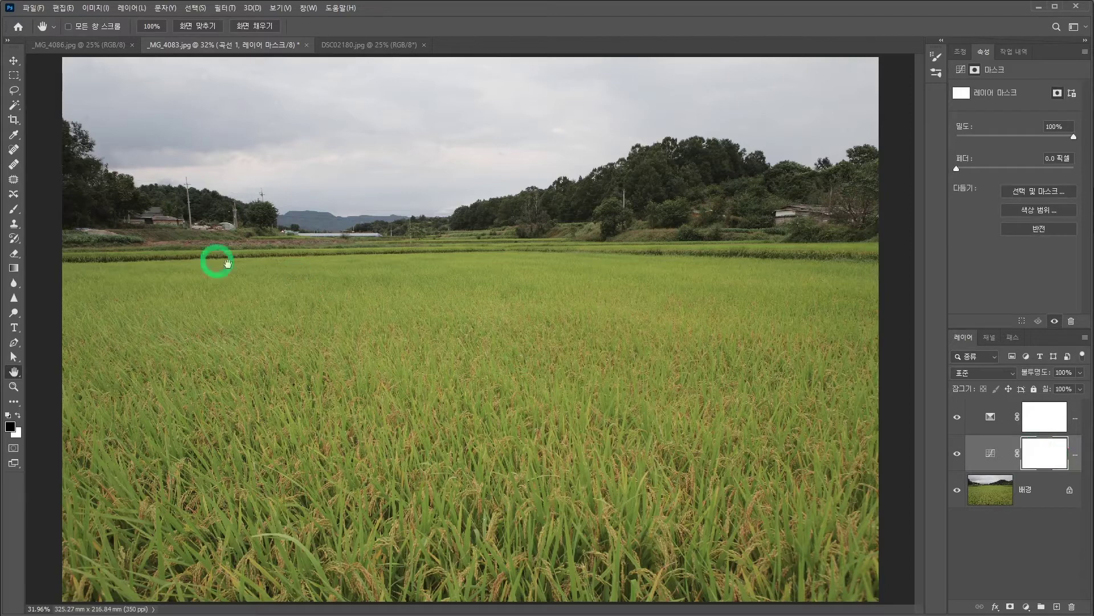
left_click(15, 209)
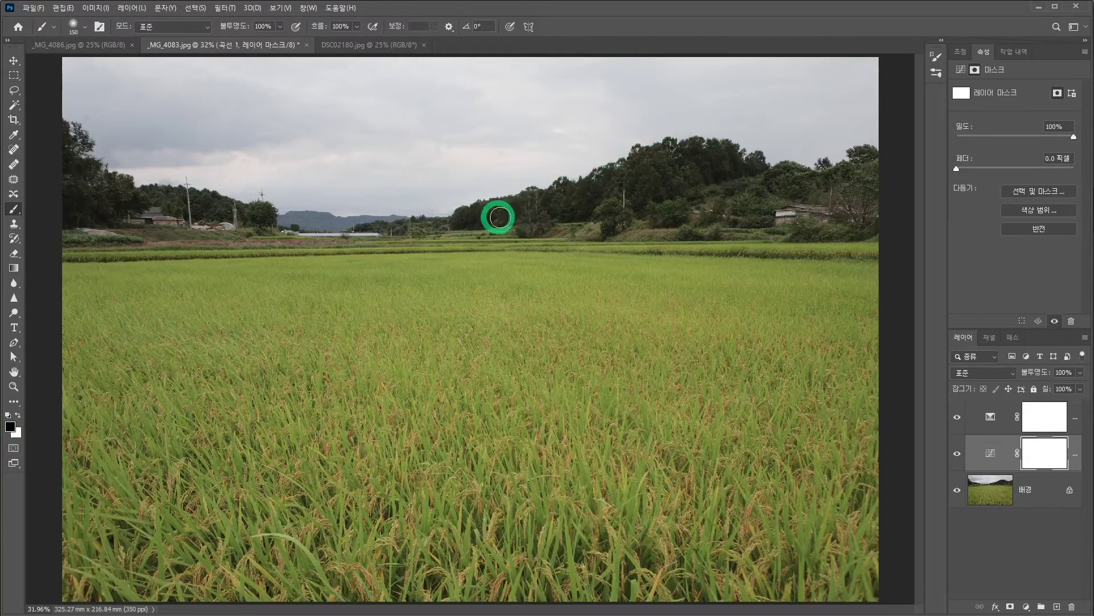
left_click_drag(830, 194, 819, 197)
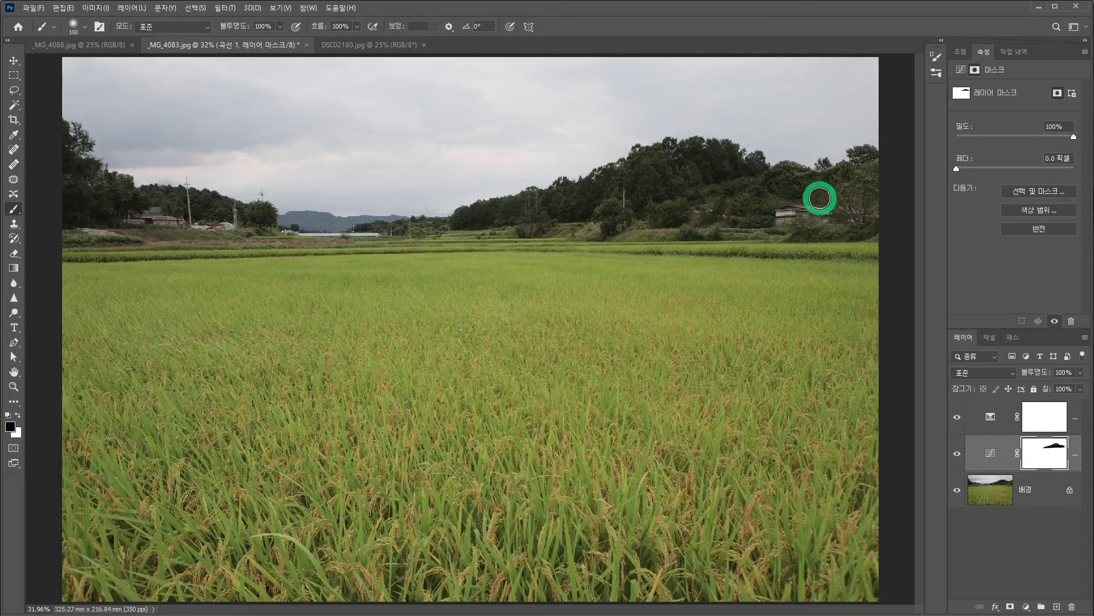
key("bracketright")
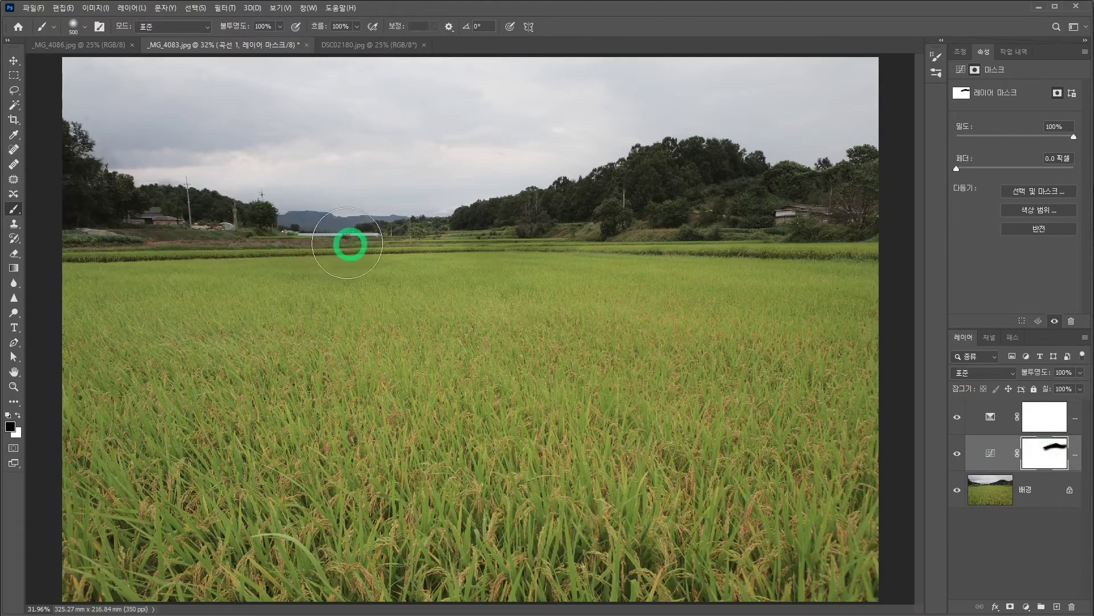
mouse_move(452, 241)
left_mouse_down()
mouse_move(674, 207)
mouse_move(867, 222)
mouse_move(887, 241)
left_mouse_up()
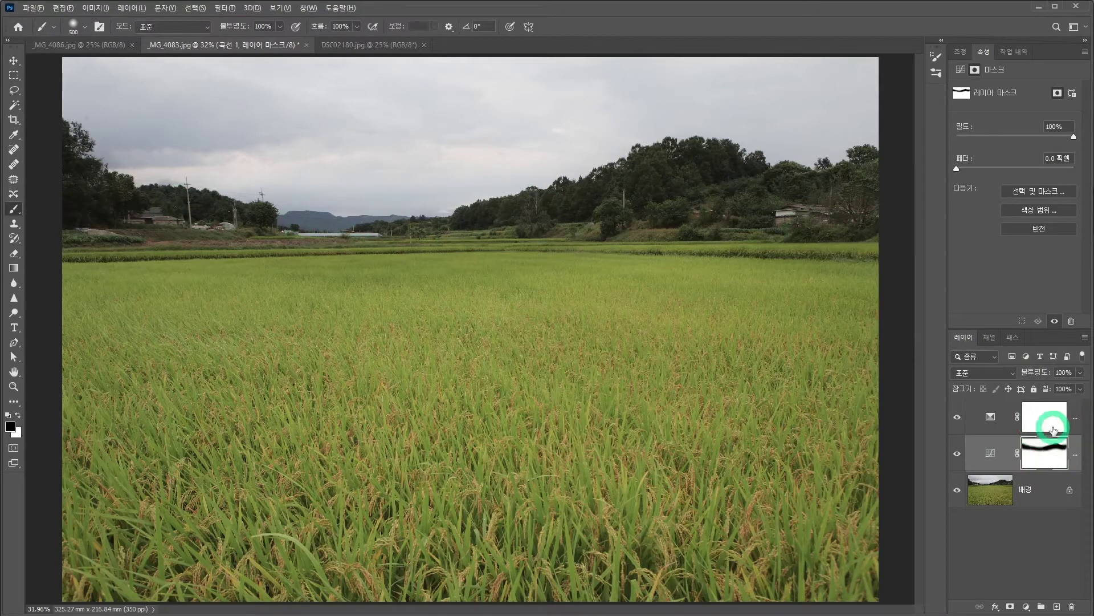
Examine the Curves layer mask on its own, and compare the photo with the masked Curves layer hidden and shown
left_click(1042, 454, "alt")
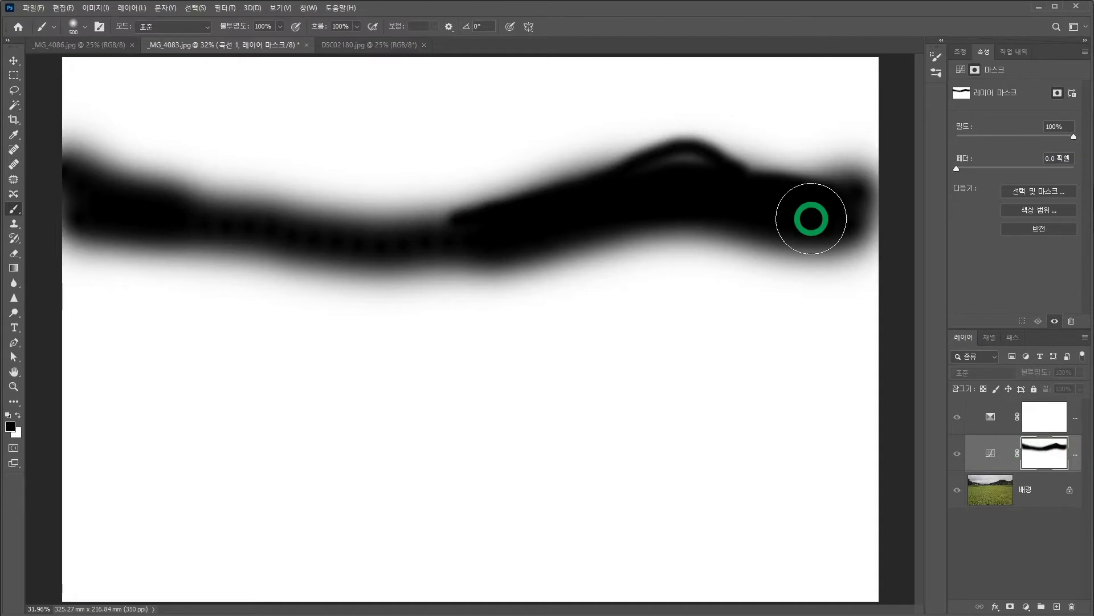
left_click(1044, 452, "alt")
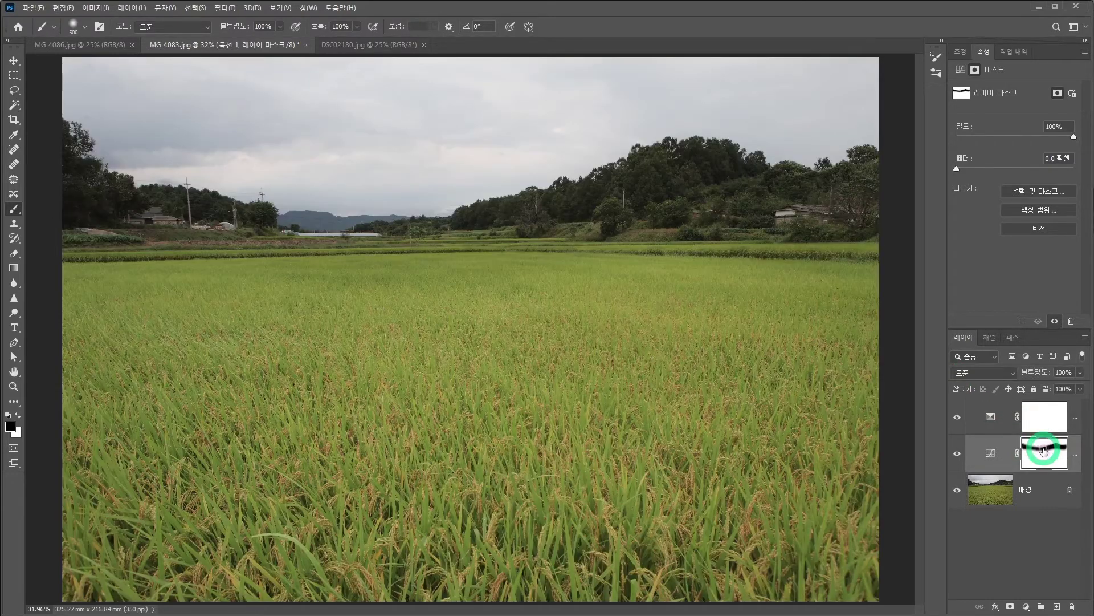
left_click(958, 455)
left_click(957, 454)
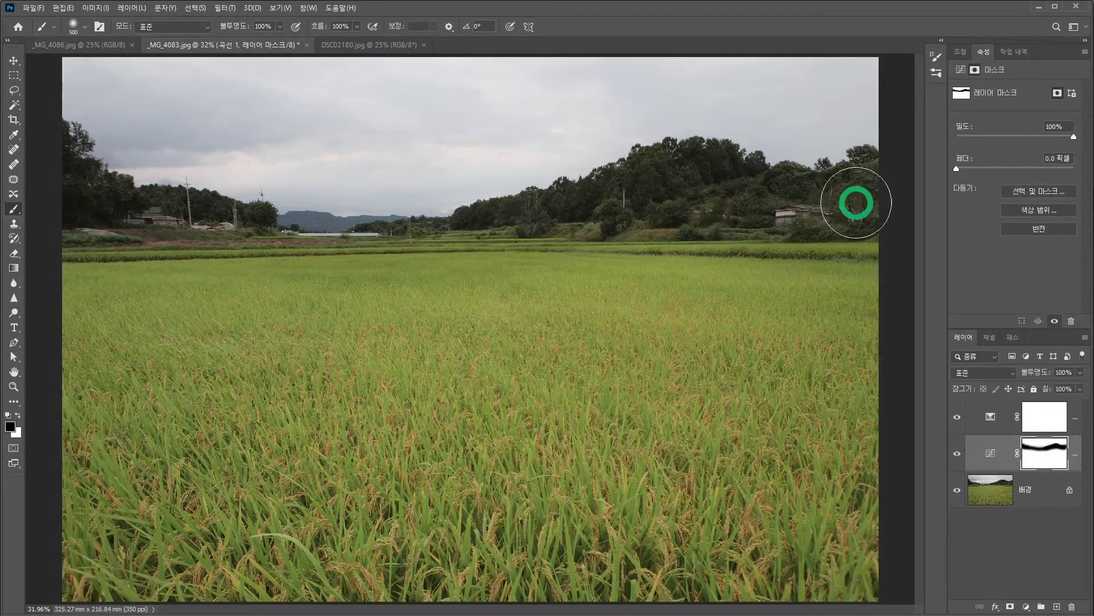
left_click(958, 455)
left_click(957, 455)
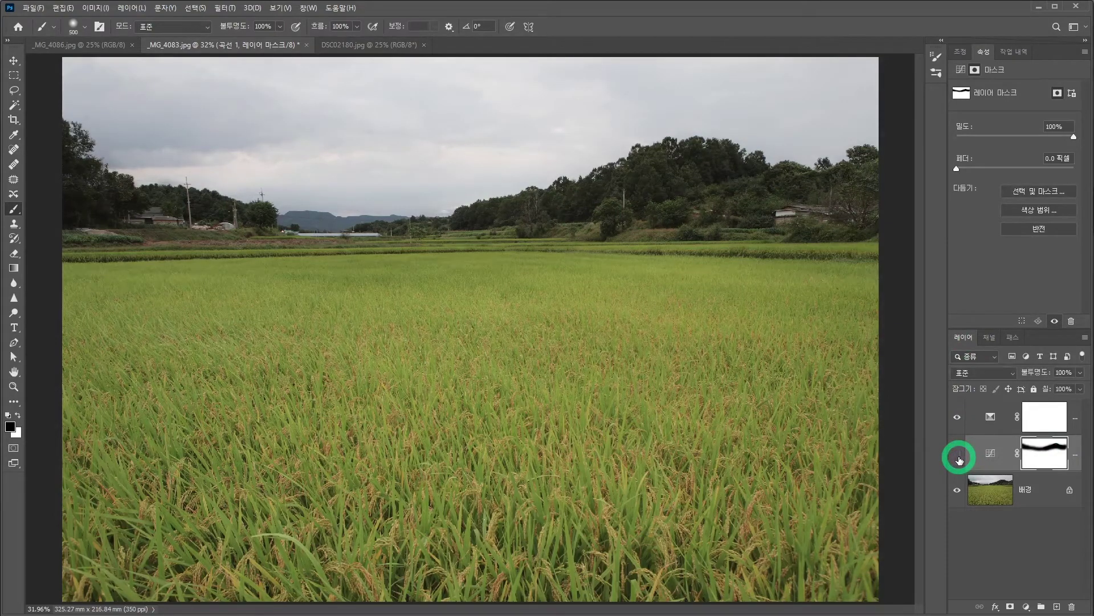
left_click(958, 456)
left_click(958, 456)
left_click(958, 456)
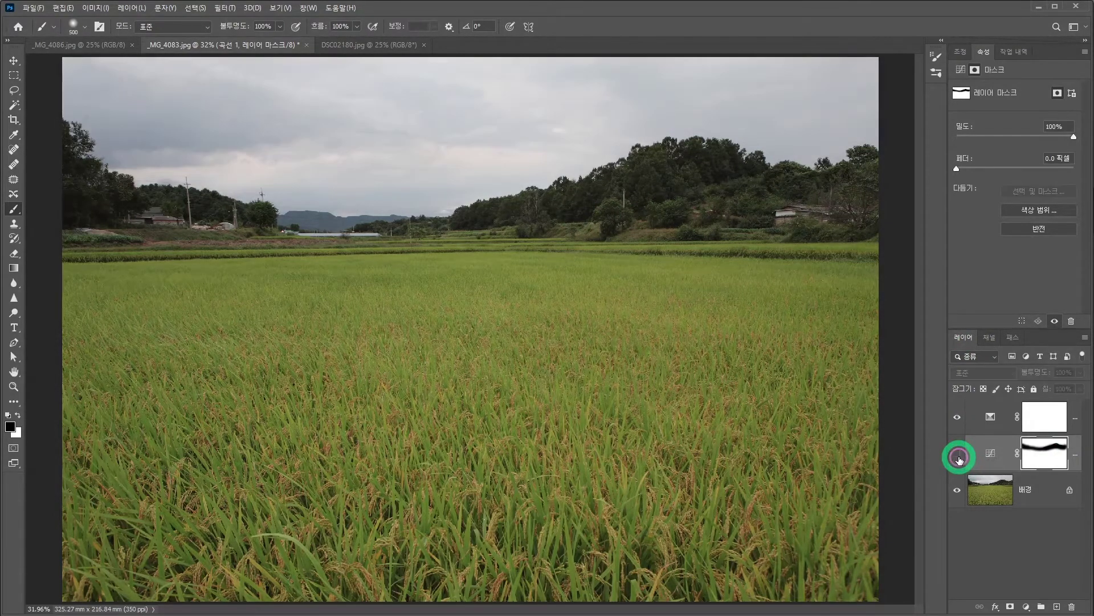
left_click(959, 456)
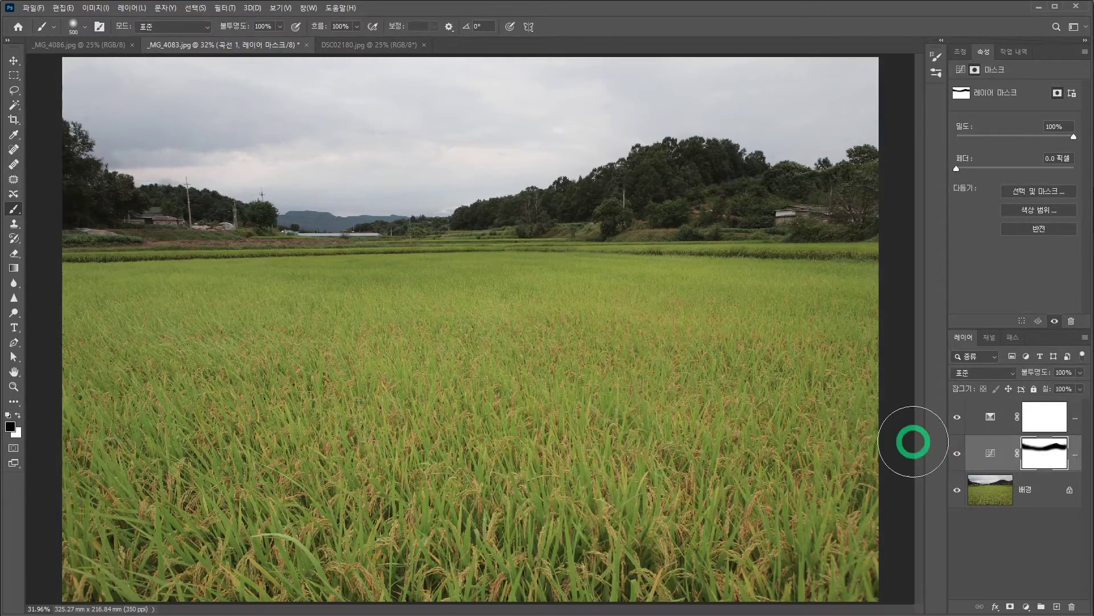
left_click(958, 453)
left_click(957, 454)
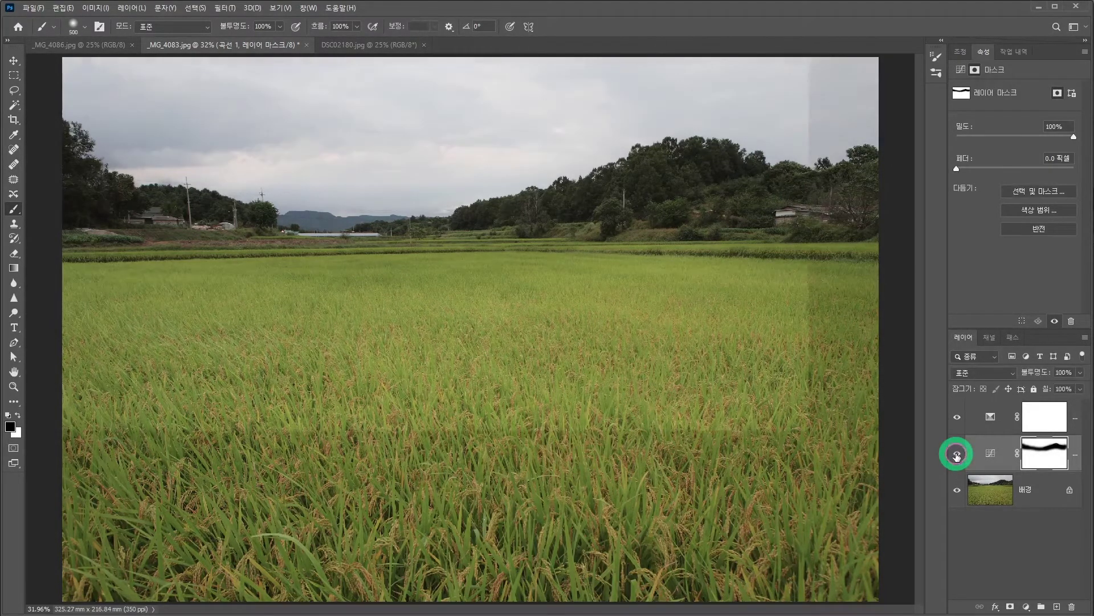
Select the Selective Color layer and compare the rice field's colours with that layer hidden and shown
left_click(1003, 409)
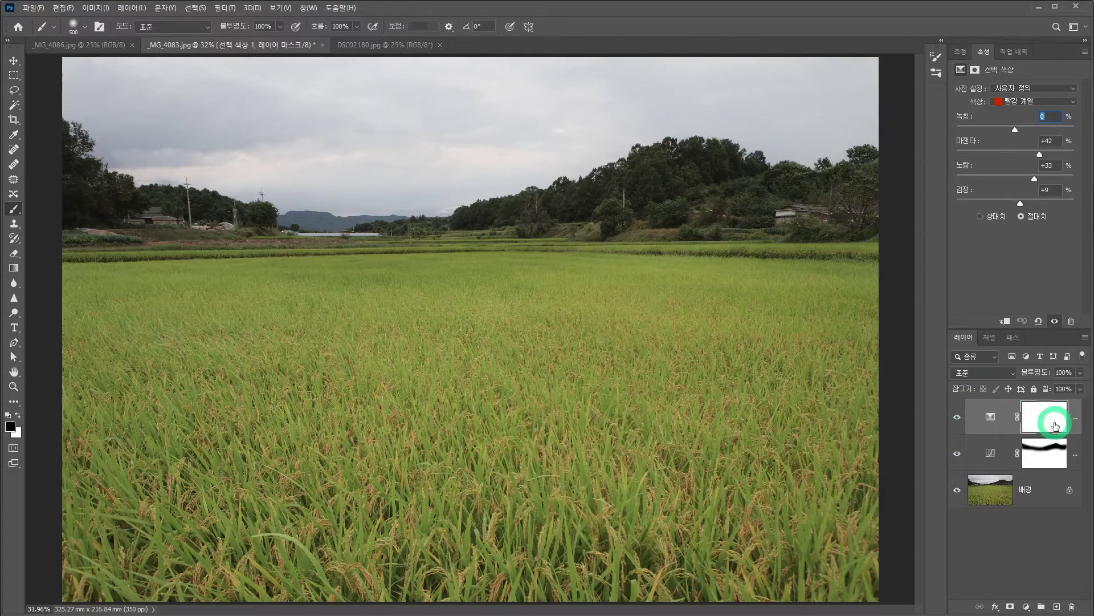
left_click(958, 419)
left_click(959, 420)
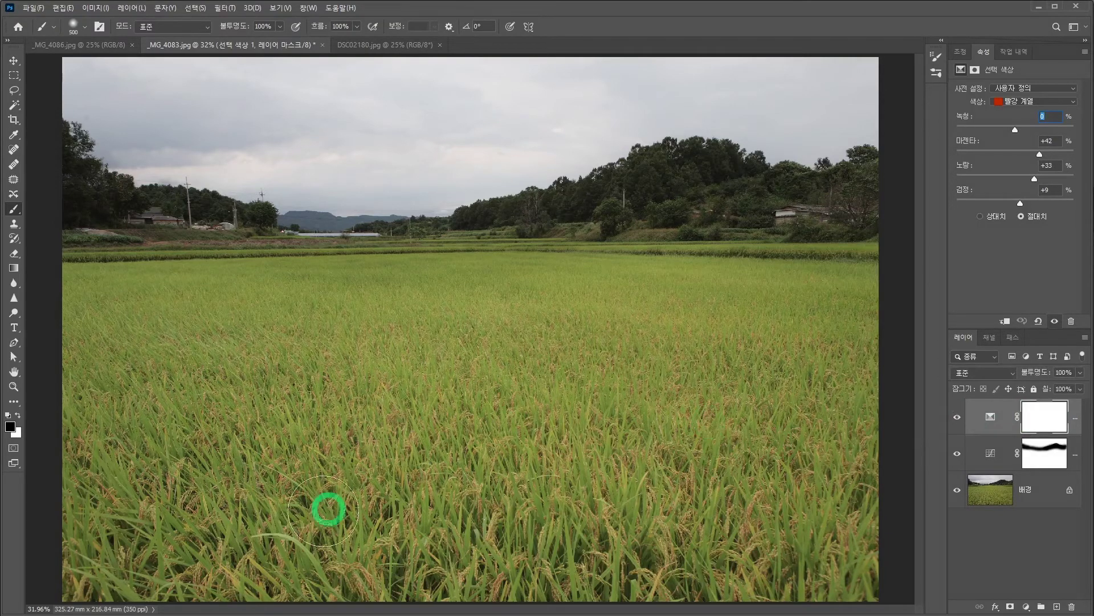
left_click(957, 418)
left_click(956, 420)
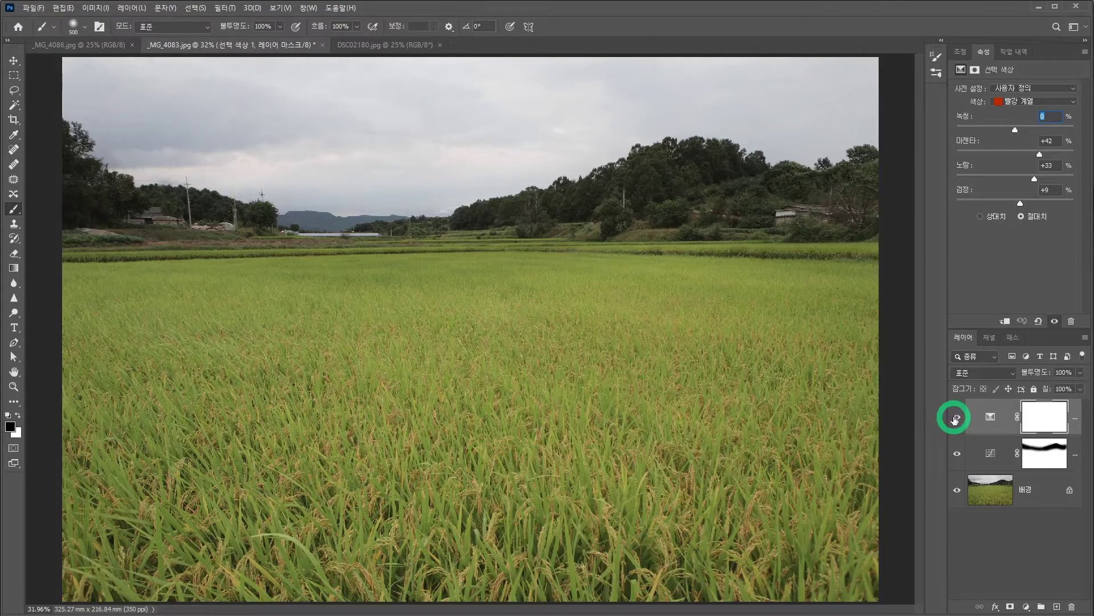
left_click(956, 420)
left_click(955, 420)
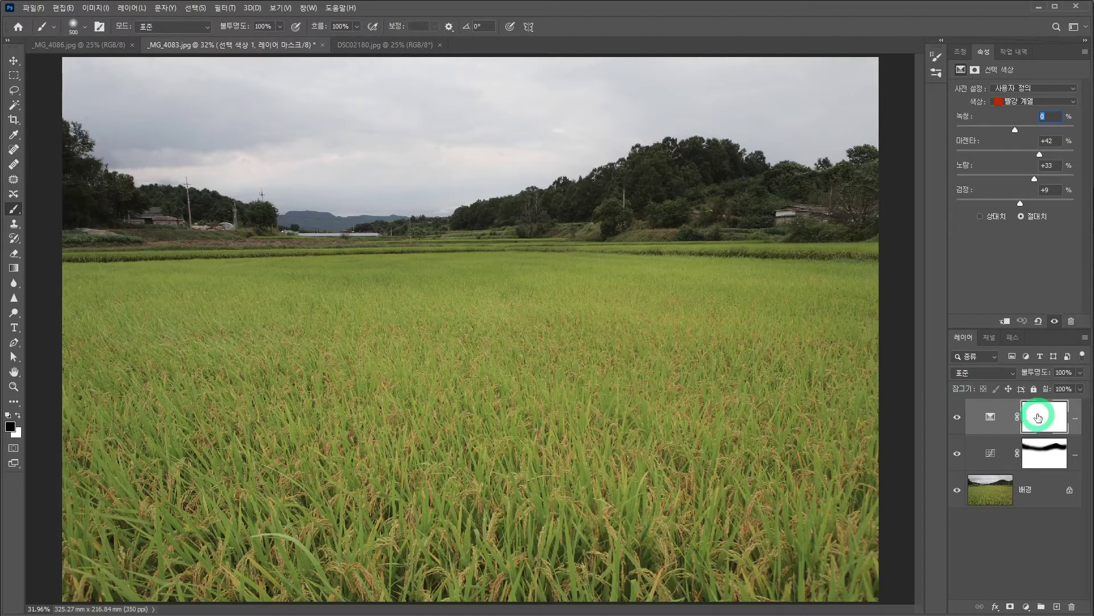
Add a Brightness/Contrast adjustment layer above the Selective Color layer with Brightness 0 and Contrast 34, and compare its effect
left_click(1026, 606)
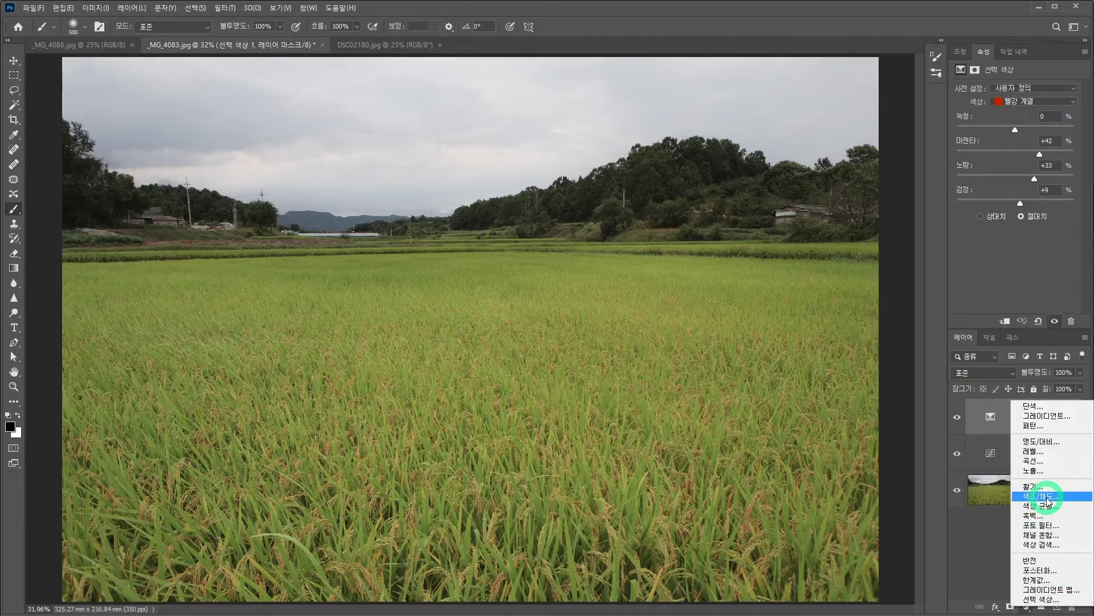
left_click(1030, 443)
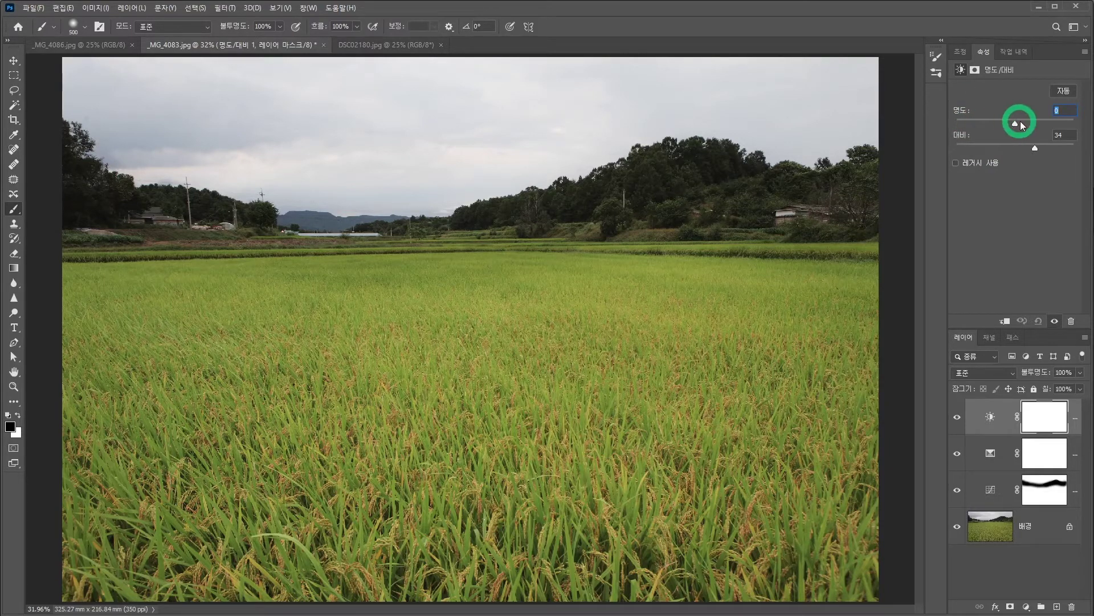
mouse_move(1015, 123)
left_mouse_down()
mouse_move(957, 123)
mouse_move(1084, 124)
mouse_move(1022, 127)
left_mouse_up()
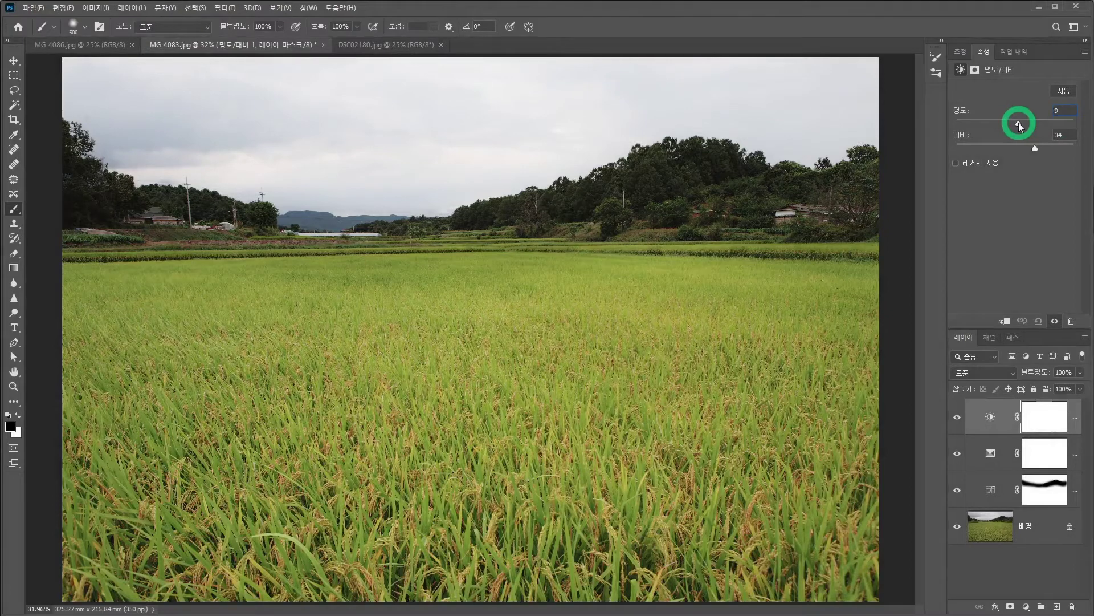
left_click_drag(1020, 126, 1017, 126)
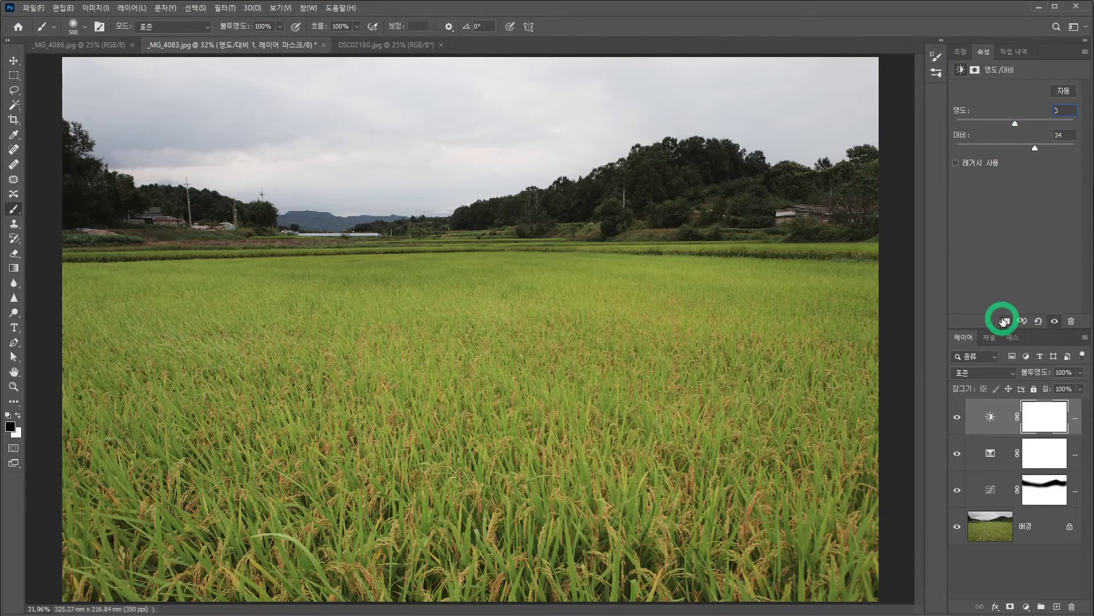
left_click(956, 419)
left_click(956, 419)
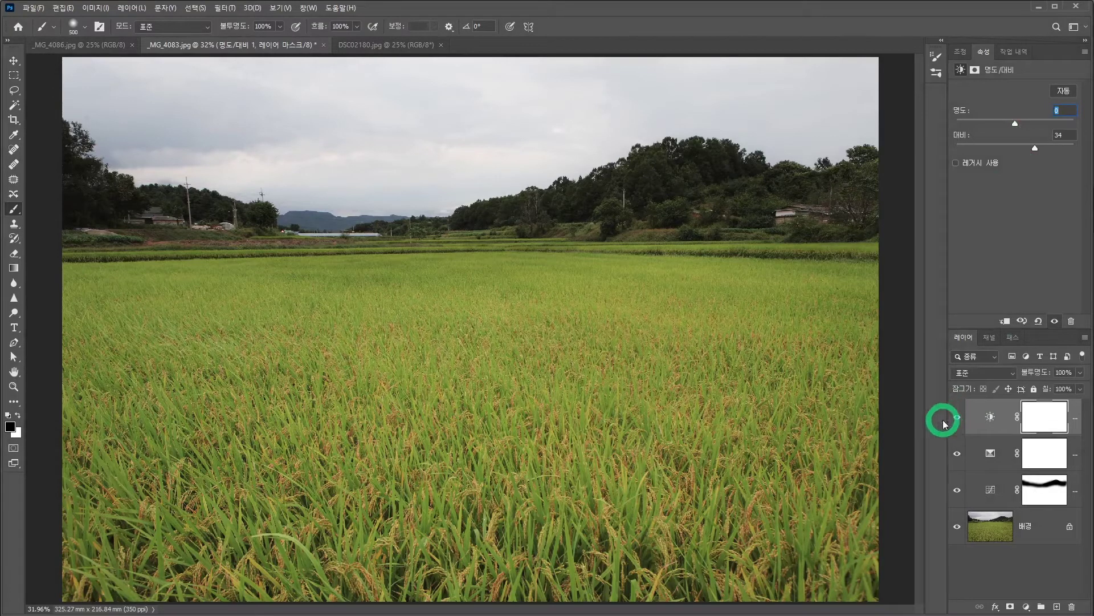
Brighten the Curves layer further by moving its midtone point to input 118, output 155
left_click(985, 490)
left_click(1024, 159)
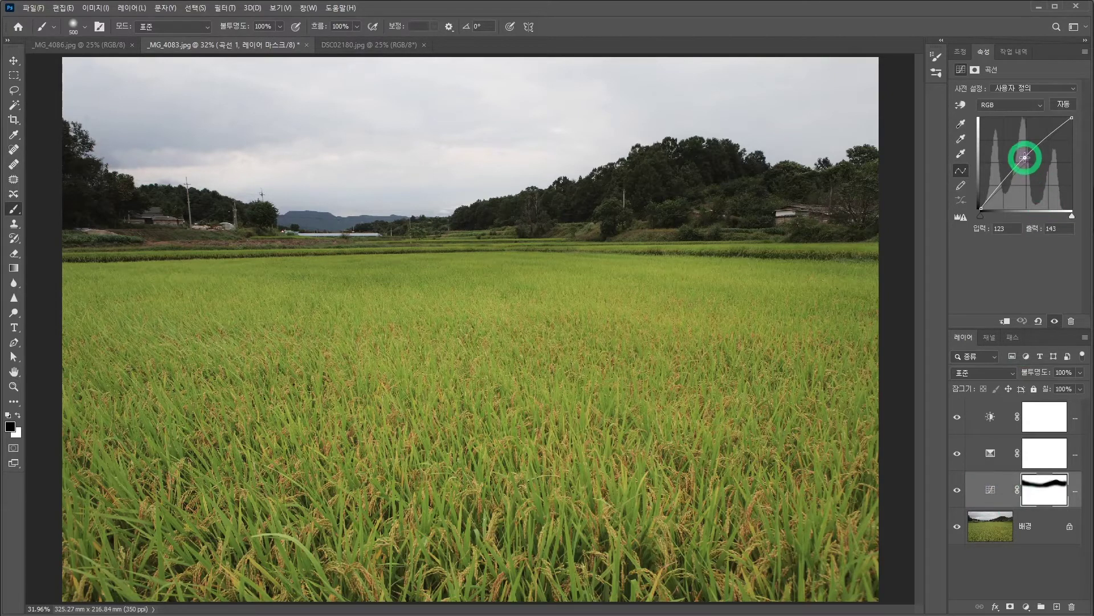
left_click_drag(1024, 154, 1024, 151)
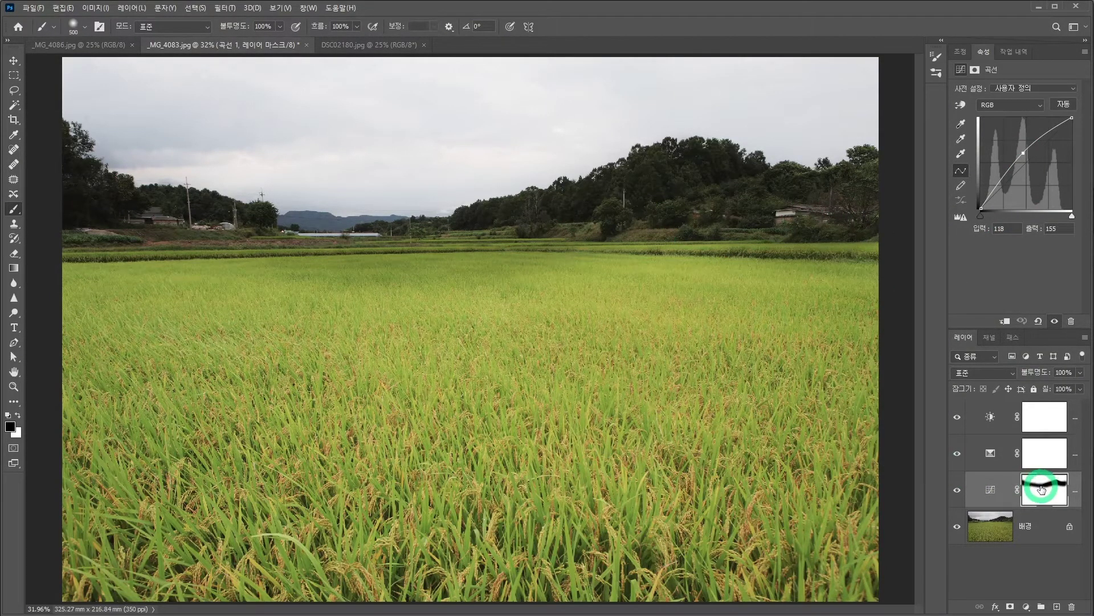
Paint white at 17% brush opacity on the Curves layer mask along the far edge of the field to soften the dark transition
left_click(1041, 489)
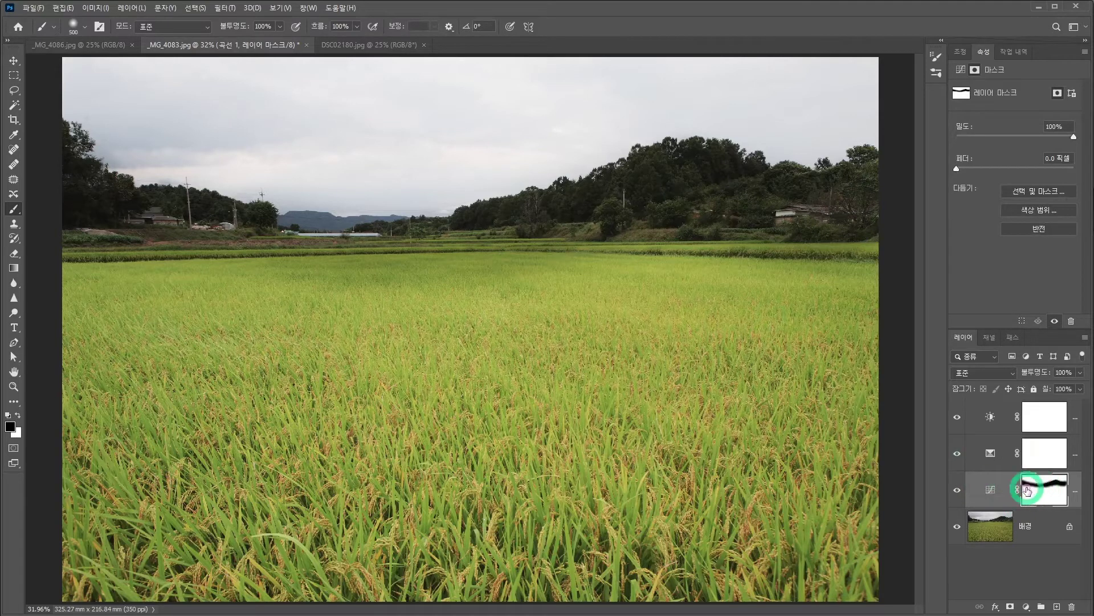
left_click(18, 415)
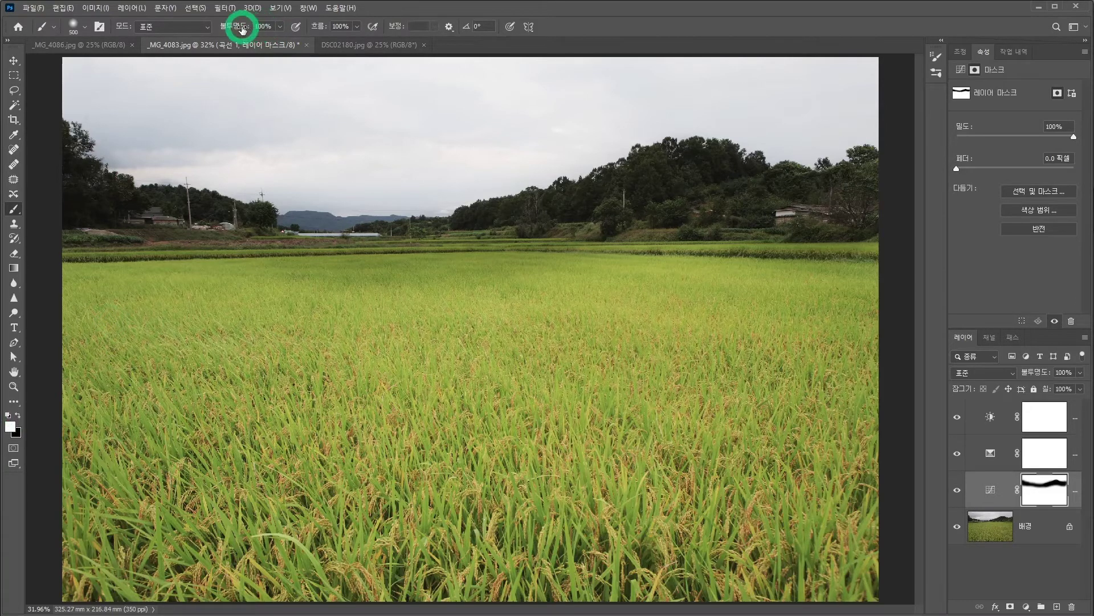
left_click(279, 26)
left_click_drag(278, 40, 240, 44)
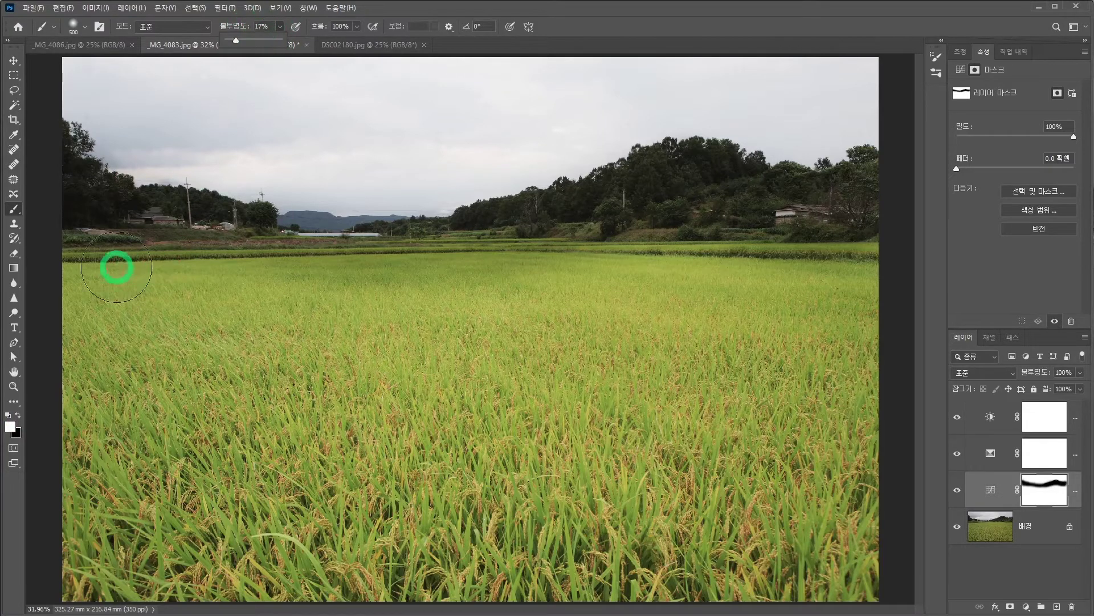
mouse_move(89, 260)
left_mouse_down()
mouse_move(876, 261)
mouse_move(195, 269)
mouse_move(853, 257)
mouse_move(688, 252)
mouse_move(308, 280)
mouse_move(242, 272)
mouse_move(334, 267)
mouse_move(55, 269)
mouse_move(714, 260)
mouse_move(774, 230)
mouse_move(545, 247)
mouse_move(875, 190)
mouse_move(678, 231)
mouse_move(875, 168)
mouse_move(679, 234)
mouse_move(823, 214)
mouse_move(808, 230)
mouse_move(239, 251)
mouse_move(61, 215)
mouse_move(734, 303)
mouse_move(455, 325)
mouse_move(422, 251)
mouse_move(255, 237)
mouse_move(191, 406)
mouse_move(460, 539)
mouse_move(730, 377)
mouse_move(714, 337)
mouse_move(688, 340)
mouse_move(812, 341)
mouse_move(741, 348)
mouse_move(616, 423)
left_mouse_up()
left_click(969, 472)
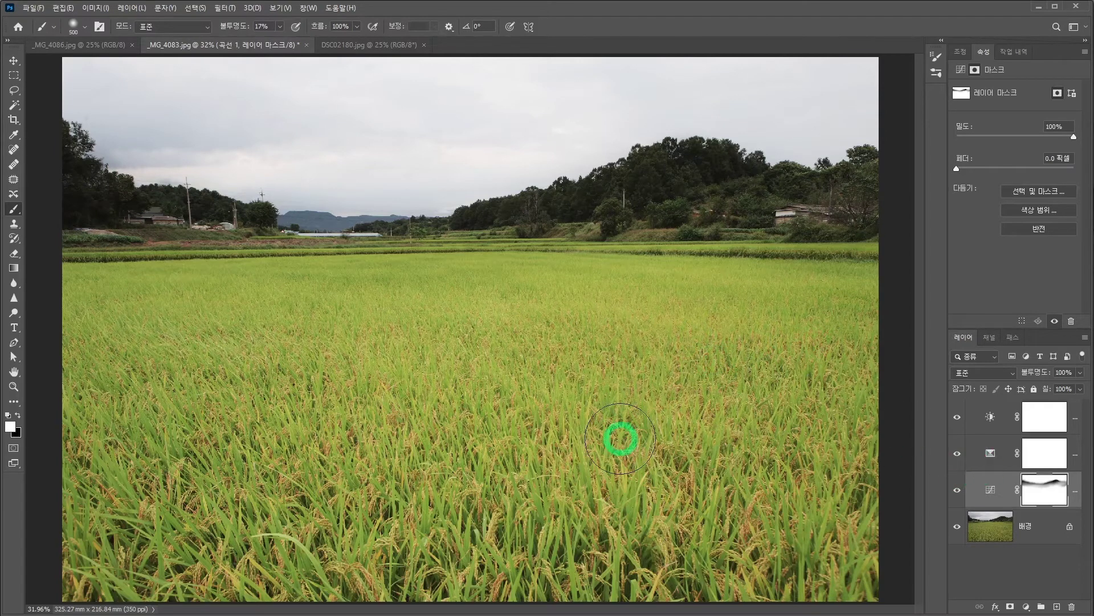
Set the Reds in the Selective Color layer to Cyan -30, Magenta +57 and Yellow +46
left_click(1048, 456)
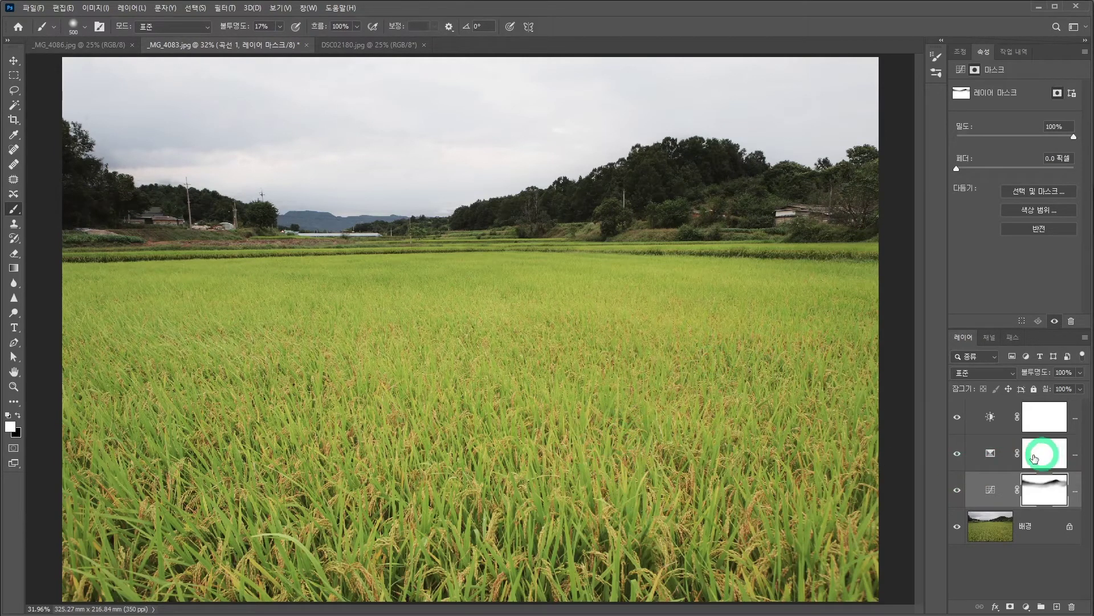
left_click(986, 451)
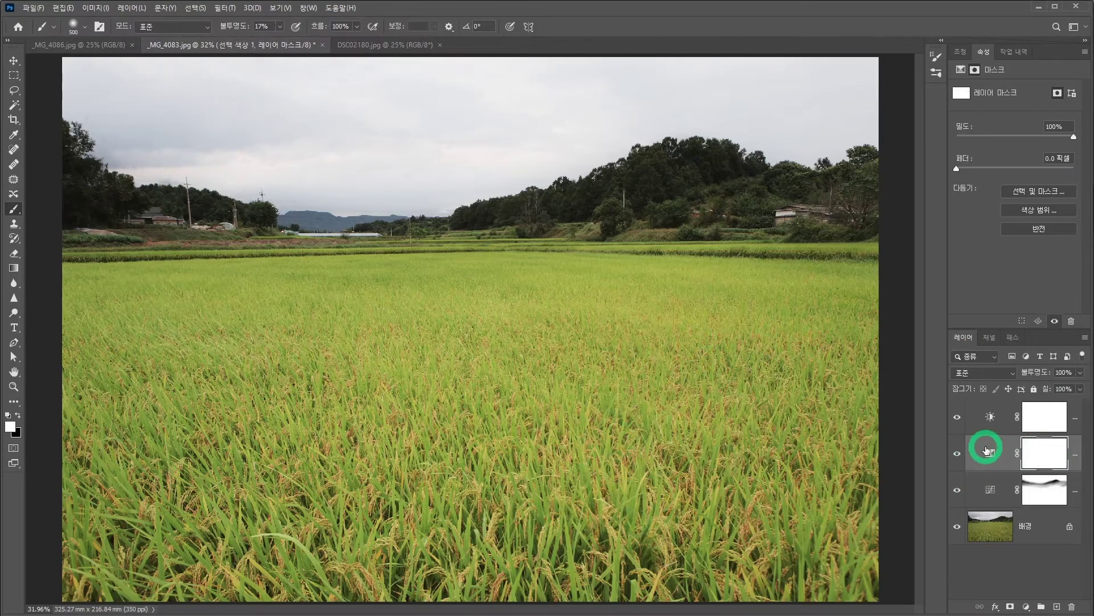
left_click(989, 452)
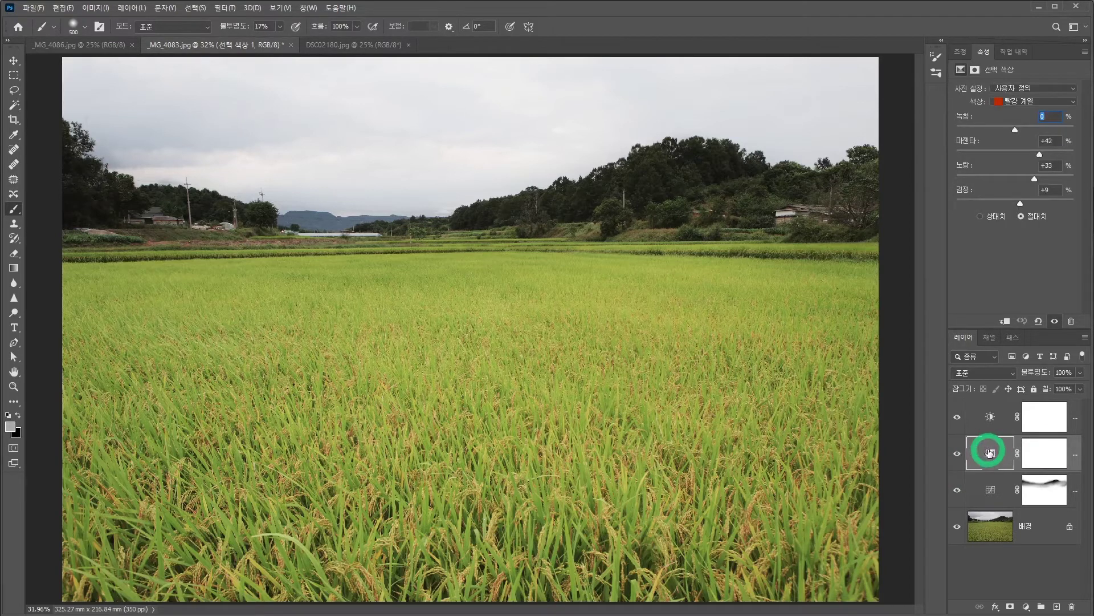
left_click(990, 341)
left_click_drag(1040, 154, 1041, 179)
left_click(1037, 179)
left_click(1048, 136)
left_click_drag(1015, 130, 1007, 133)
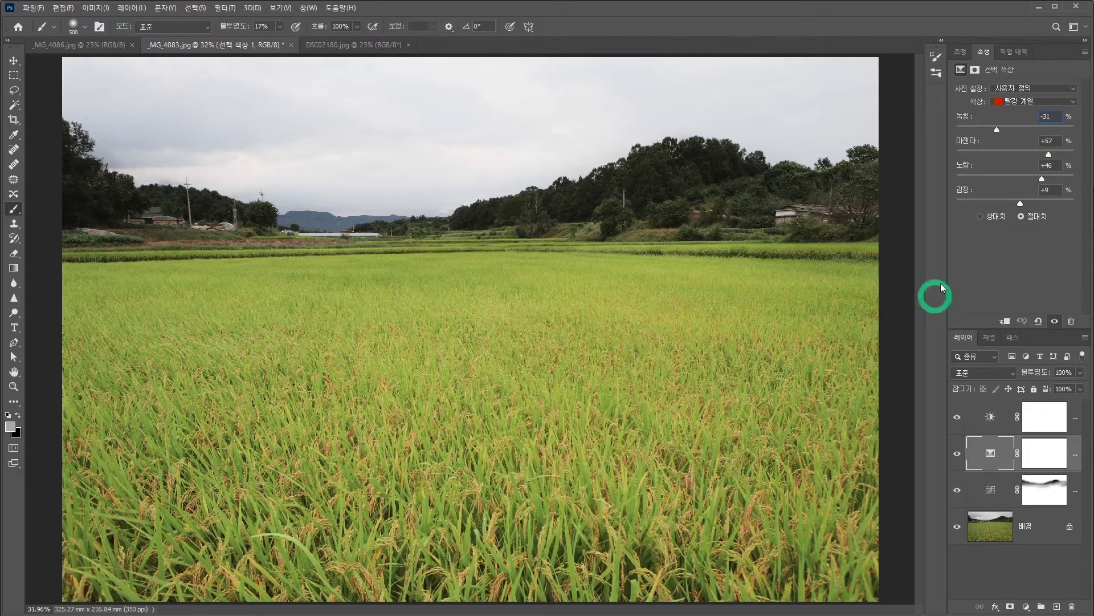
left_click_drag(997, 130, 998, 131)
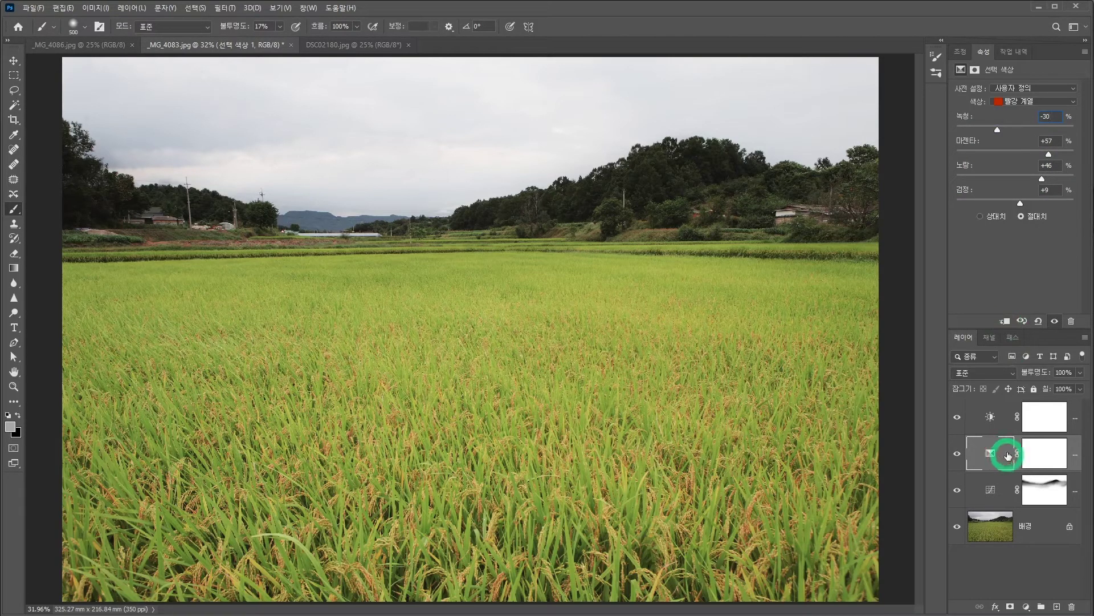
Add a Hue/Saturation adjustment layer above the Selective Color layer and set the Reds saturation to +26
left_click(1026, 607)
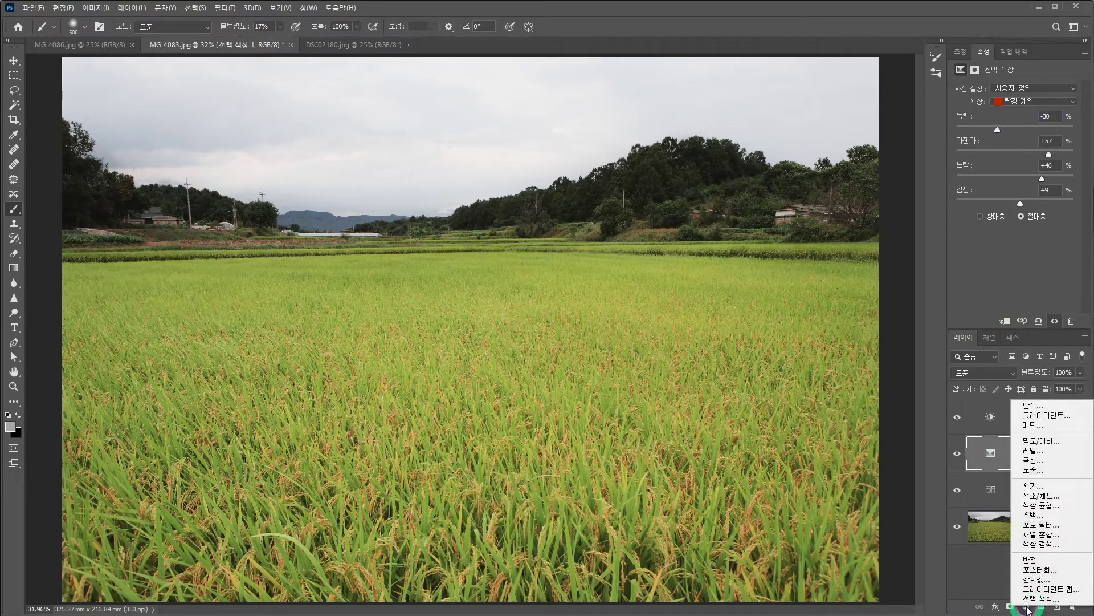
left_click(1067, 501)
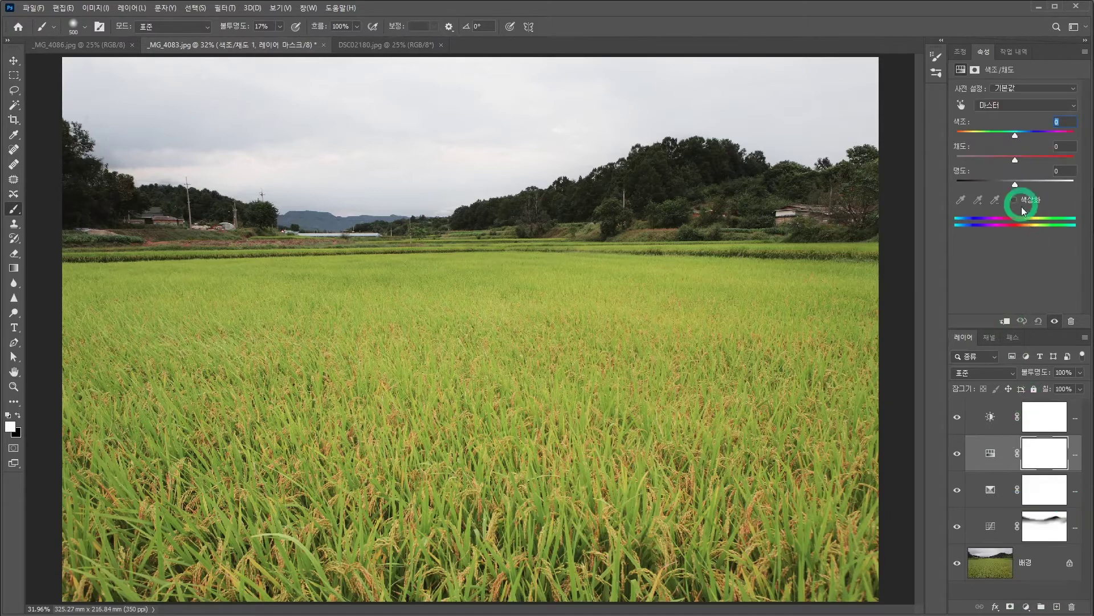
left_click(994, 106)
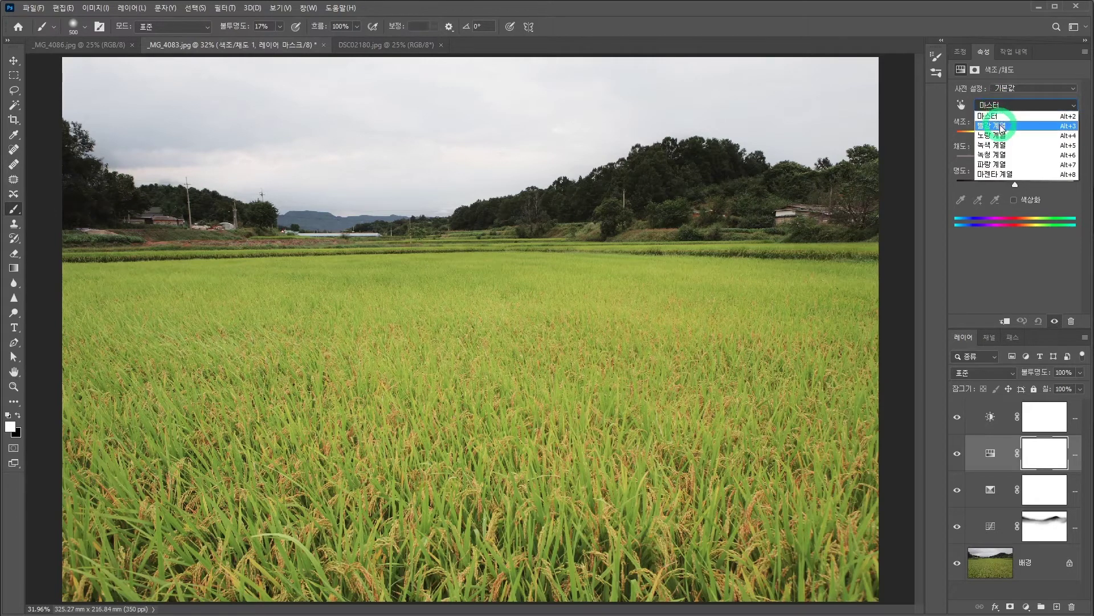
left_click(1003, 126)
left_click_drag(1015, 162, 1029, 163)
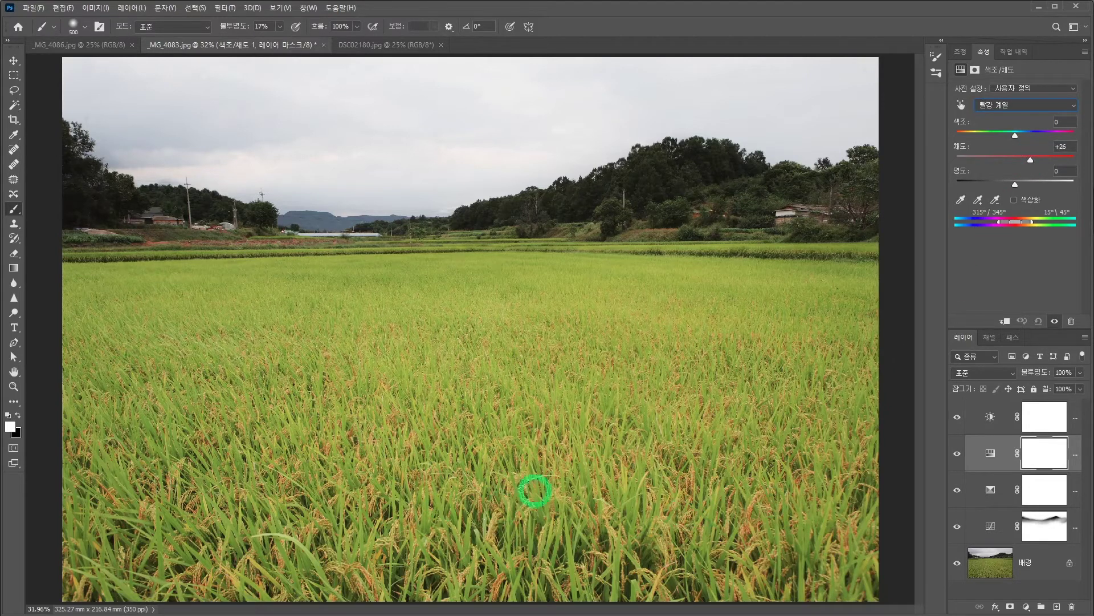
Try raising the Yellows saturation to +17 in the Hue/Saturation layer
left_click(1019, 106)
left_click(1015, 135)
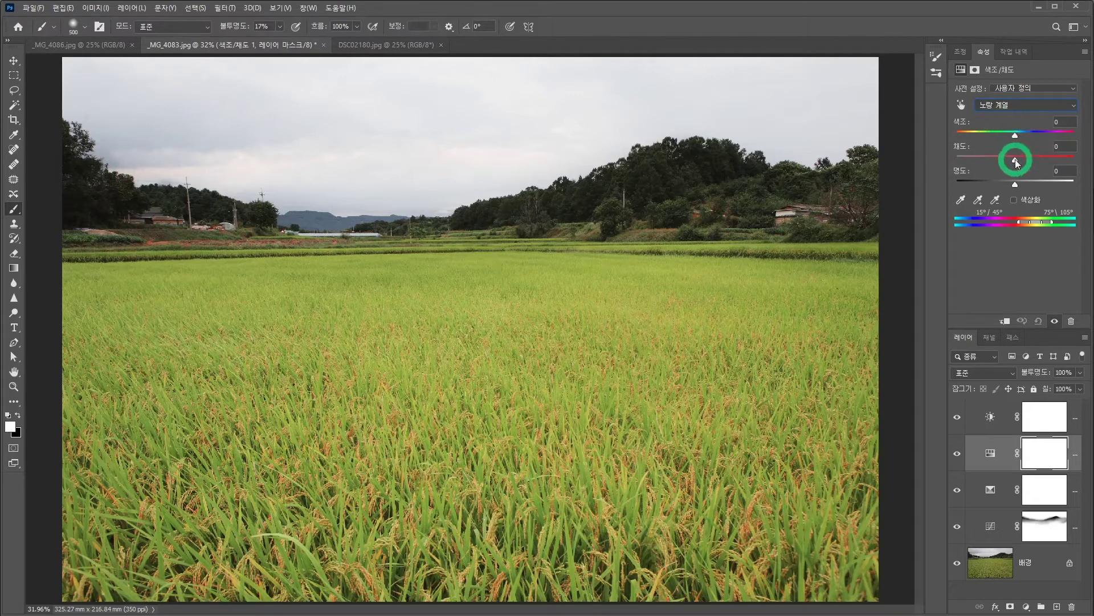
left_click_drag(1018, 163, 1029, 165)
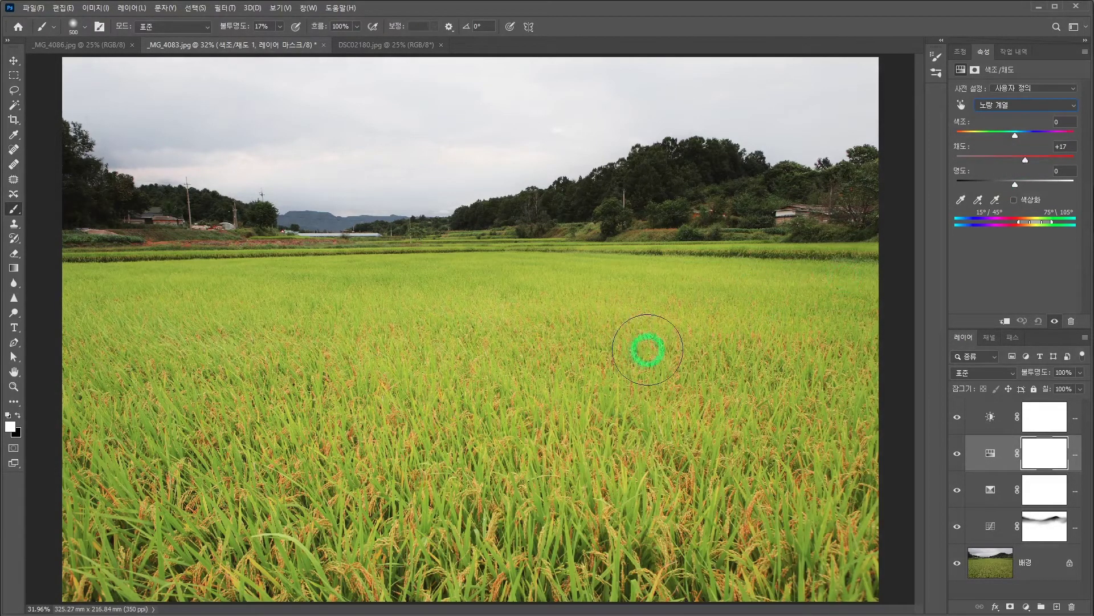
Set the Yellows saturation in the Hue/Saturation layer to -2
left_click(1009, 109)
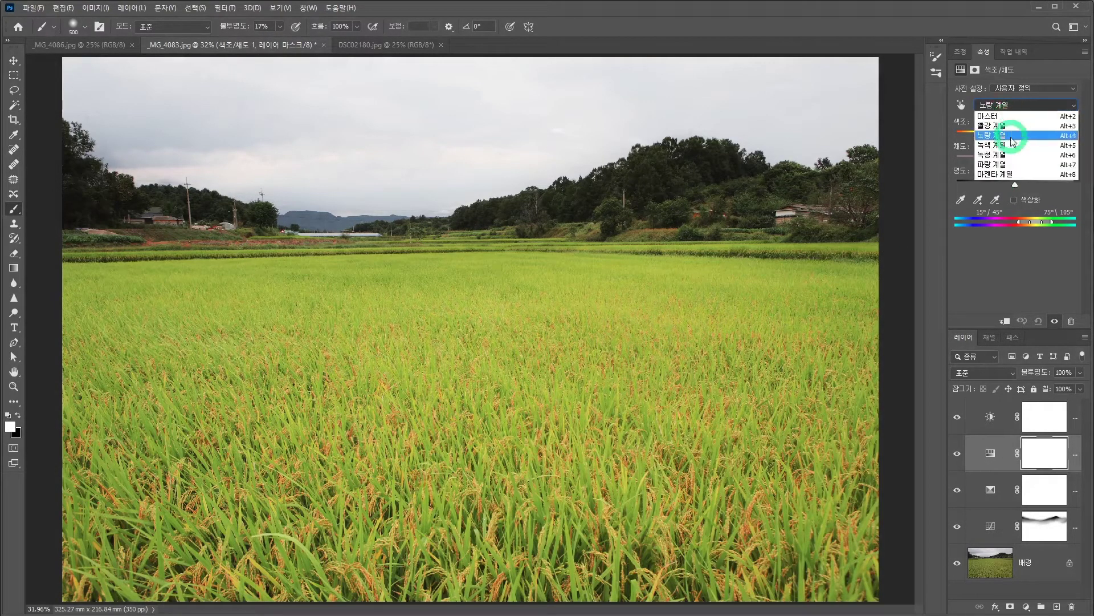
left_click(1012, 148)
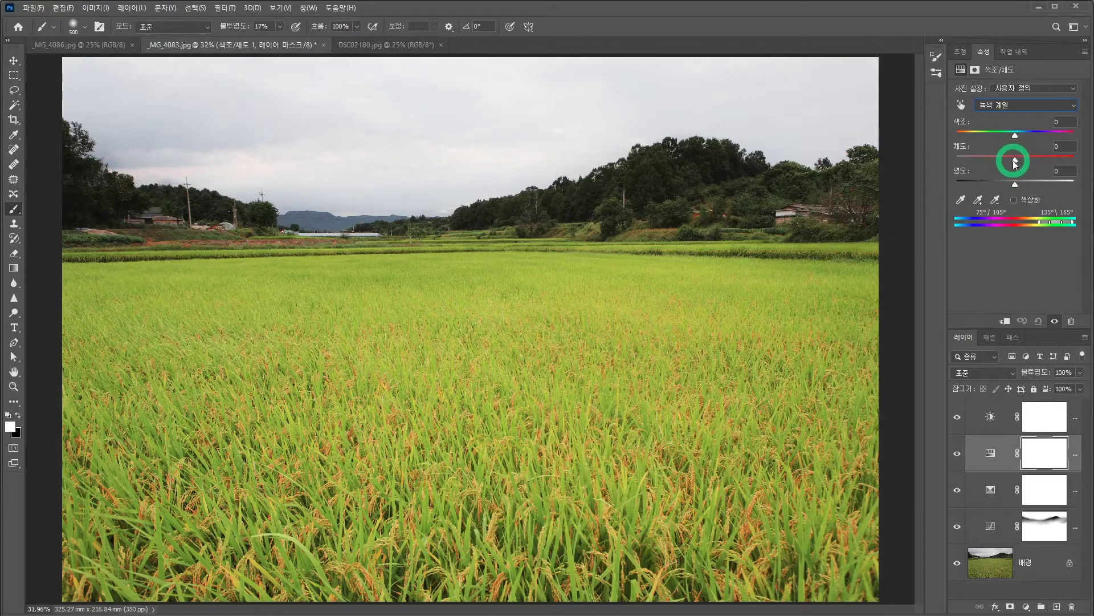
left_click(1013, 105)
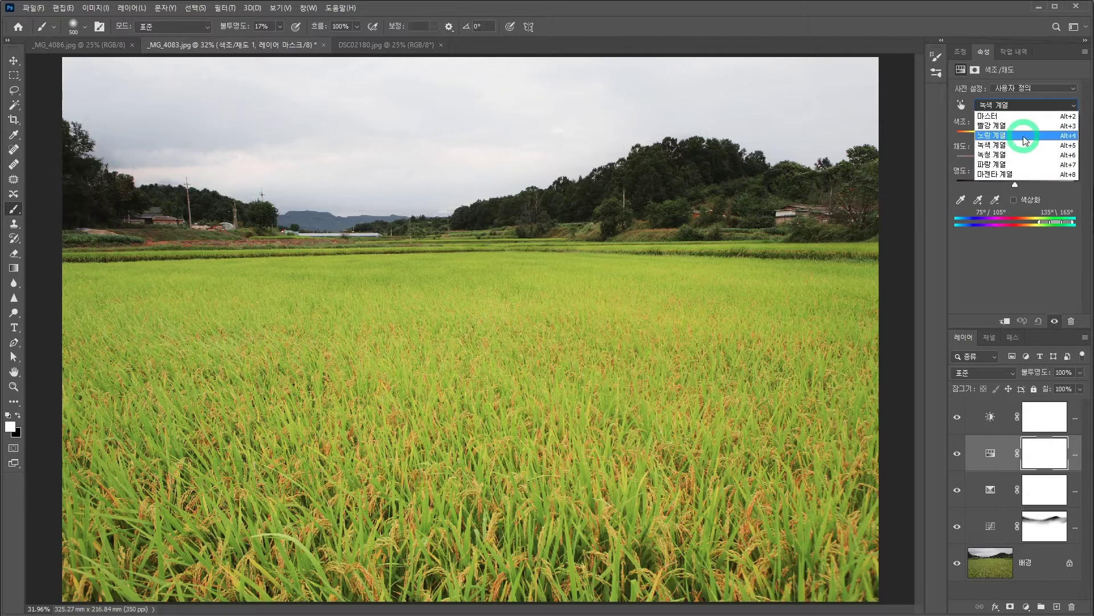
left_click(1025, 135)
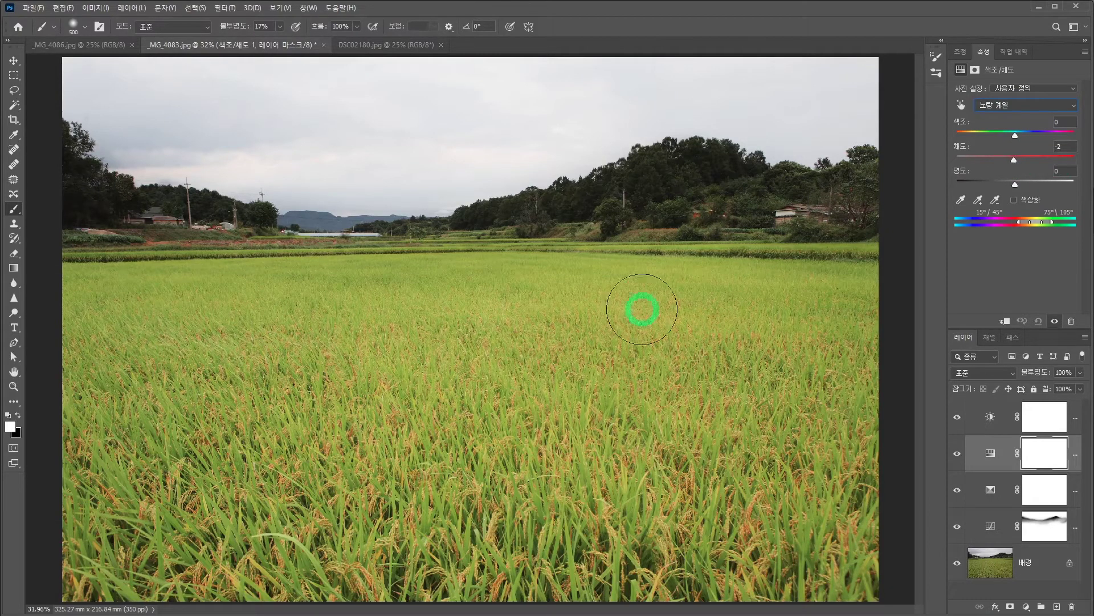
Make the Brightness/Contrast layer active in the rice field photo and switch to the sky photo DSC02180.jpg
left_click(1044, 413)
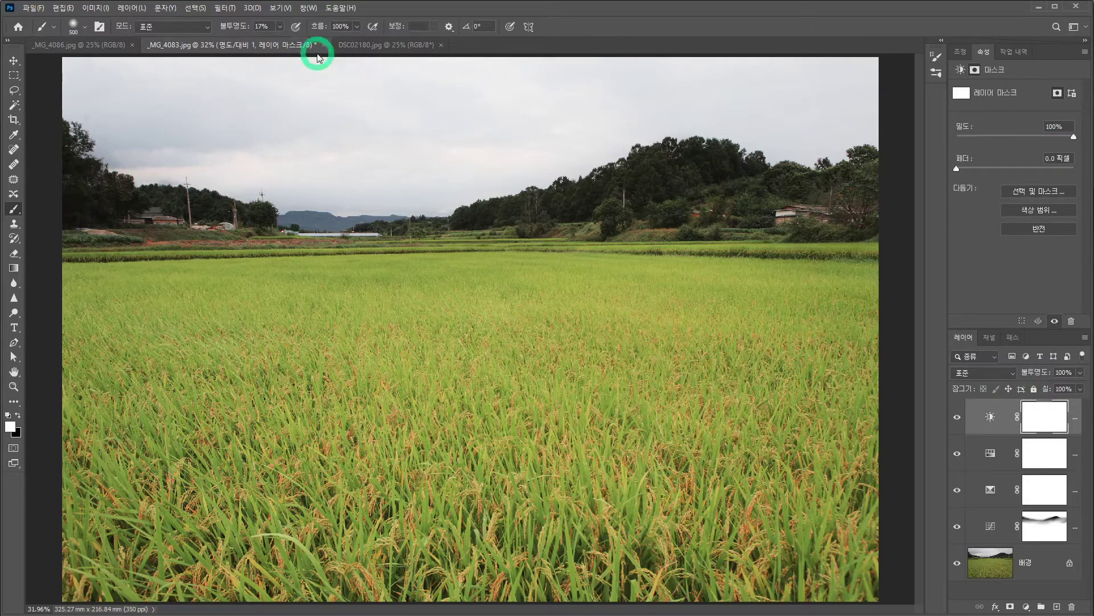
left_click(356, 49)
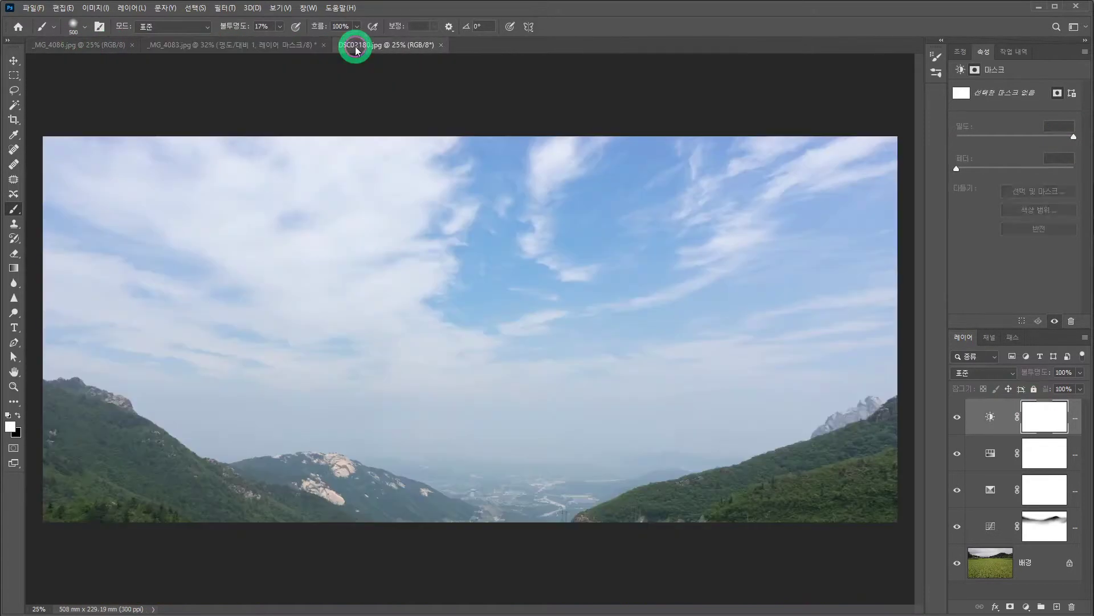
left_click(13, 76)
left_click_drag(41, 127, 948, 565)
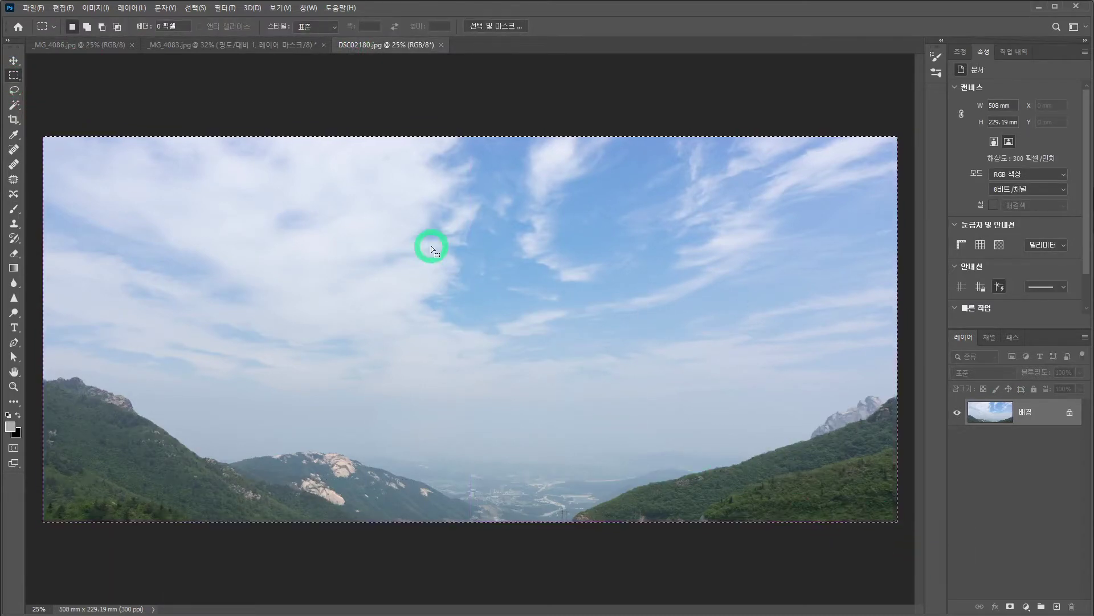
left_click(431, 249)
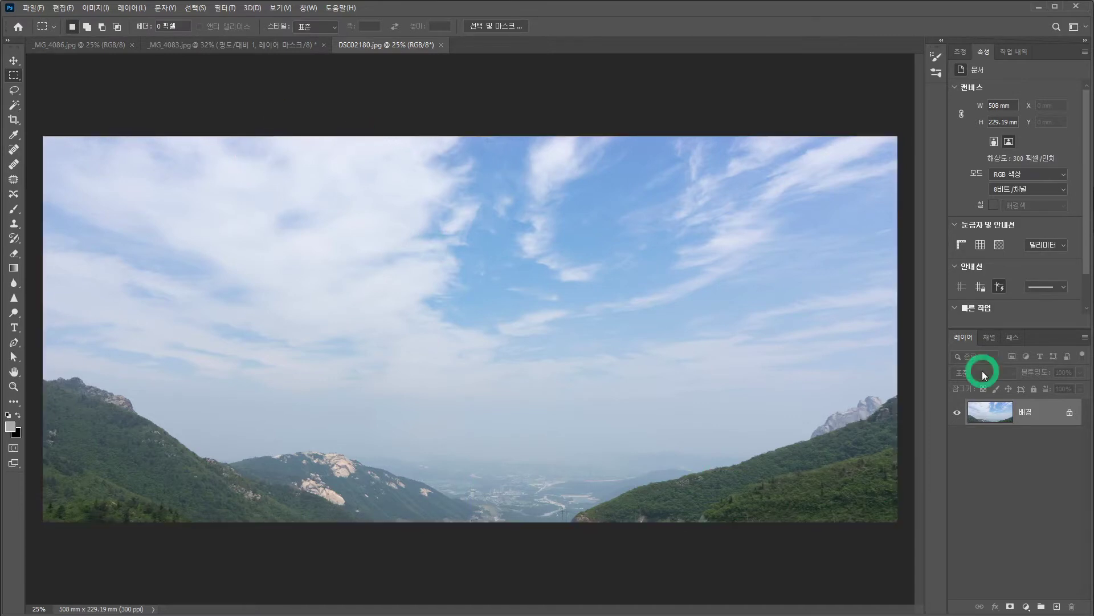
Duplicate the sky photo's background layer into the _MG_4083.jpg document and switch to that document
right_click(1028, 412)
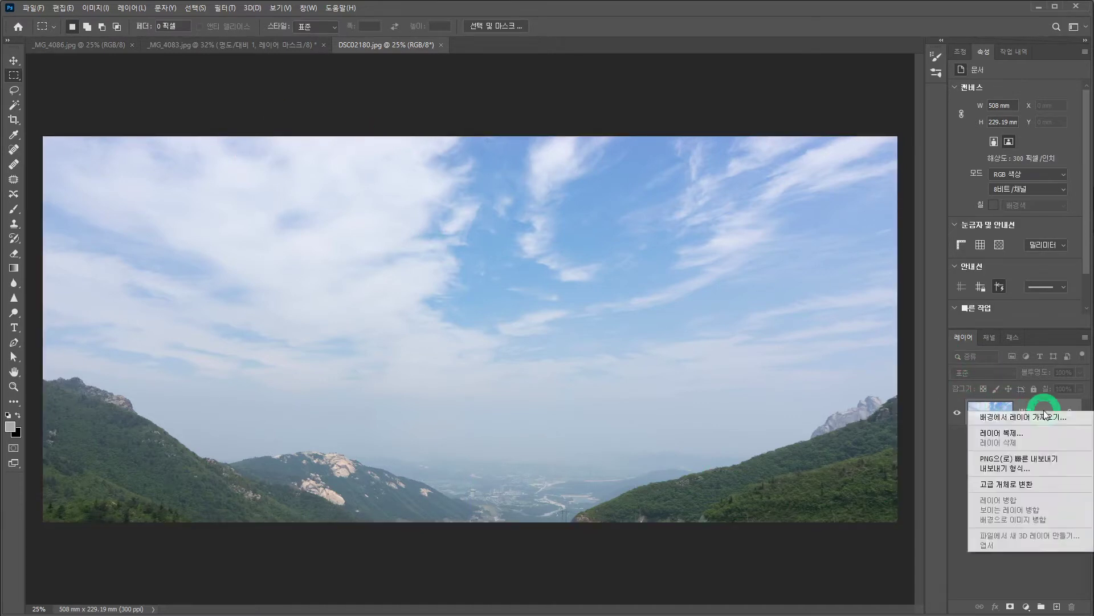
left_click(1006, 431)
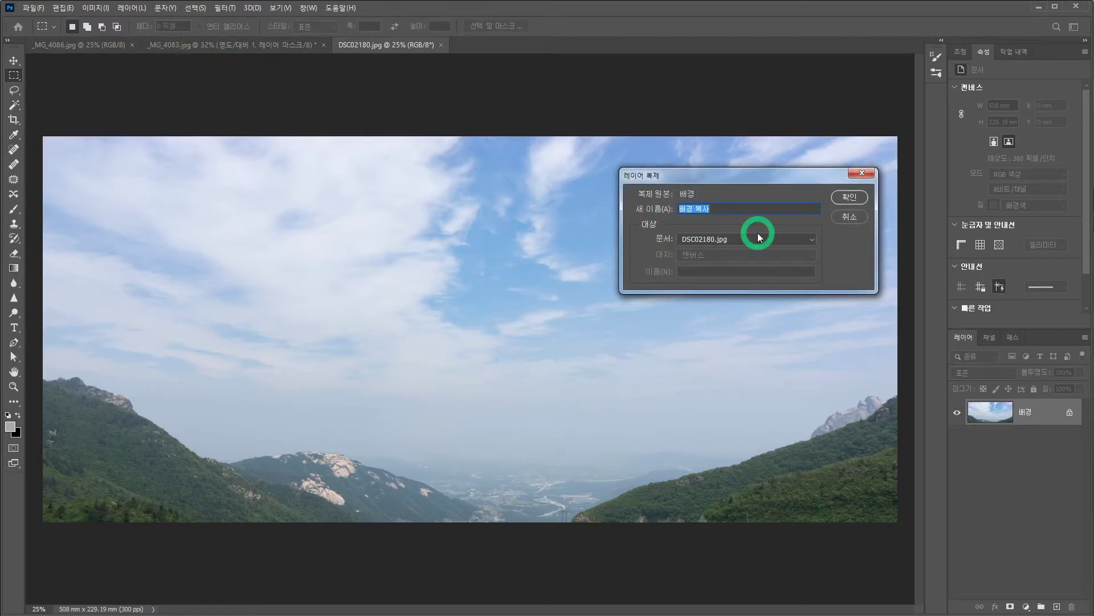
left_click(811, 243)
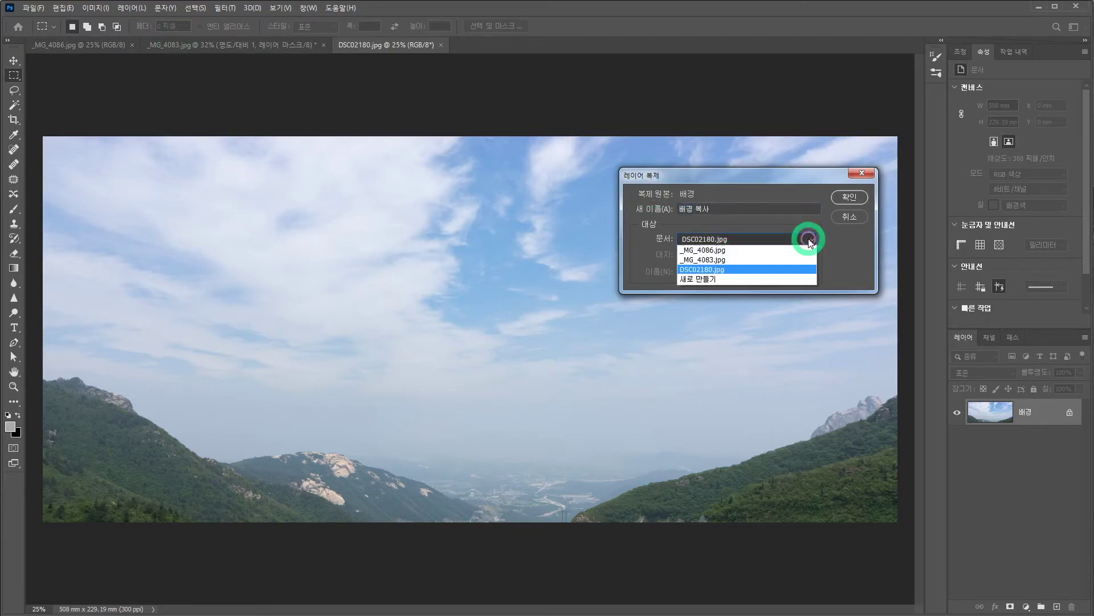
left_click(701, 260)
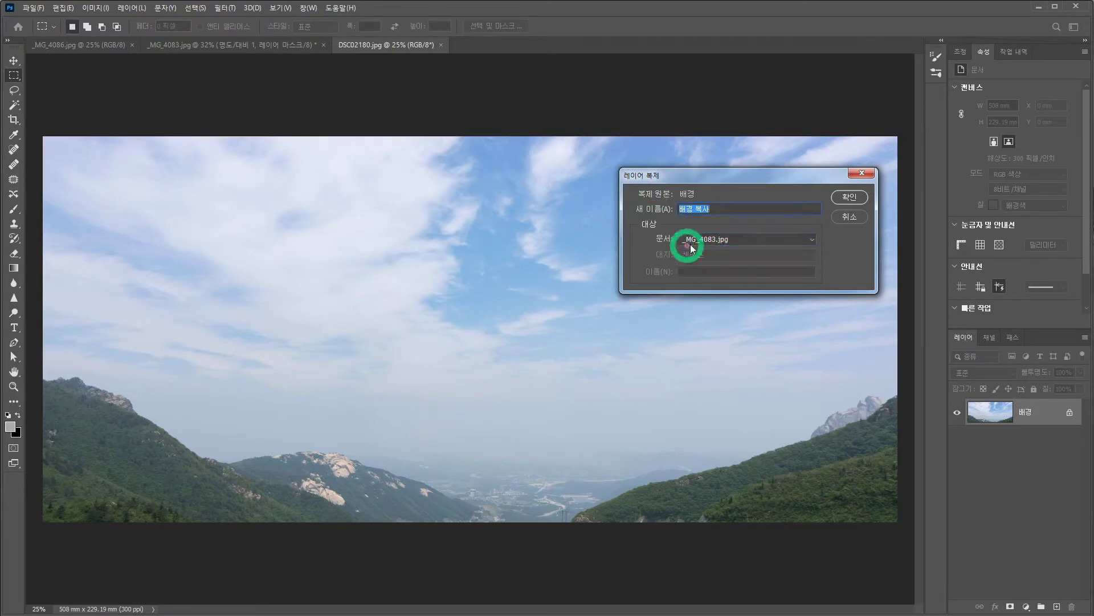
left_click(846, 198)
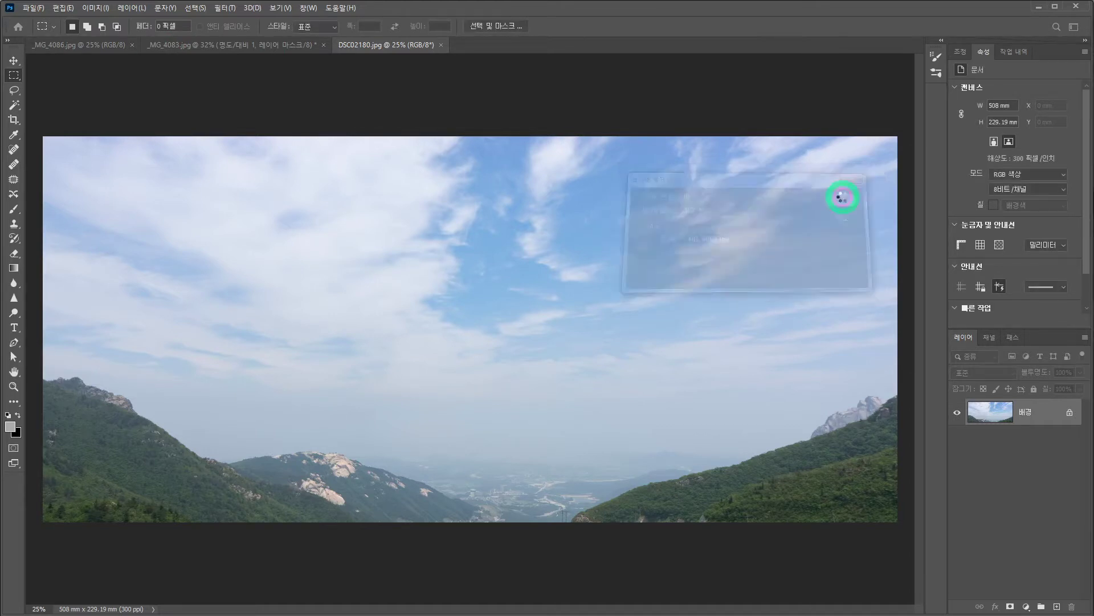
left_click(221, 46)
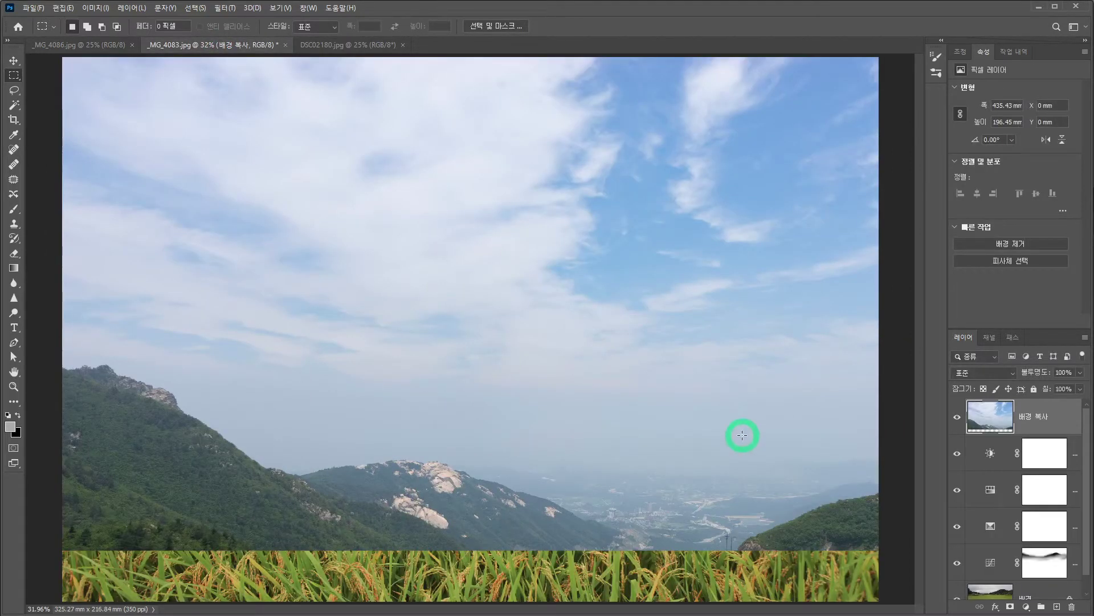
Scale the sky layer proportionally to about 76%, place it over the photo's original sky and hills, and compare with it hidden
key("ctrl+minus")
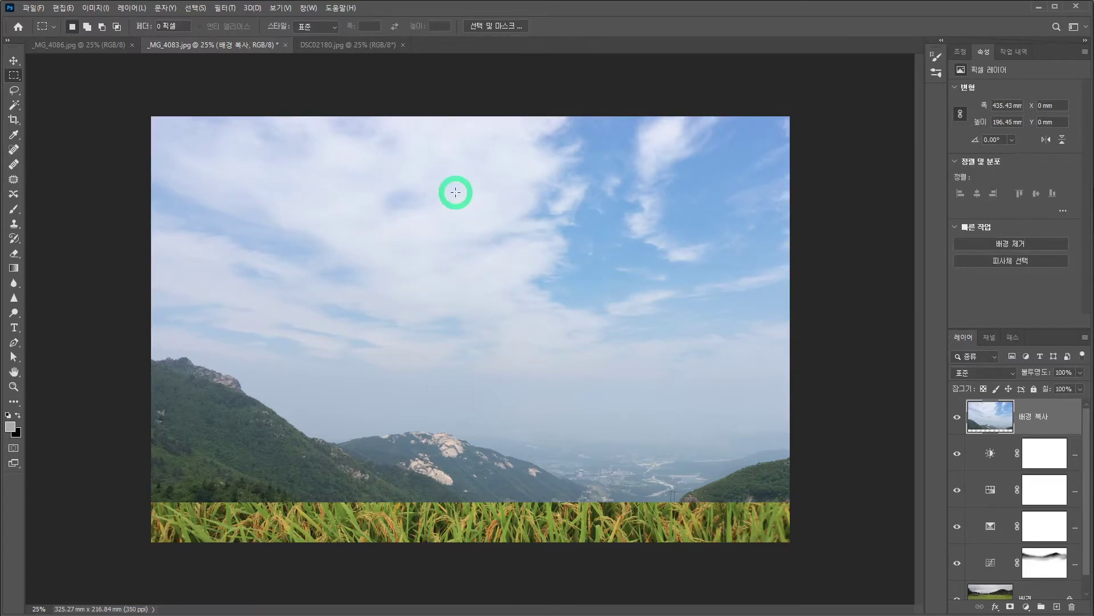
key("ctrl+t")
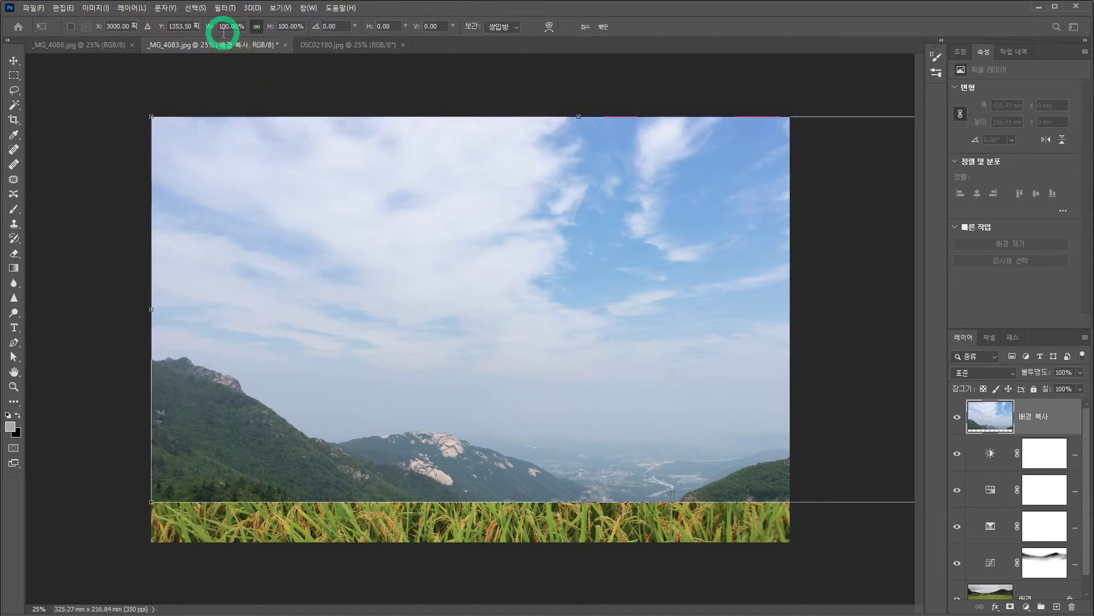
left_click(257, 26)
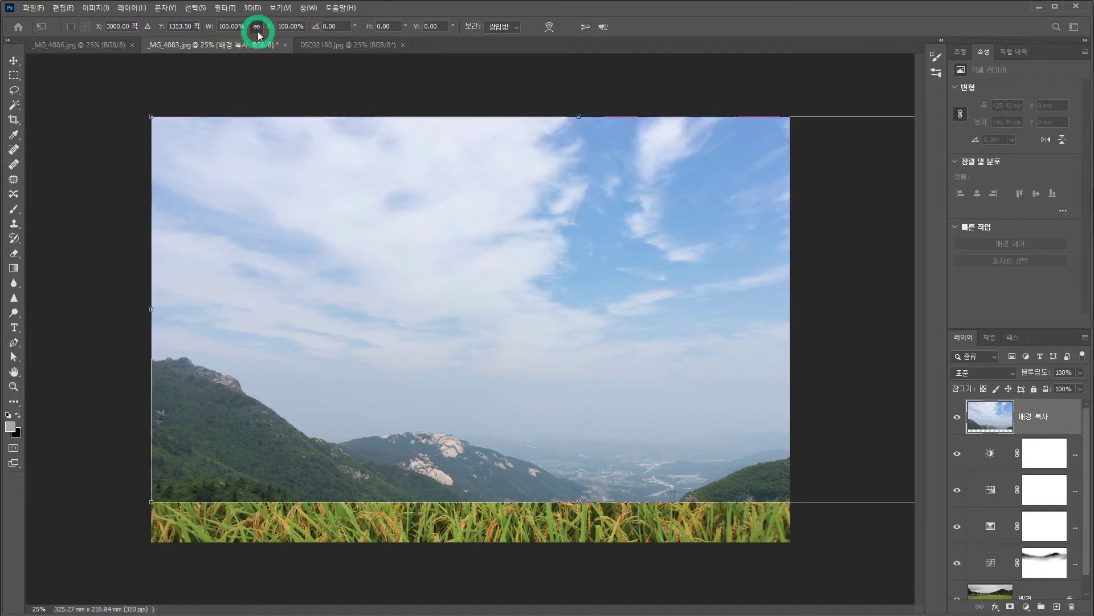
left_click_drag(150, 504, 447, 337)
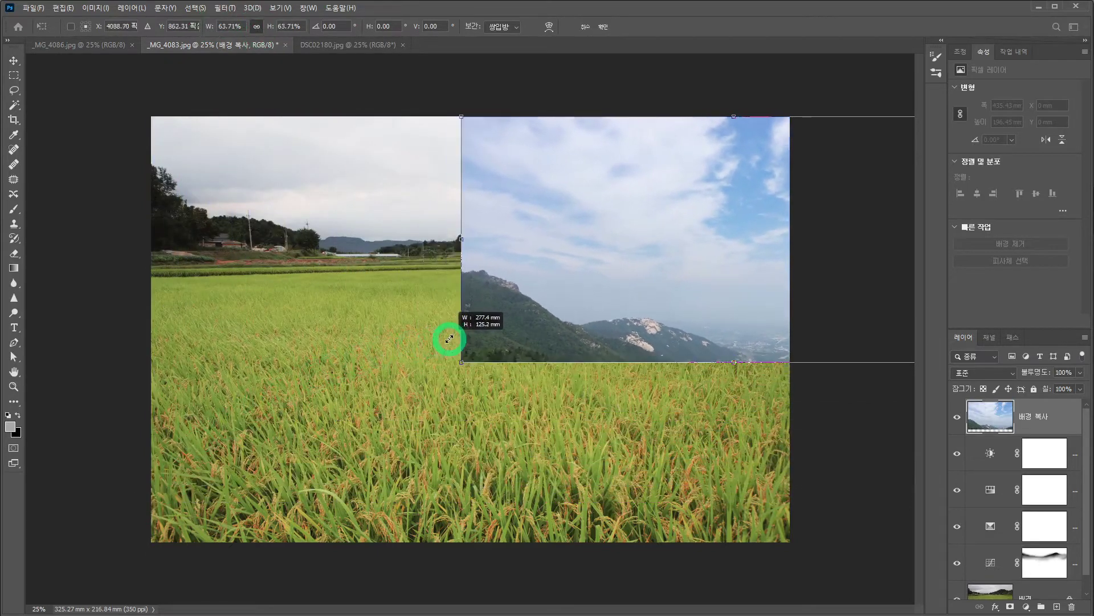
left_click_drag(581, 318, 263, 310)
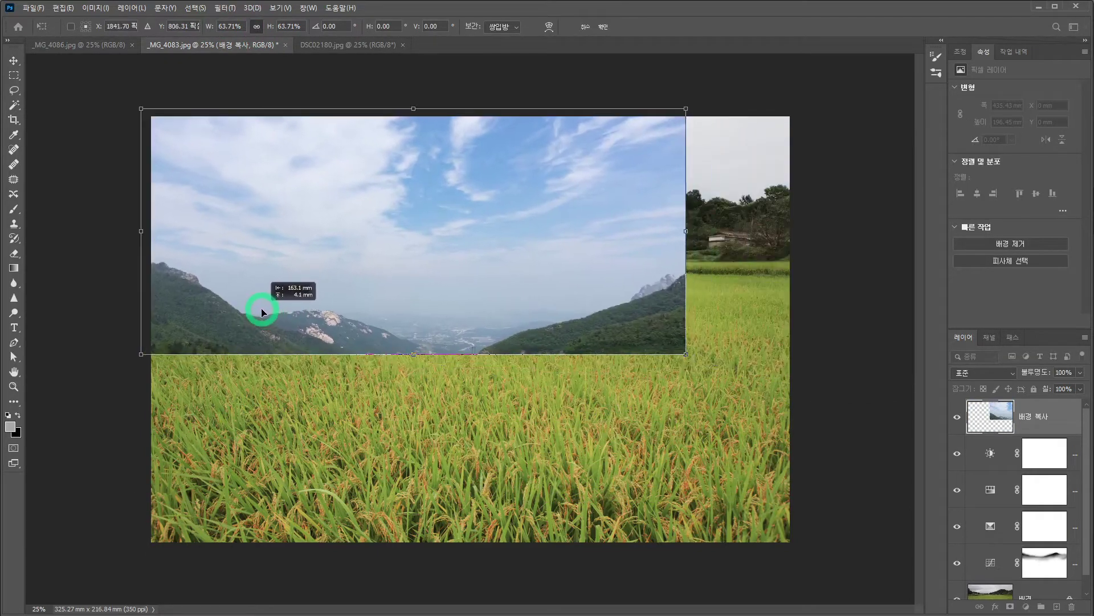
left_click_drag(688, 354, 784, 420)
left_click_drag(681, 384, 681, 302)
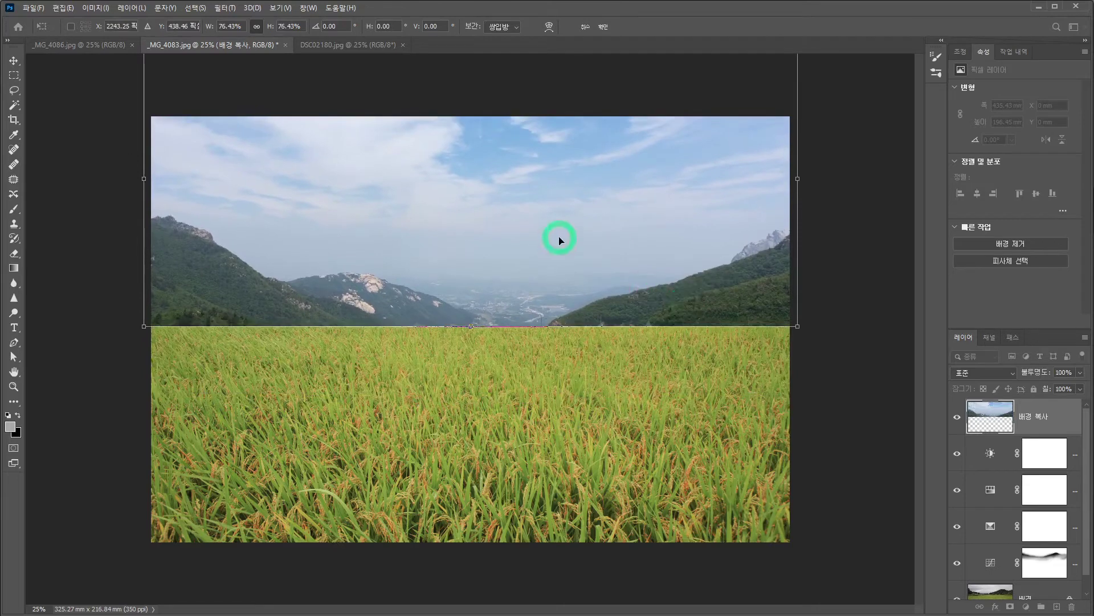
left_click(603, 26)
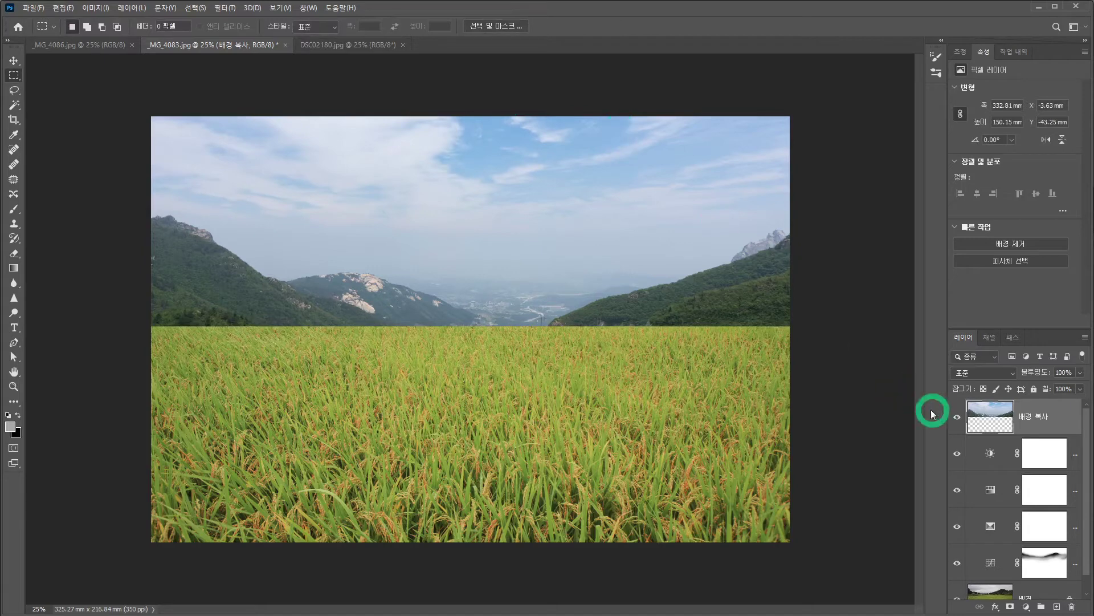
left_click(957, 417)
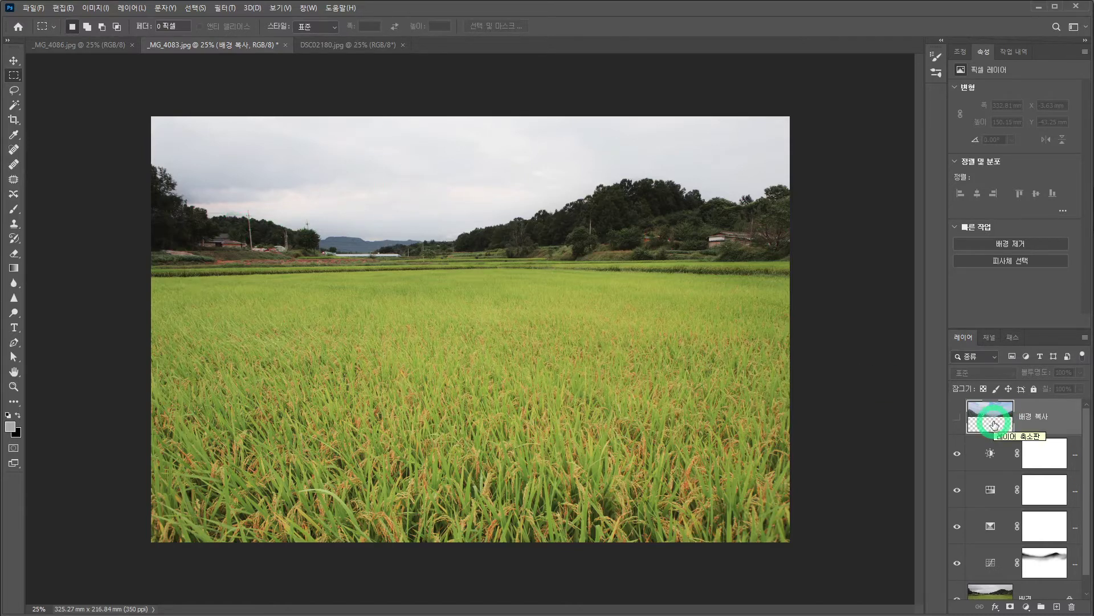
left_click(957, 418)
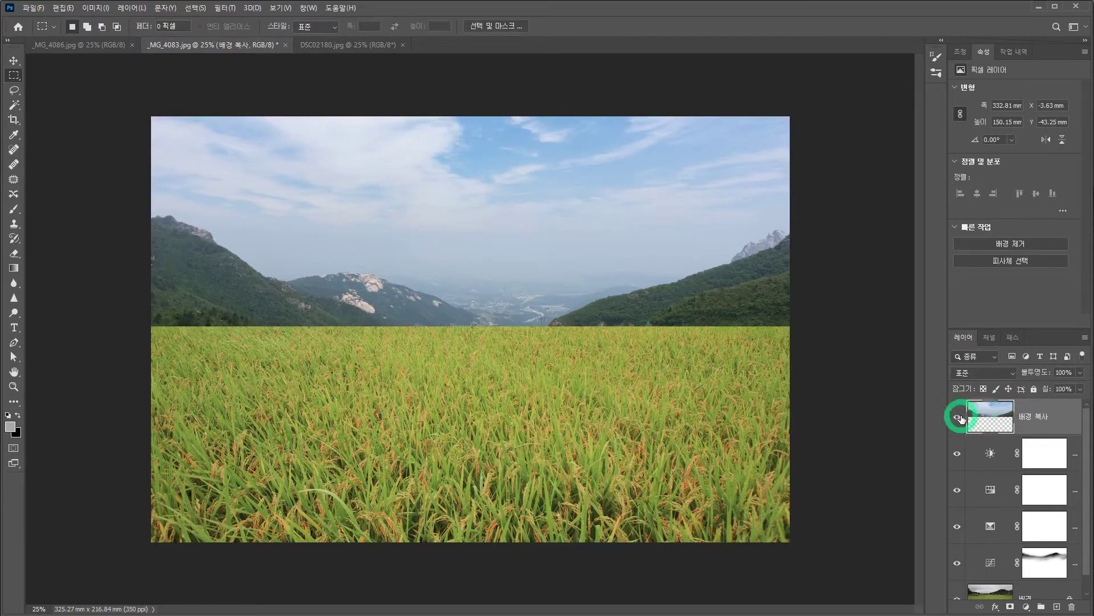
Open the Blending Options of the pasted sky layer and move the dialog over the rice field, clear of the sky
right_click(1059, 414)
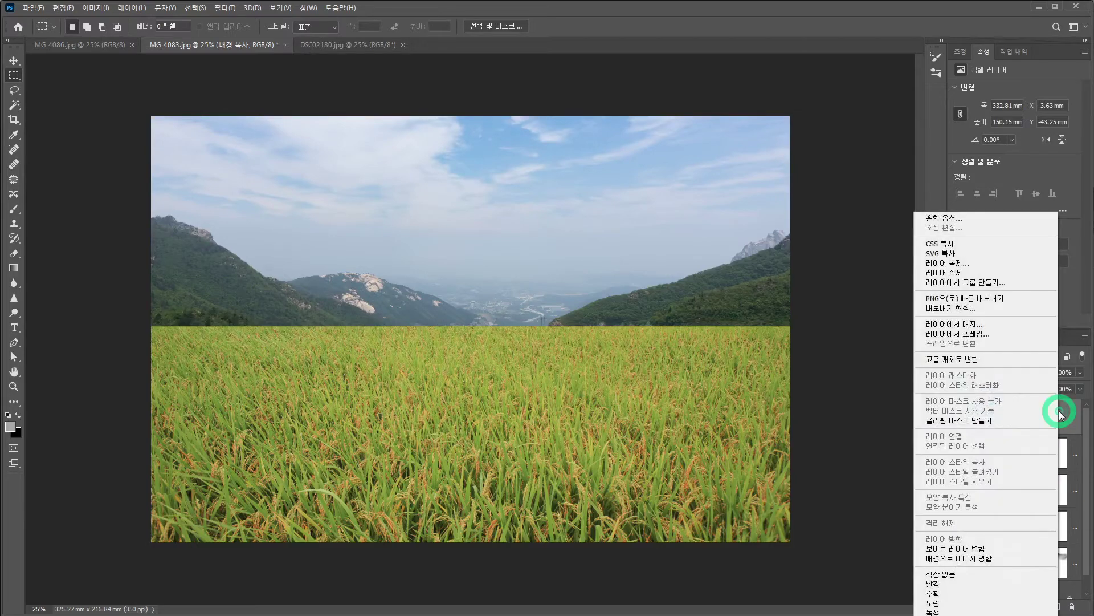
left_click(977, 217)
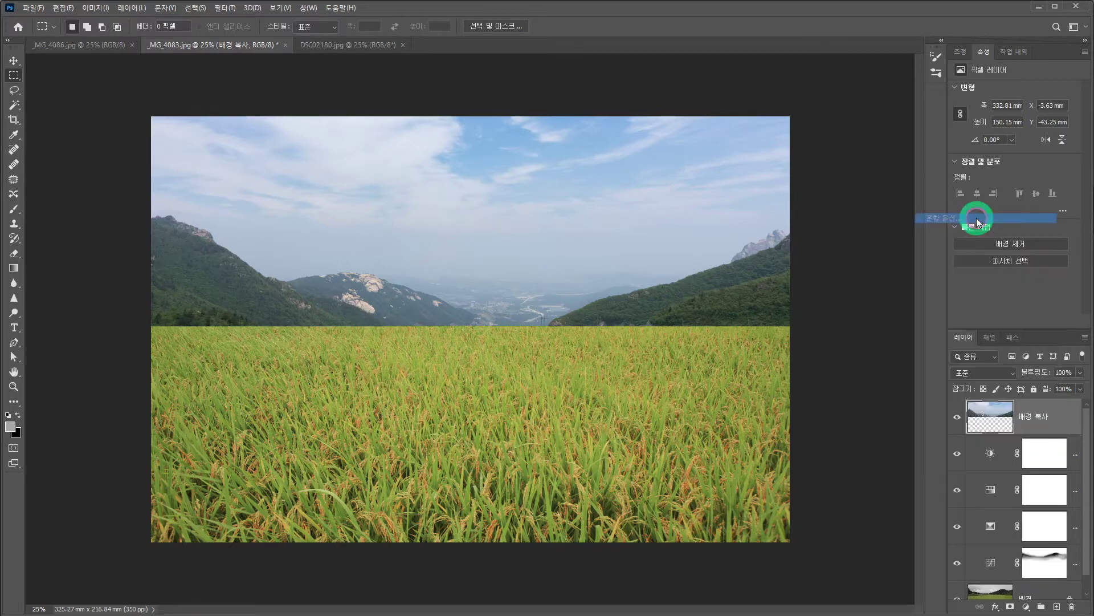
left_click_drag(724, 161, 724, 132)
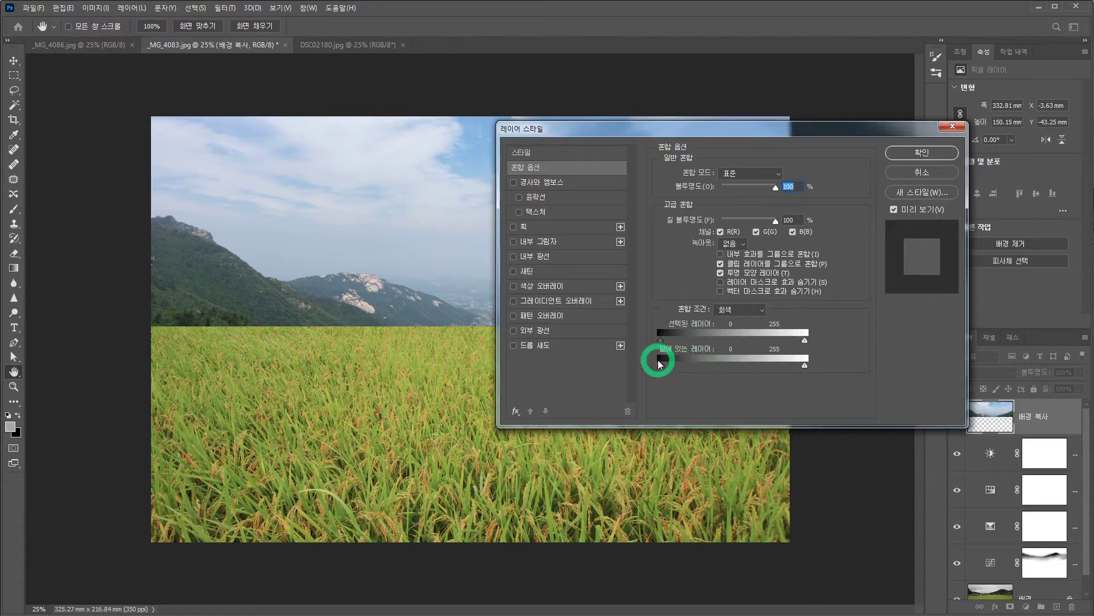
left_click(476, 315)
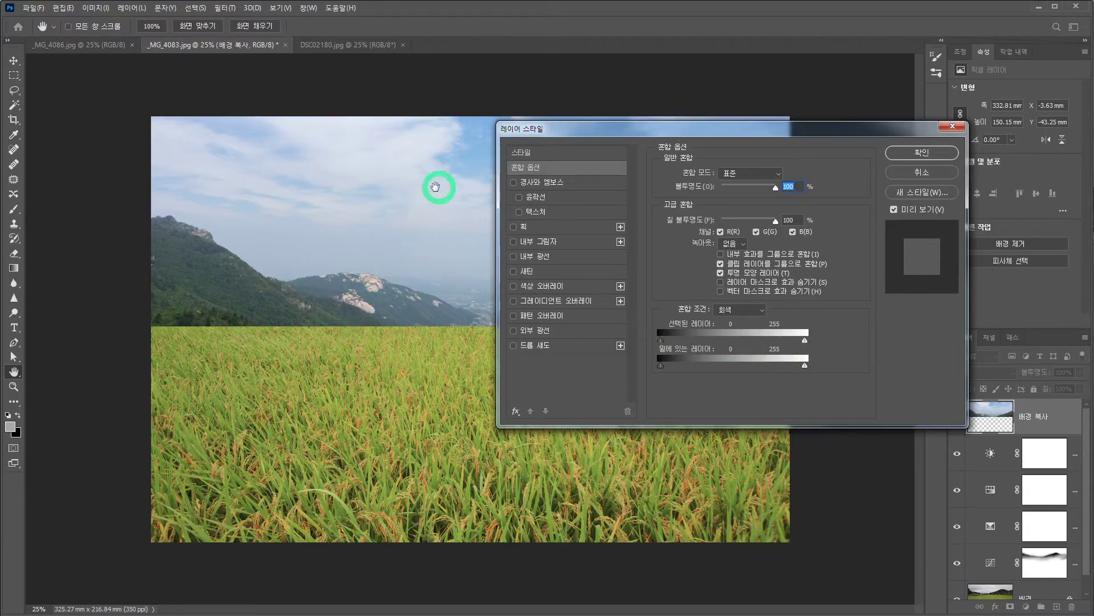
left_click_drag(574, 135, 388, 261)
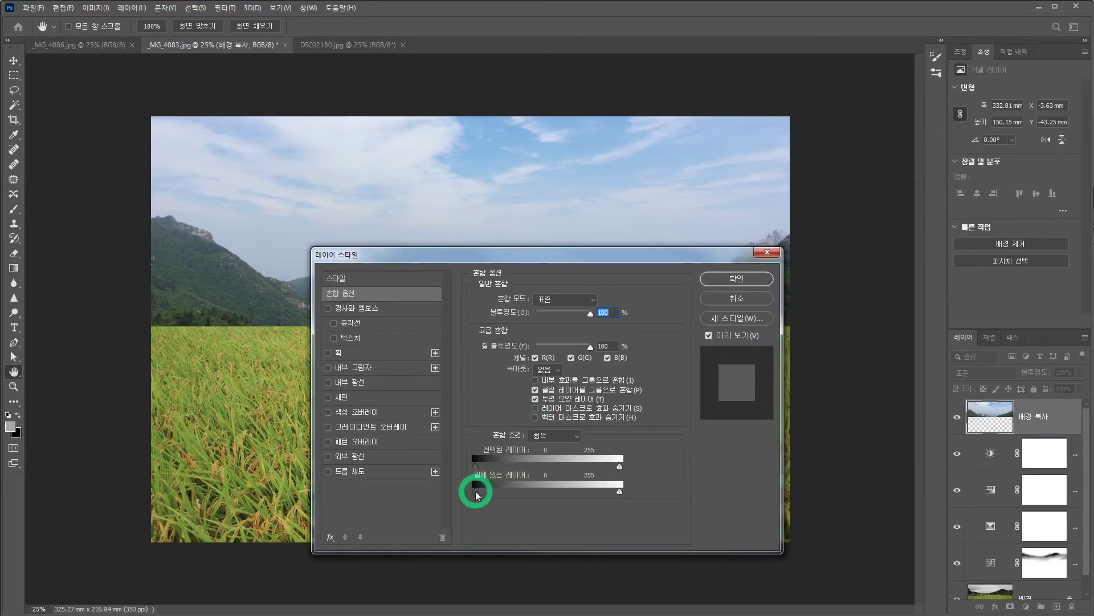
Try the Underlying Layer Blend If range with black at 37, and with white at 219, resetting each to 0 and 255
left_click_drag(478, 494, 497, 496)
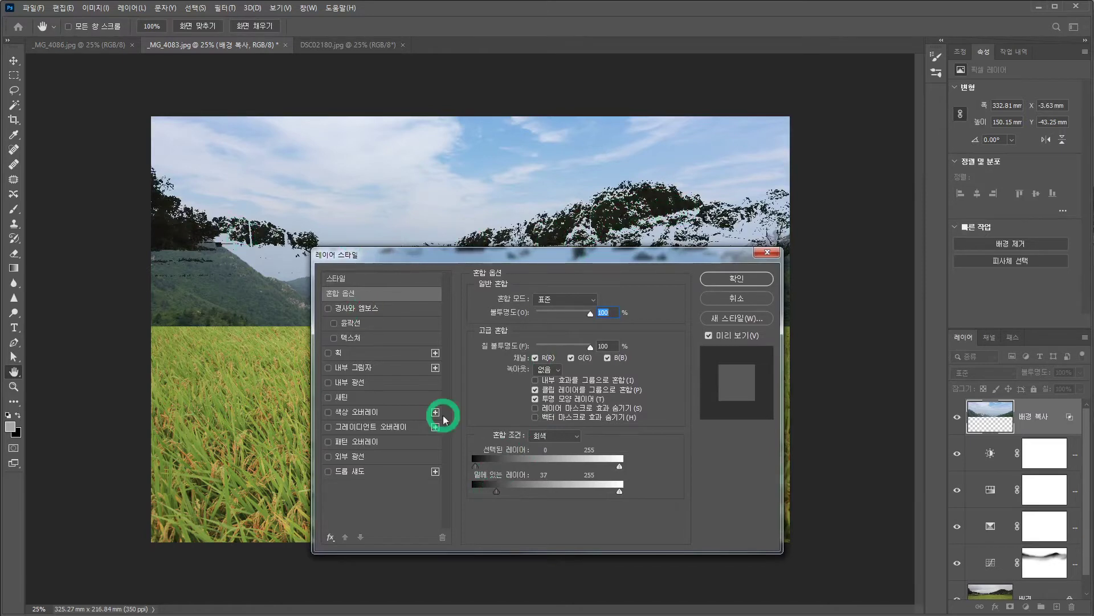
left_click_drag(497, 495, 460, 488)
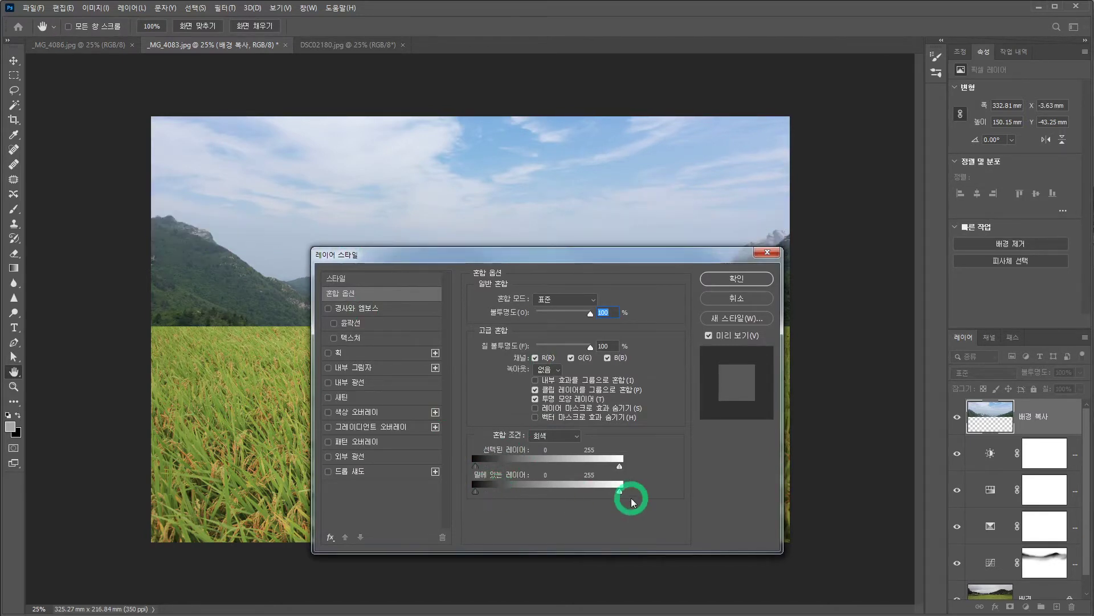
left_click_drag(620, 494, 599, 493)
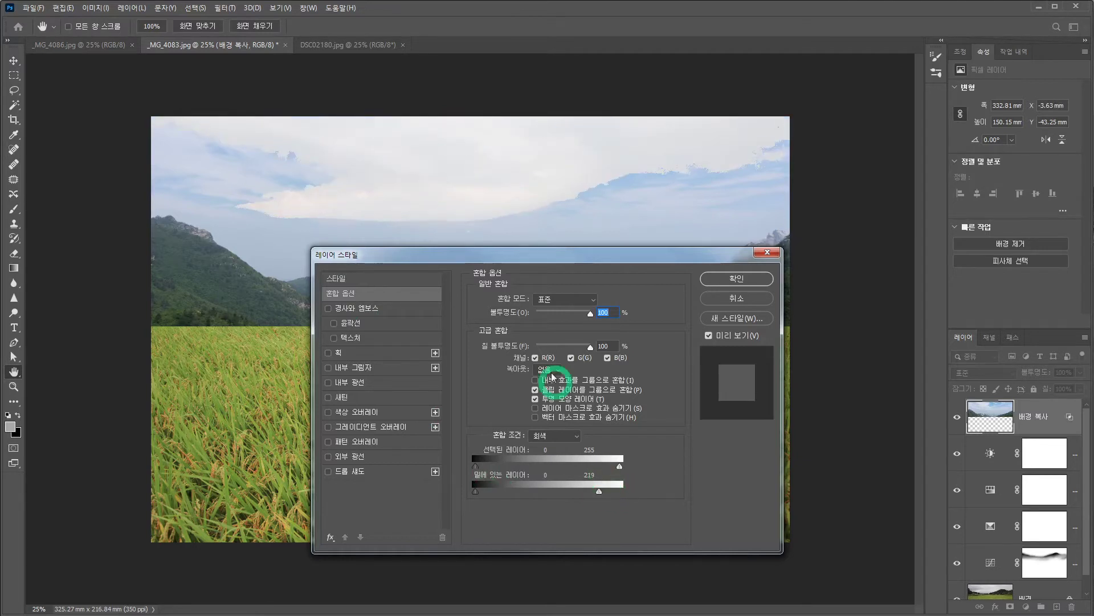
left_click_drag(599, 491, 635, 496)
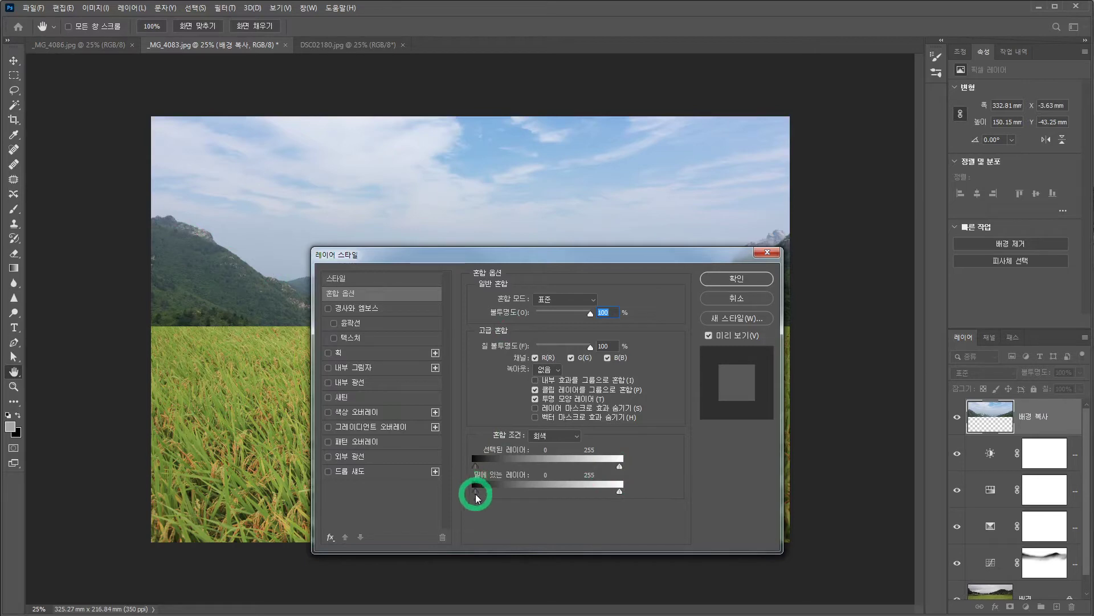
Set the black limit of the Underlying Layer Blend If range to 132, keeping the dialog clear of the treeline
left_click_drag(476, 494, 538, 503)
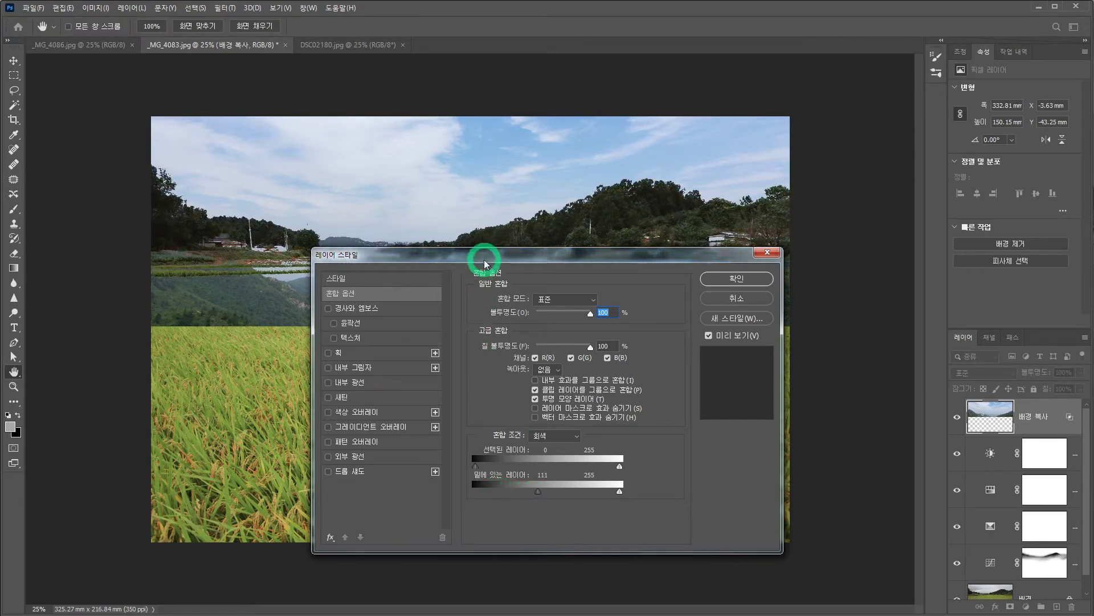
left_click_drag(484, 256, 499, 295)
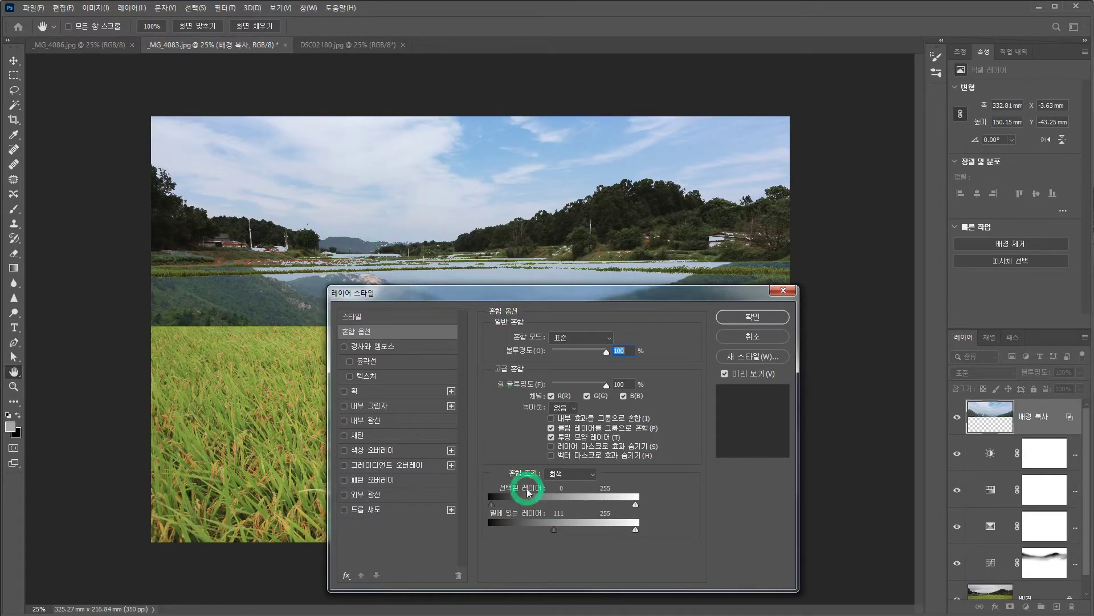
left_click_drag(556, 532, 560, 533)
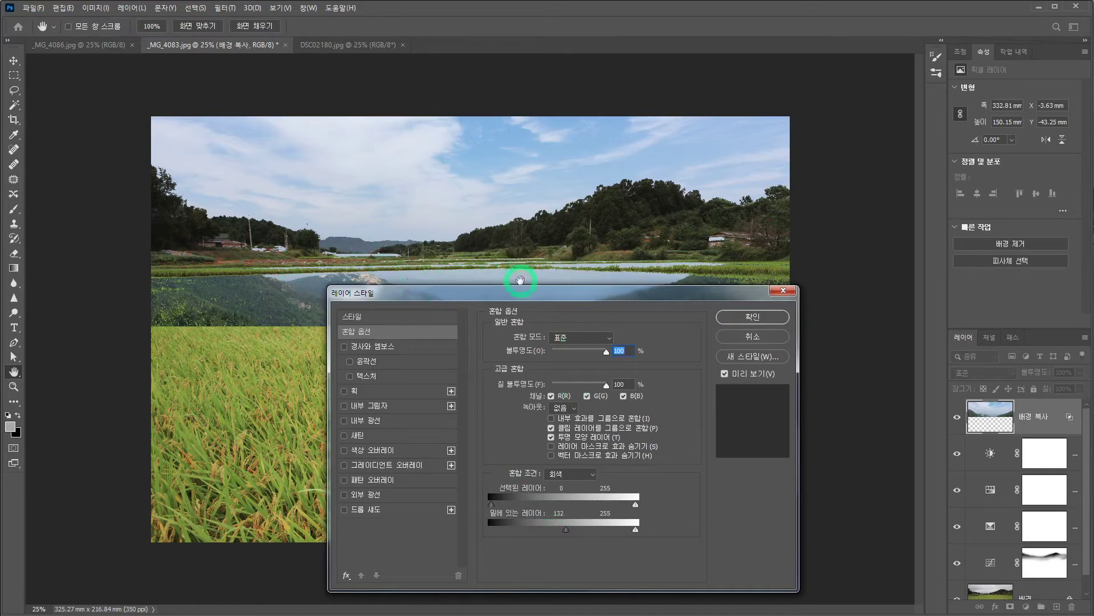
left_click_drag(525, 296, 641, 290)
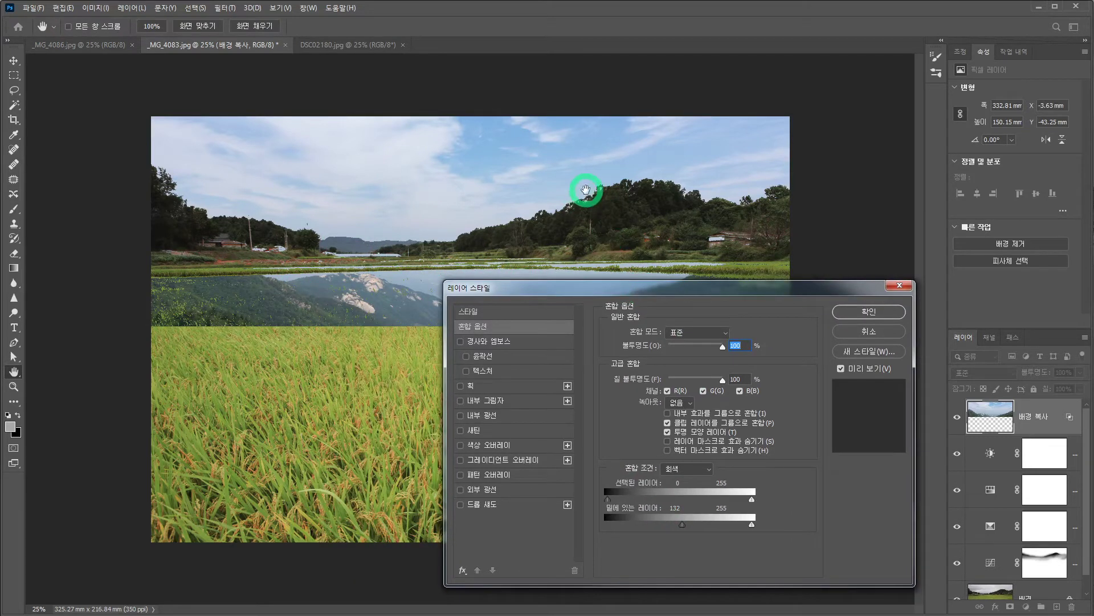
Split the Underlying Layer black limit to 130 / 216 while checking the tree edges up close
left_click(623, 228)
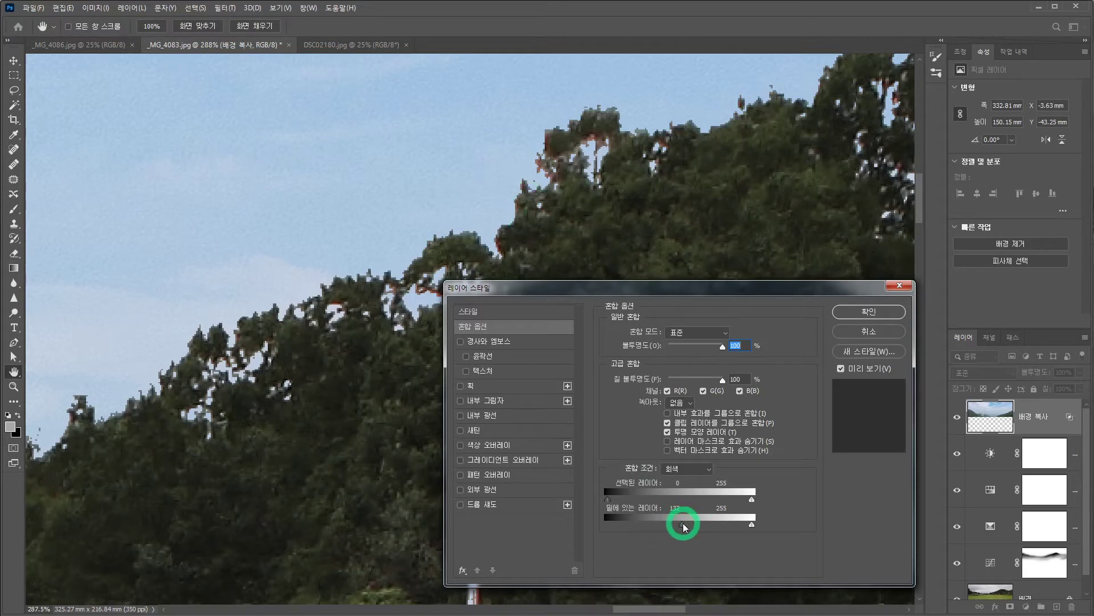
key("alt")
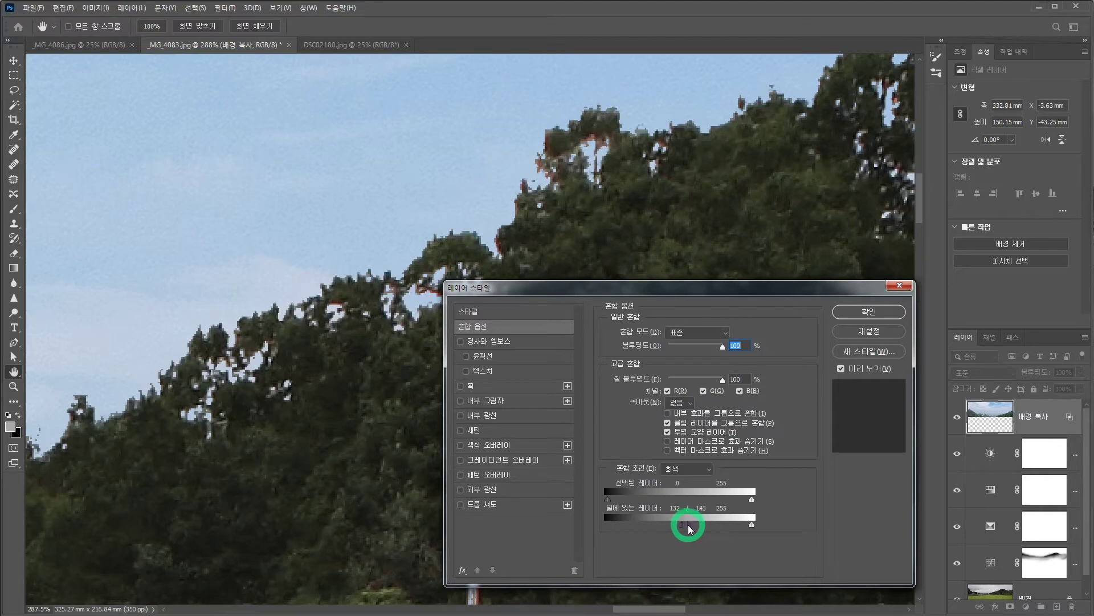
left_click_drag(700, 527, 713, 525)
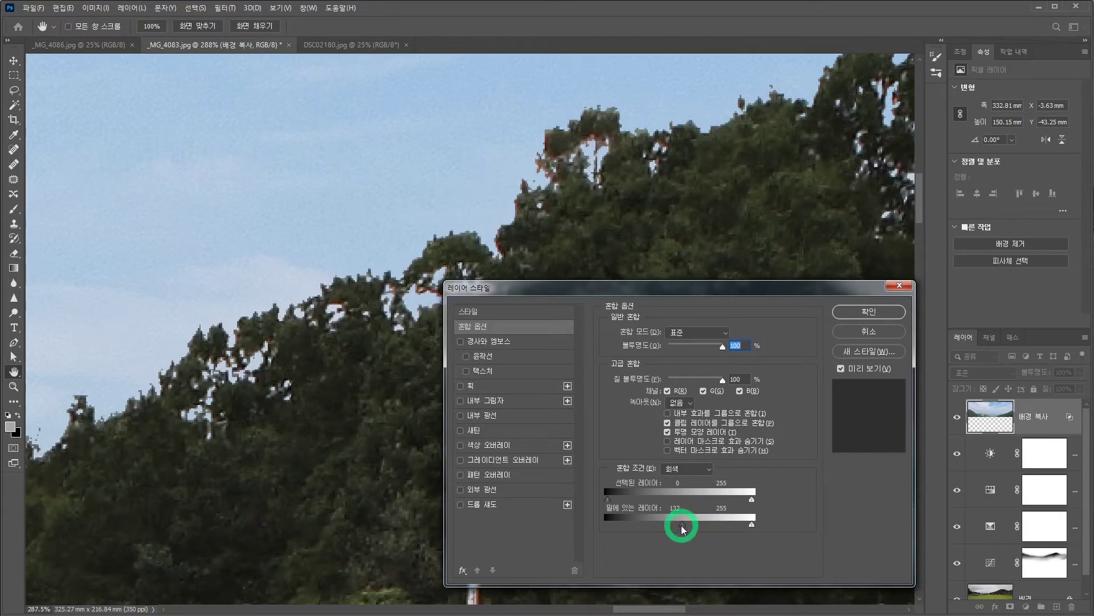
left_click_drag(682, 529, 681, 529)
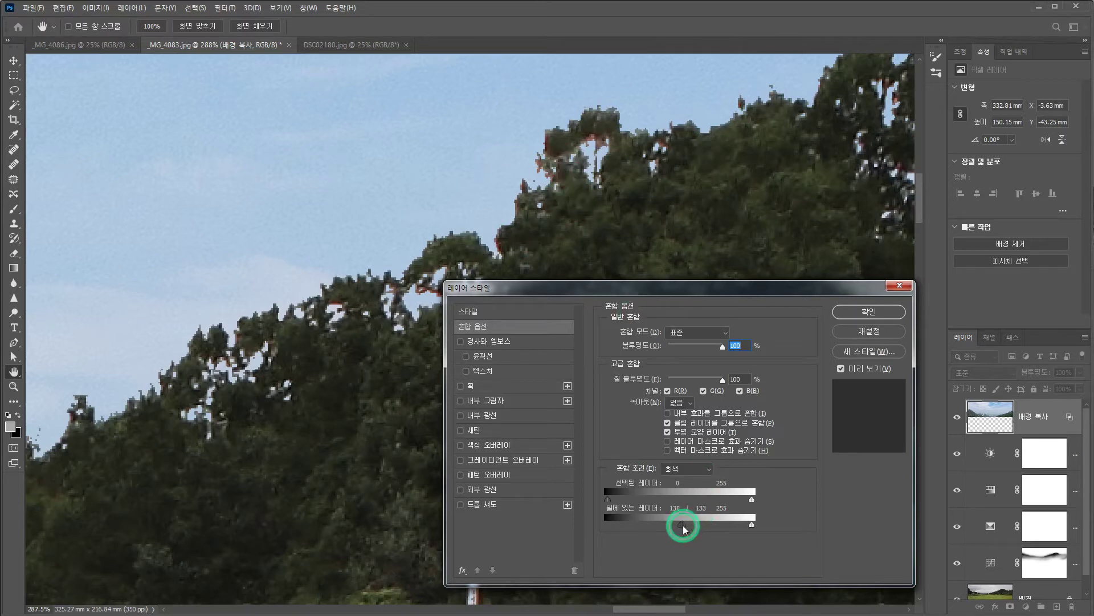
left_click_drag(685, 529, 730, 529)
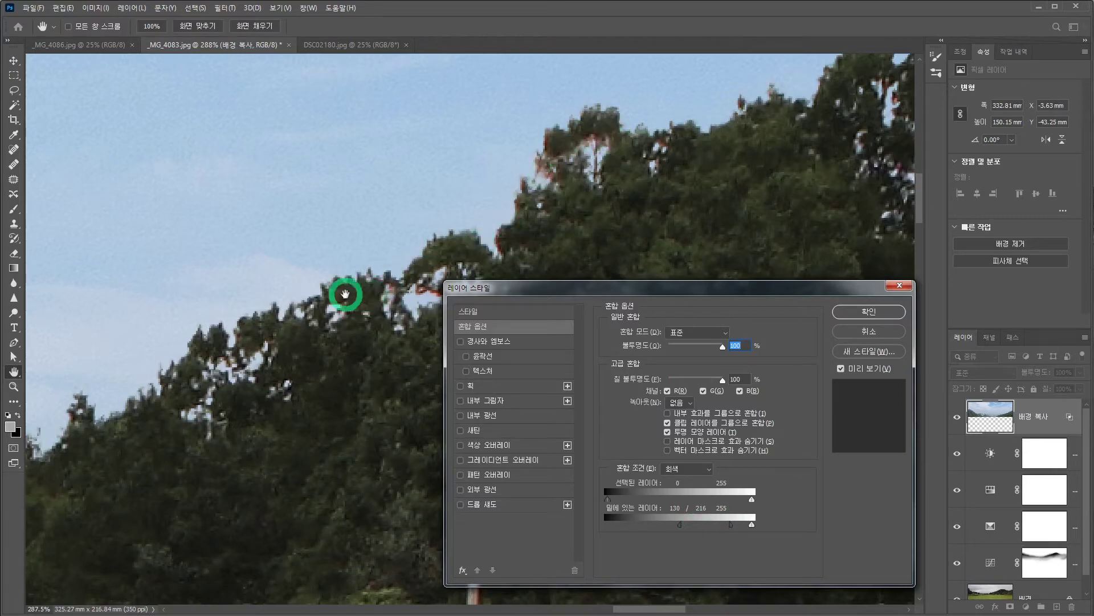
Examine the blended edges of the trees and utility poles along the whole horizon at high magnification
left_click_drag(171, 374, 764, 204)
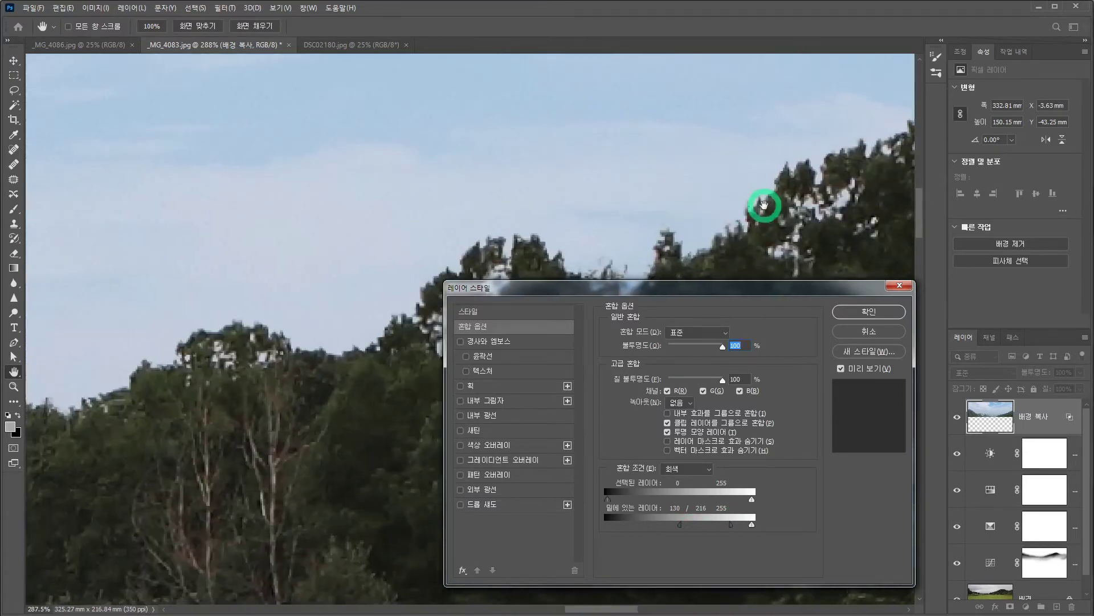
left_click_drag(196, 391, 650, 217)
mouse_move(344, 308)
left_mouse_down()
mouse_move(431, 244)
mouse_move(642, 211)
left_mouse_up()
left_click_drag(231, 351, 655, 193)
left_click_drag(333, 138, 740, 230)
left_click_drag(188, 208, 681, 237)
left_click_drag(330, 220, 412, 376)
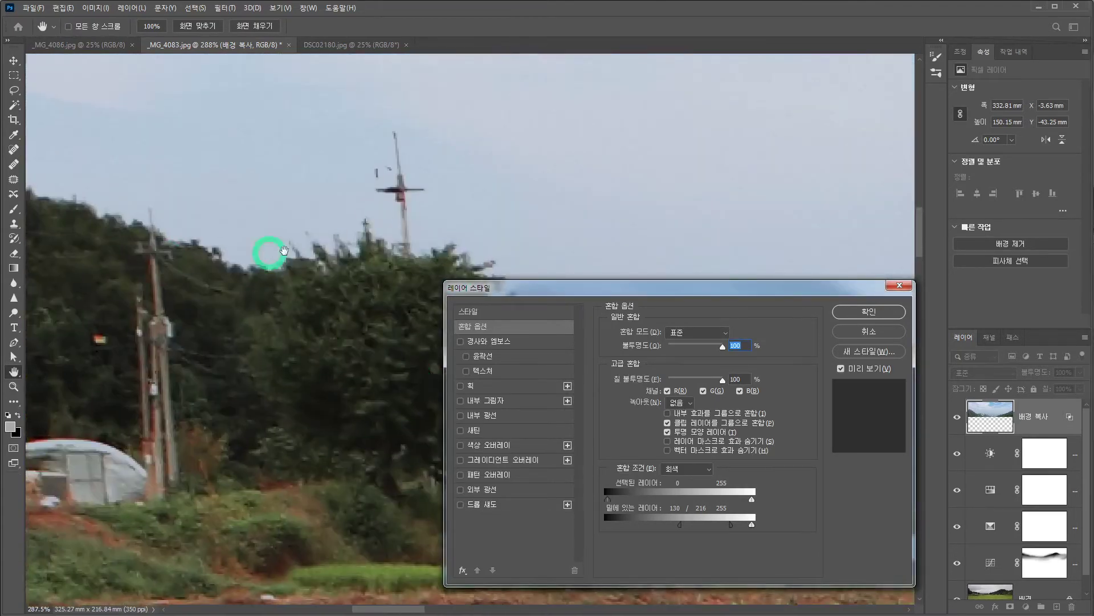
left_click_drag(310, 279, 486, 261)
mouse_move(221, 193)
left_mouse_down()
mouse_move(288, 212)
mouse_move(342, 252)
left_mouse_up()
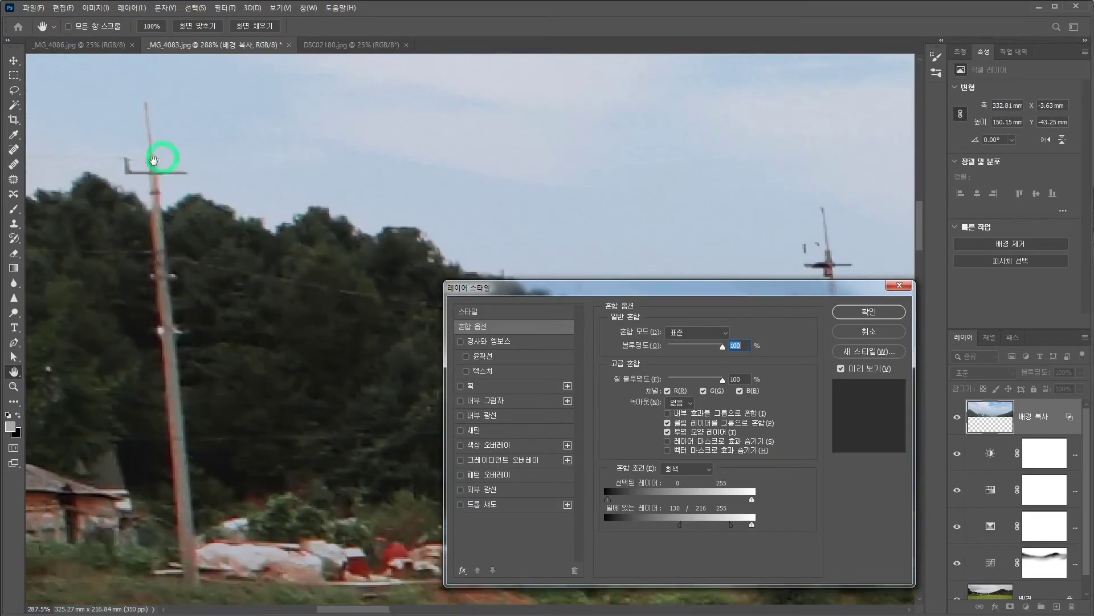
left_click_drag(154, 161, 513, 215)
mouse_move(171, 198)
left_mouse_down()
mouse_move(435, 220)
mouse_move(274, 376)
mouse_move(179, 286)
left_mouse_up()
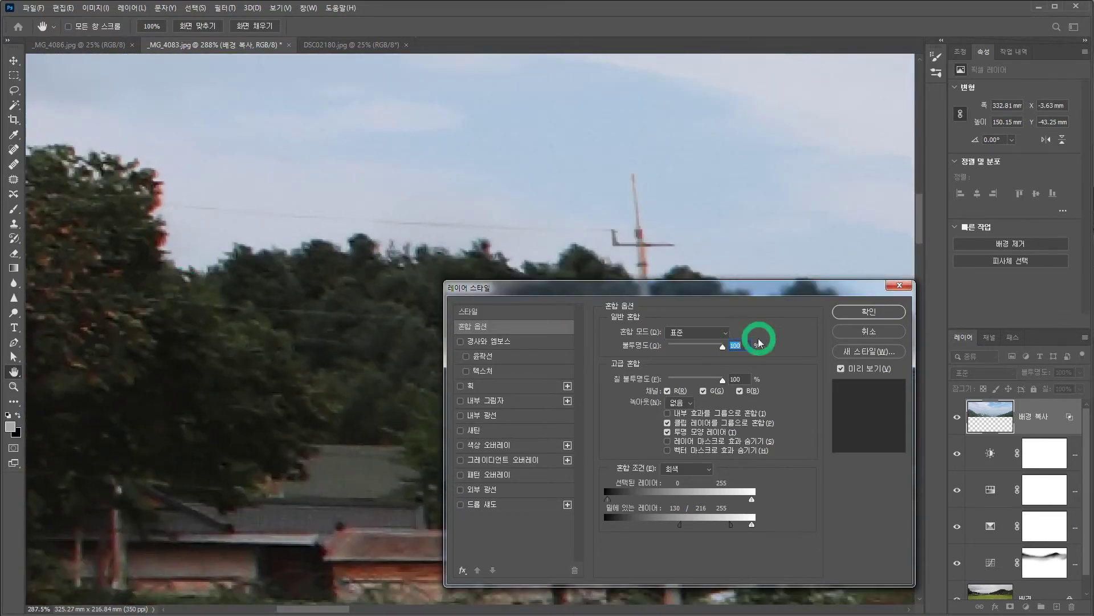
Accept the blending options, fit the image in the window and add a layer mask to the sky layer
left_click(869, 312)
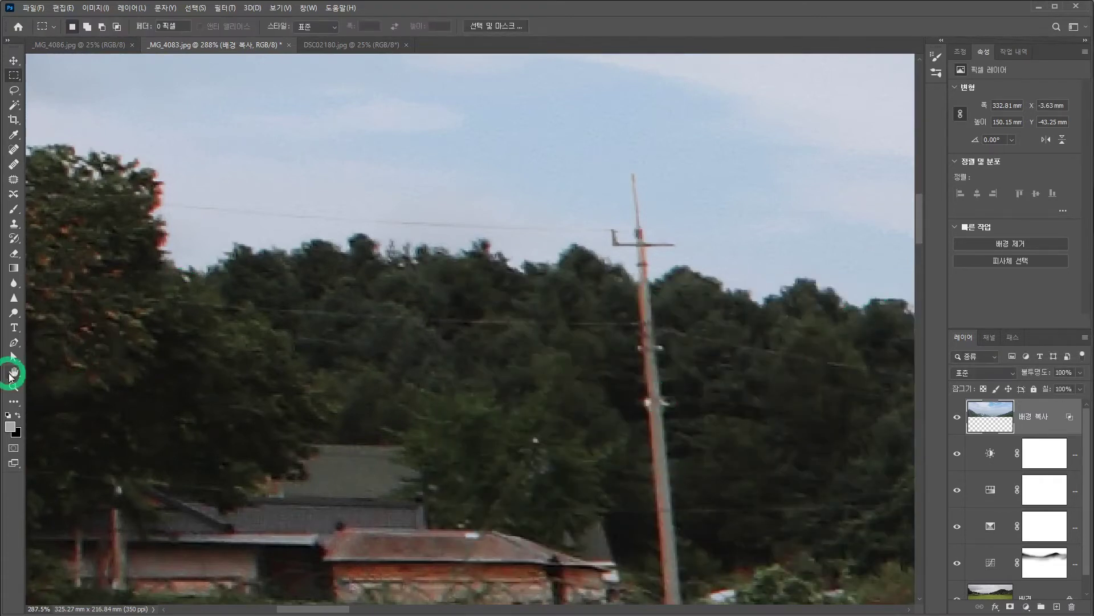
double_click(14, 373)
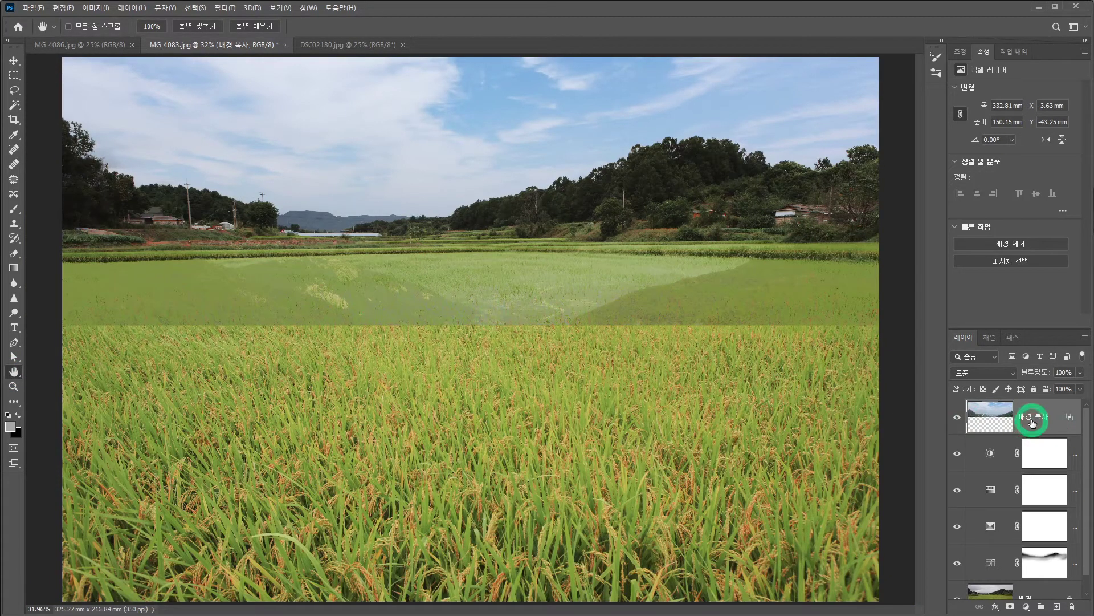
left_click(1010, 606)
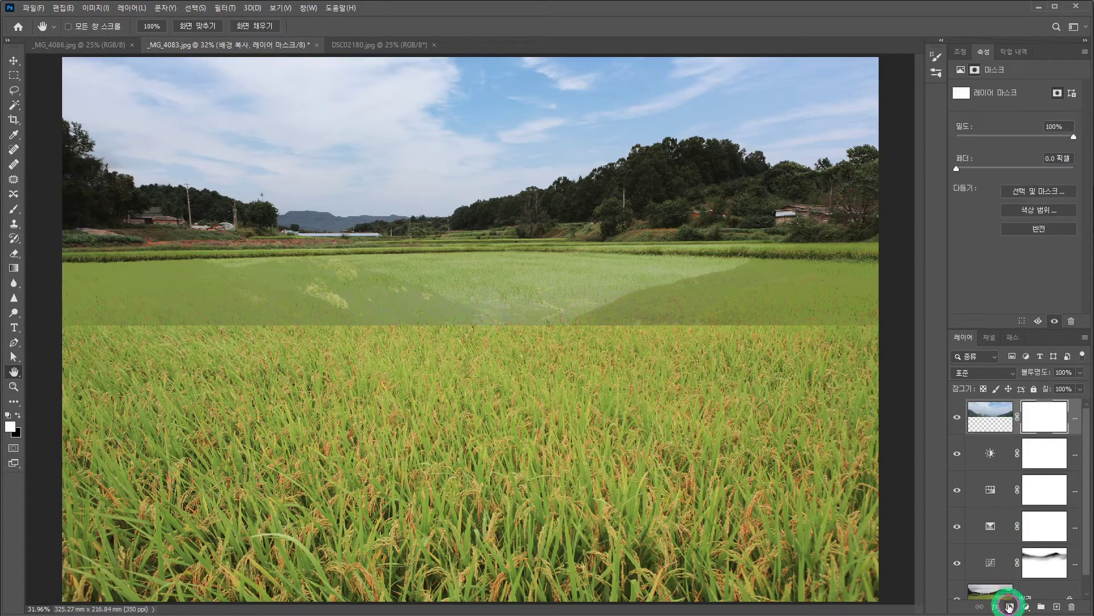
Paint black on the sky layer's mask over the hills covering the rice field, using a soft 500-pixel brush at 17% opacity
left_click(13, 209)
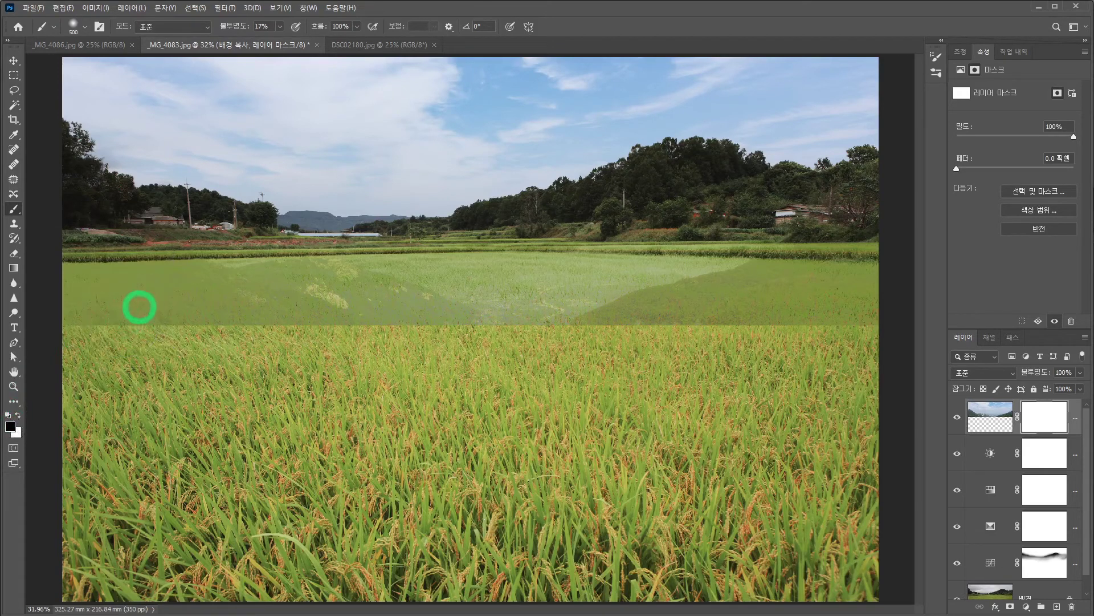
left_click(85, 28)
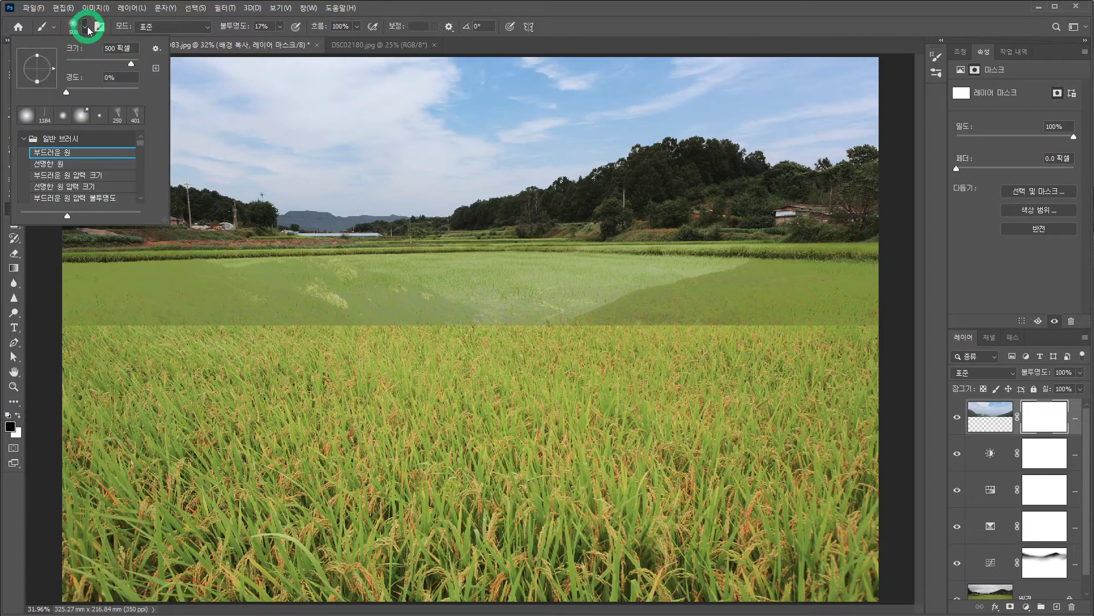
left_click(86, 27)
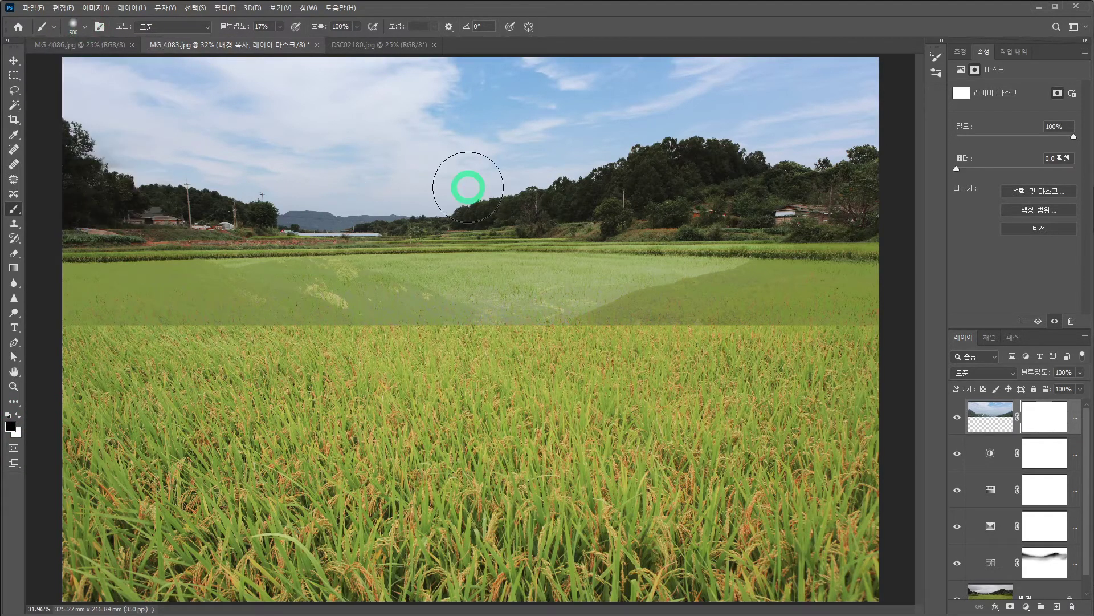
left_click_drag(69, 317, 410, 317)
mouse_move(627, 327)
left_mouse_down()
mouse_move(761, 329)
mouse_move(402, 322)
mouse_move(690, 318)
left_mouse_up()
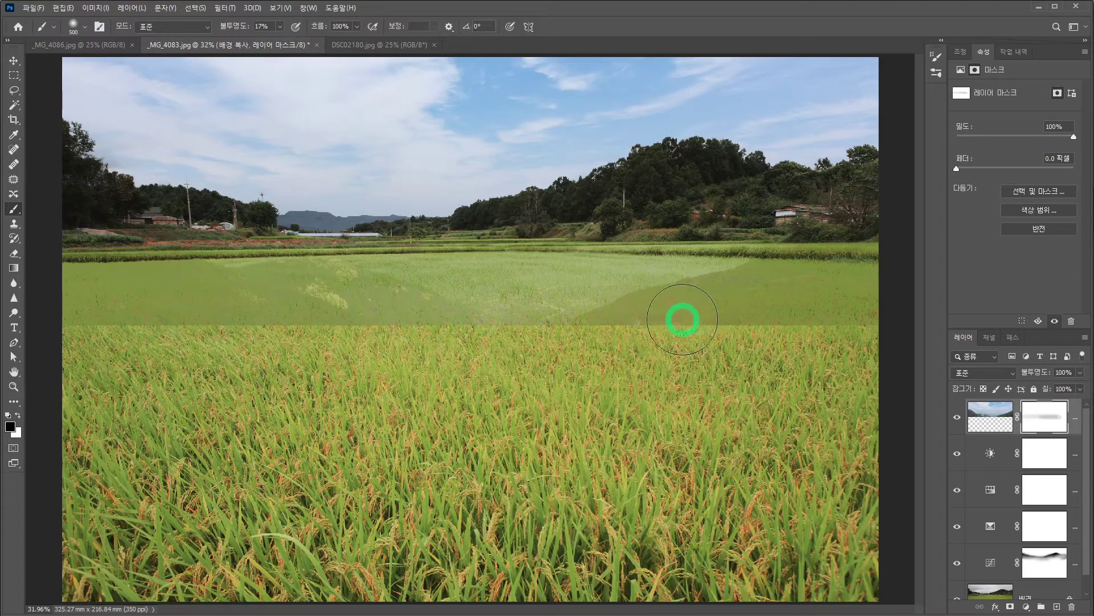
mouse_move(126, 315)
left_mouse_down()
mouse_move(455, 313)
mouse_move(291, 306)
mouse_move(647, 315)
mouse_move(275, 316)
mouse_move(568, 311)
left_mouse_up()
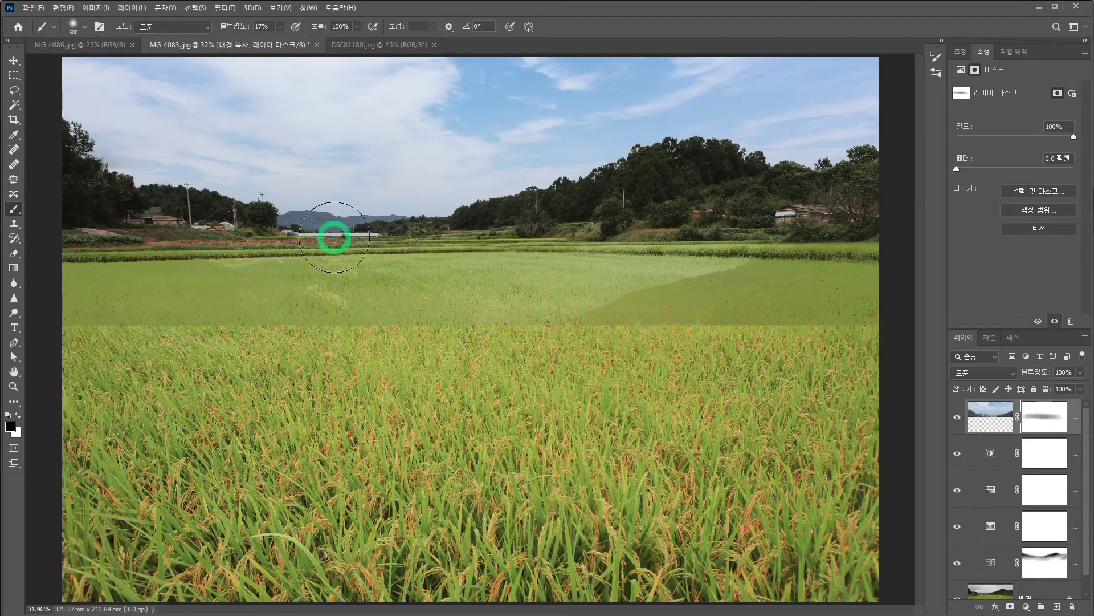
Raise the brush opacity to 100% and mask out the remaining sky-photo hills over the rice field
left_click_drag(248, 29, 341, 49)
mouse_move(300, 301)
left_mouse_down()
mouse_move(71, 318)
mouse_move(888, 318)
mouse_move(842, 272)
mouse_move(546, 287)
left_mouse_up()
mouse_move(359, 285)
left_mouse_down()
mouse_move(187, 274)
mouse_move(96, 242)
mouse_move(259, 281)
mouse_move(497, 276)
mouse_move(651, 243)
mouse_move(871, 227)
mouse_move(686, 224)
mouse_move(872, 222)
mouse_move(692, 197)
mouse_move(617, 225)
mouse_move(865, 215)
mouse_move(864, 204)
mouse_move(755, 214)
mouse_move(415, 267)
mouse_move(228, 265)
mouse_move(420, 270)
mouse_move(142, 240)
mouse_move(439, 257)
mouse_move(76, 228)
left_mouse_up()
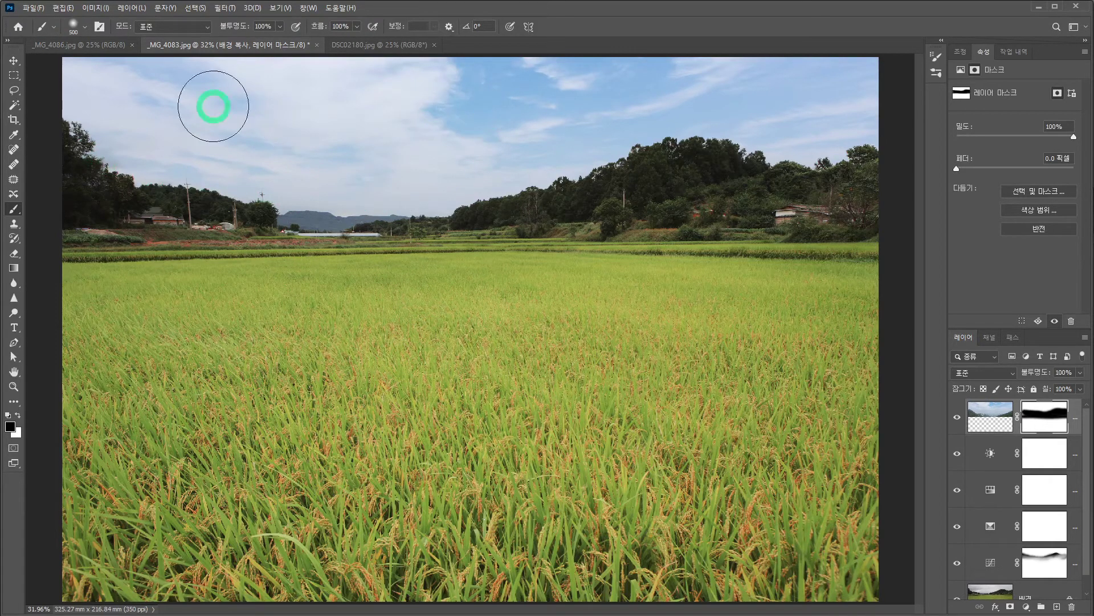
Switch to the _MG_4086.jpg document and open it in the Camera Raw filter with the Basic adjustments expanded
left_click(80, 49)
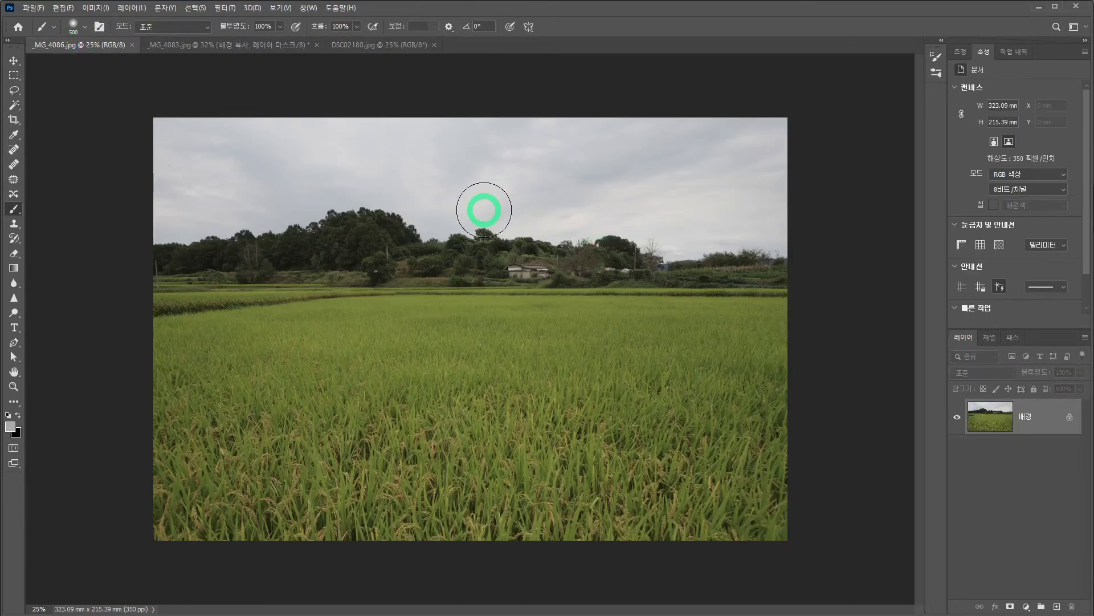
left_click(220, 9)
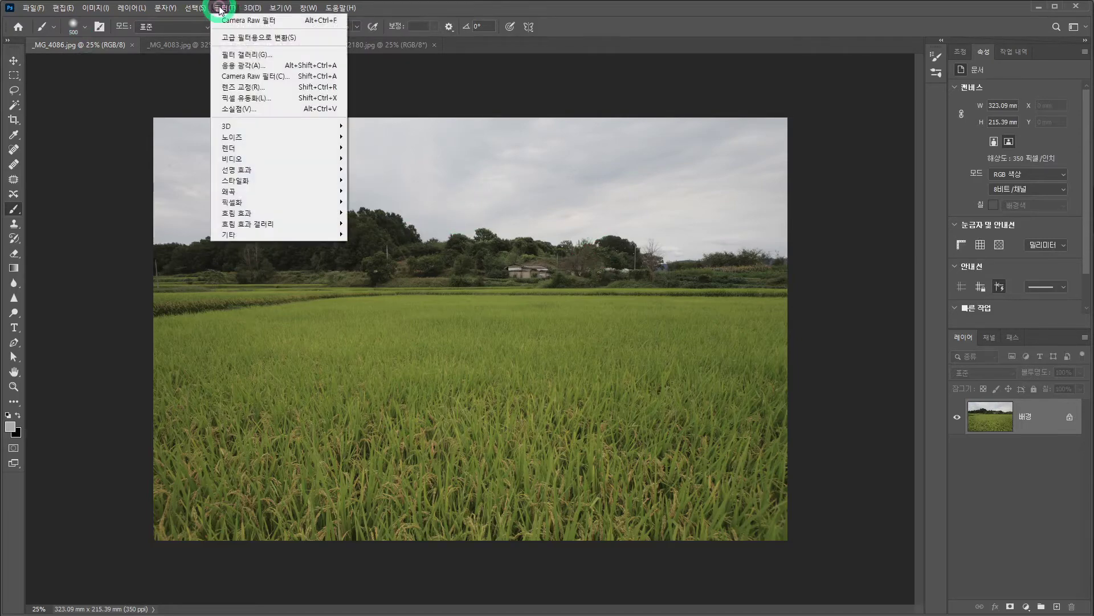
left_click(226, 75)
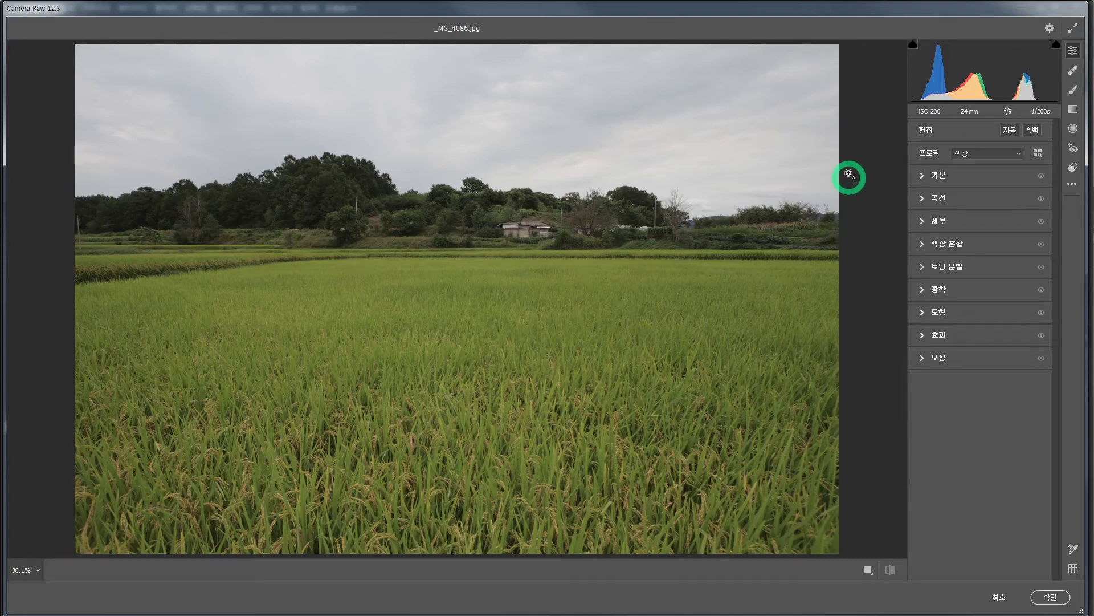
left_click(924, 176)
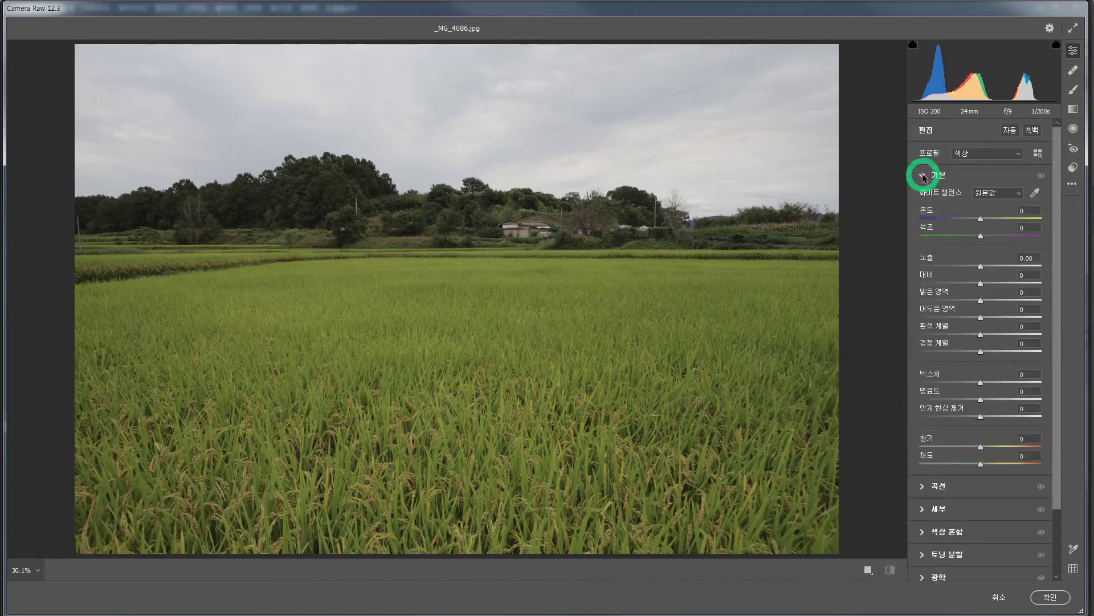
Set the white balance temperature to +14 and the tint to -7
left_click_drag(980, 221, 991, 223)
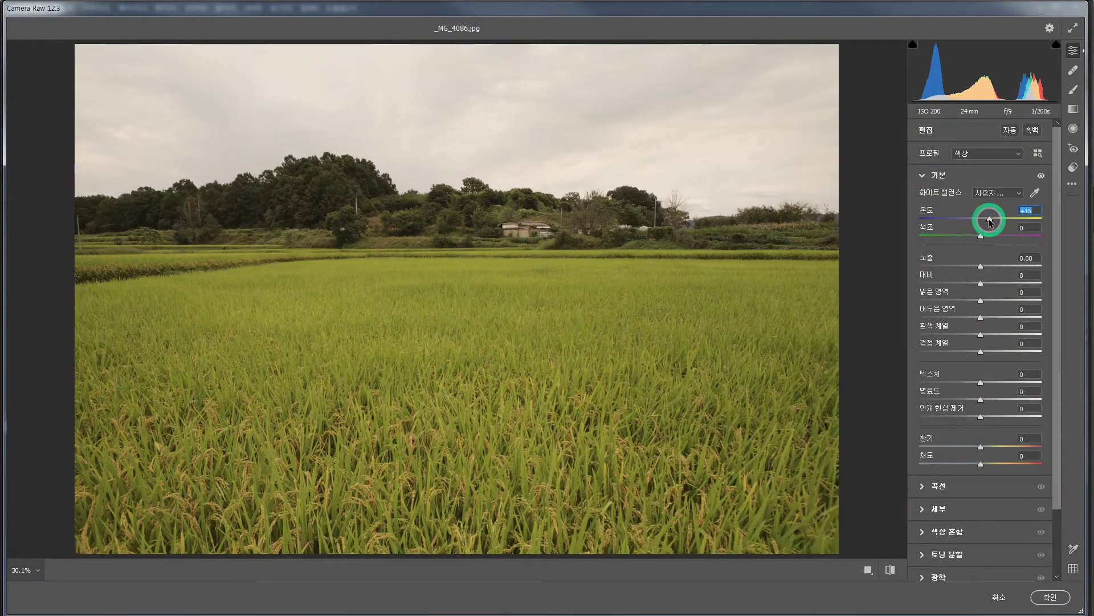
left_click_drag(989, 222, 986, 220)
left_click(976, 238)
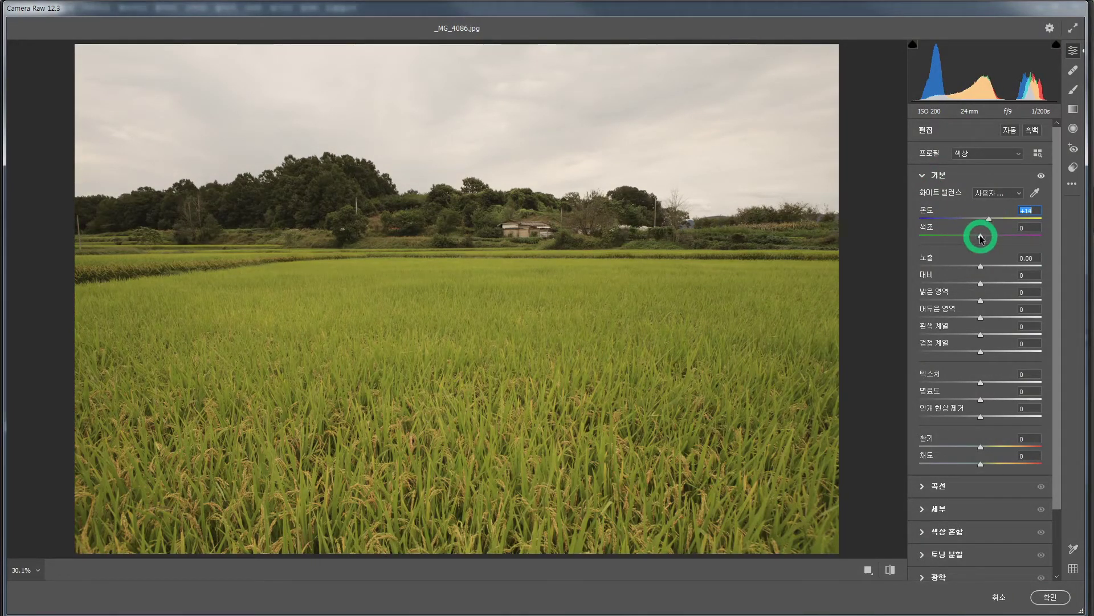
Set exposure to +0.05, contrast to +23, blacks to -11, texture to +7 and dehaze to +11
left_click(980, 270)
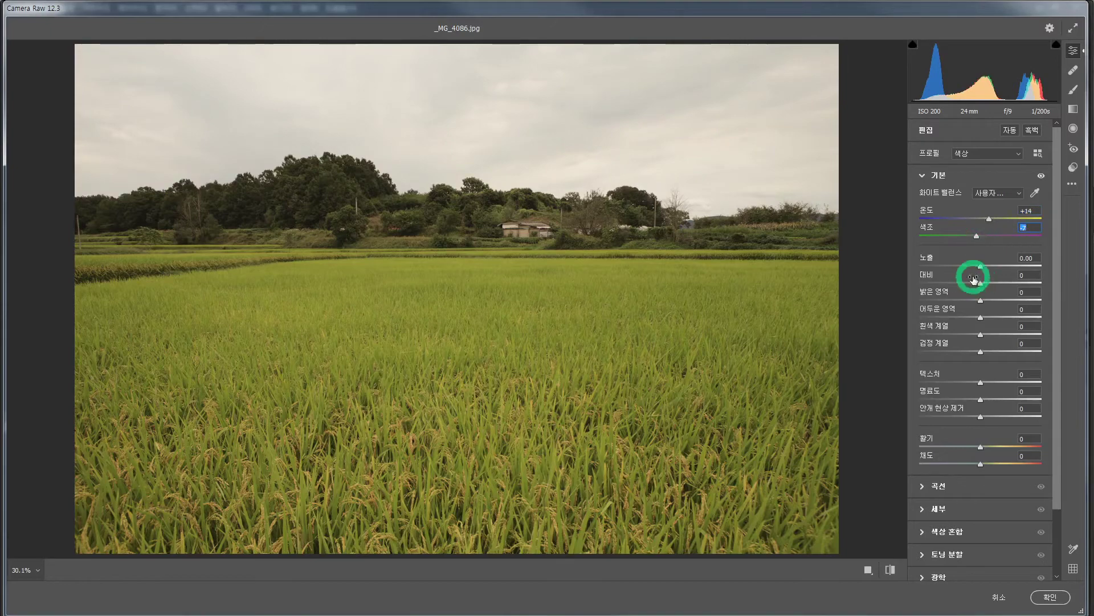
left_click_drag(981, 271, 983, 271)
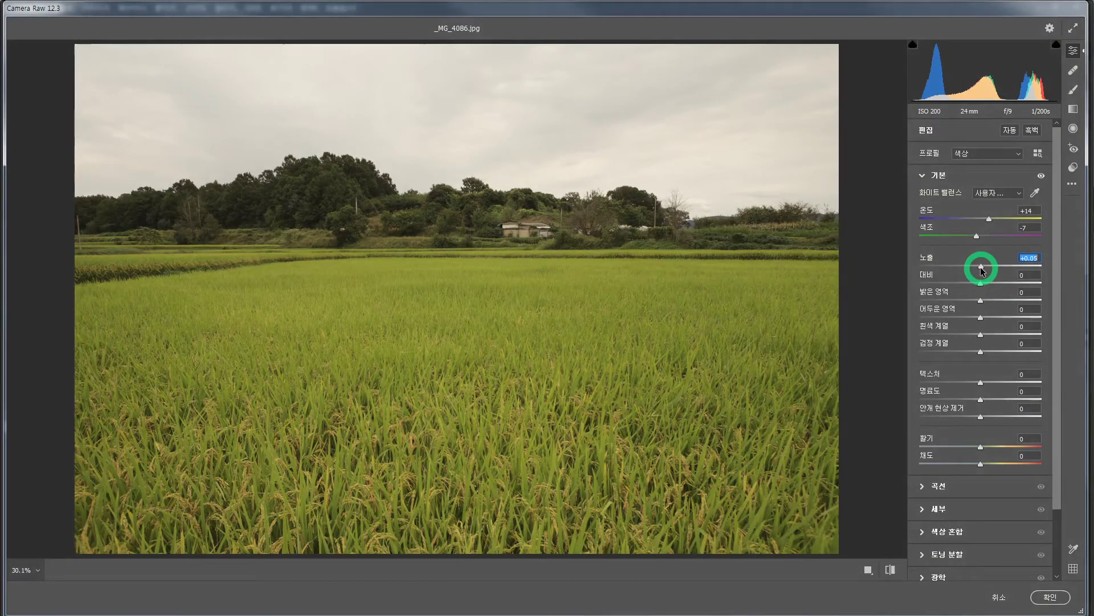
left_click_drag(981, 286, 995, 286)
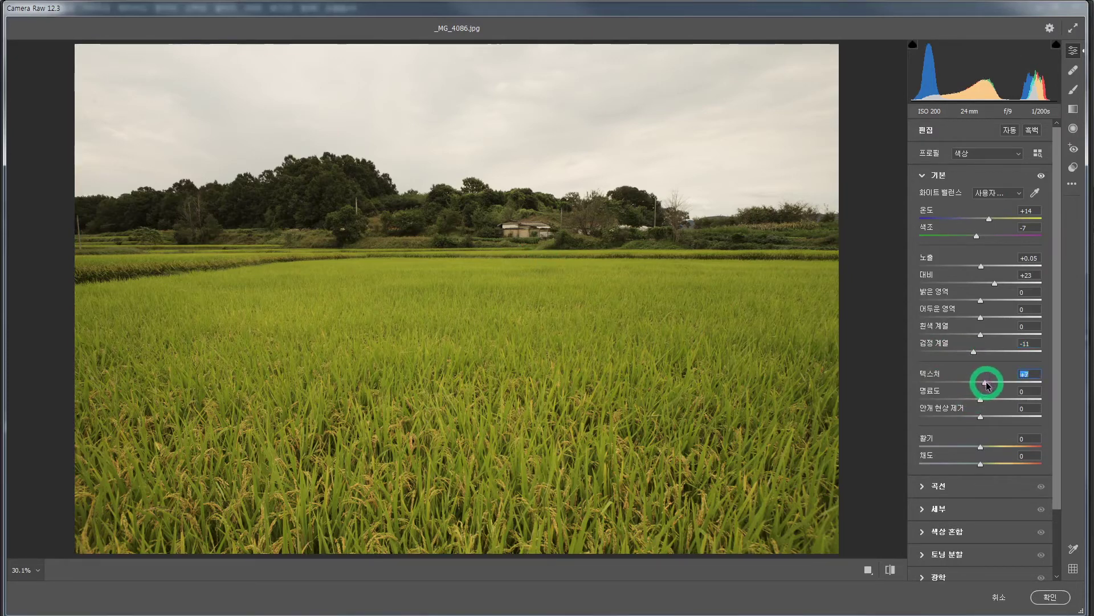
left_click_drag(984, 418, 987, 418)
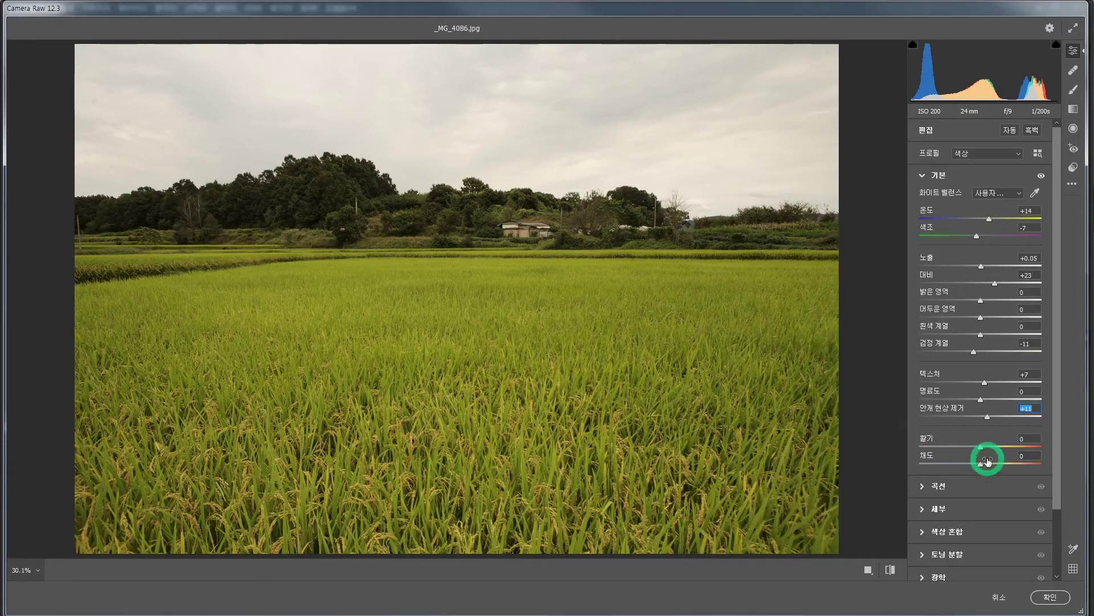
Brighten the midtones by adding a point on the tone curve at input 125, output 140
left_click(924, 486)
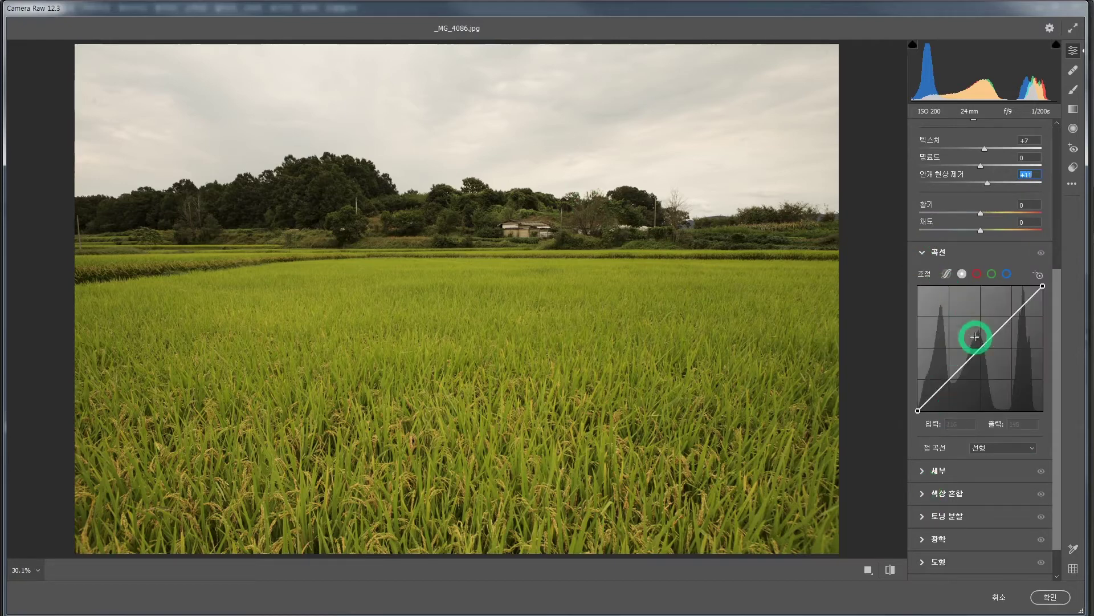
left_click(979, 343)
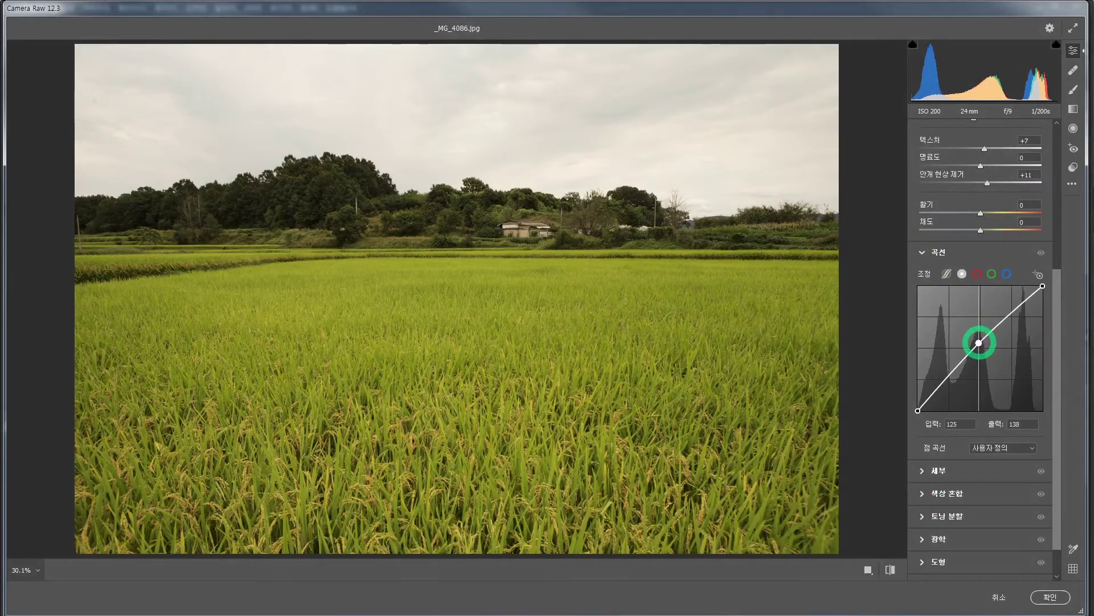
left_click_drag(979, 343, 979, 342)
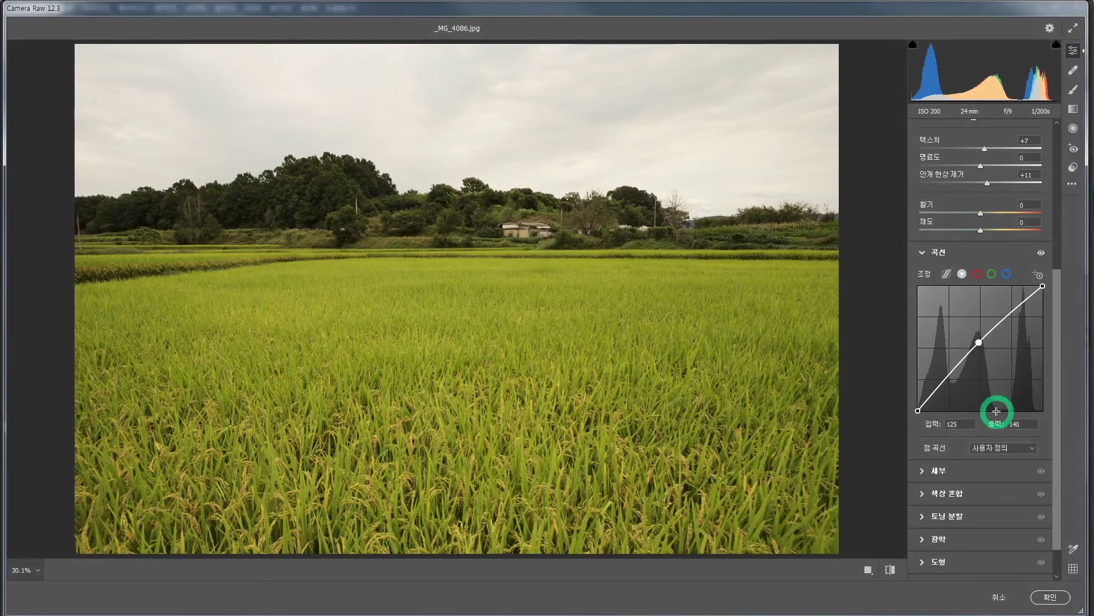
In the HSL color mixer, set the hue of Reds to -21, Oranges to -19 and Yellows to -18
scroll(998, 411, "down", 1)
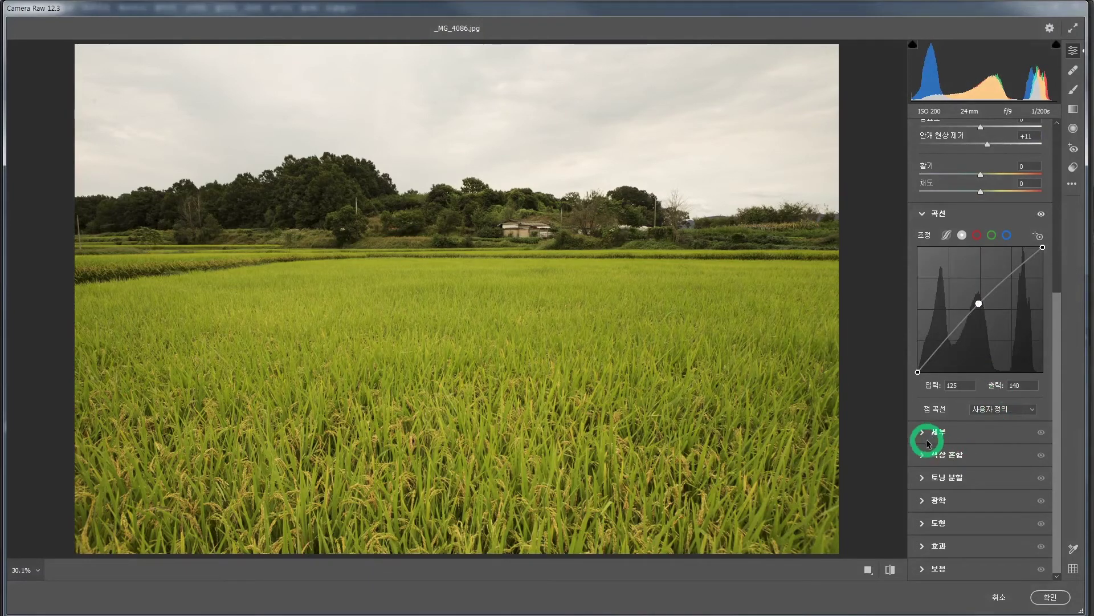
left_click(924, 454)
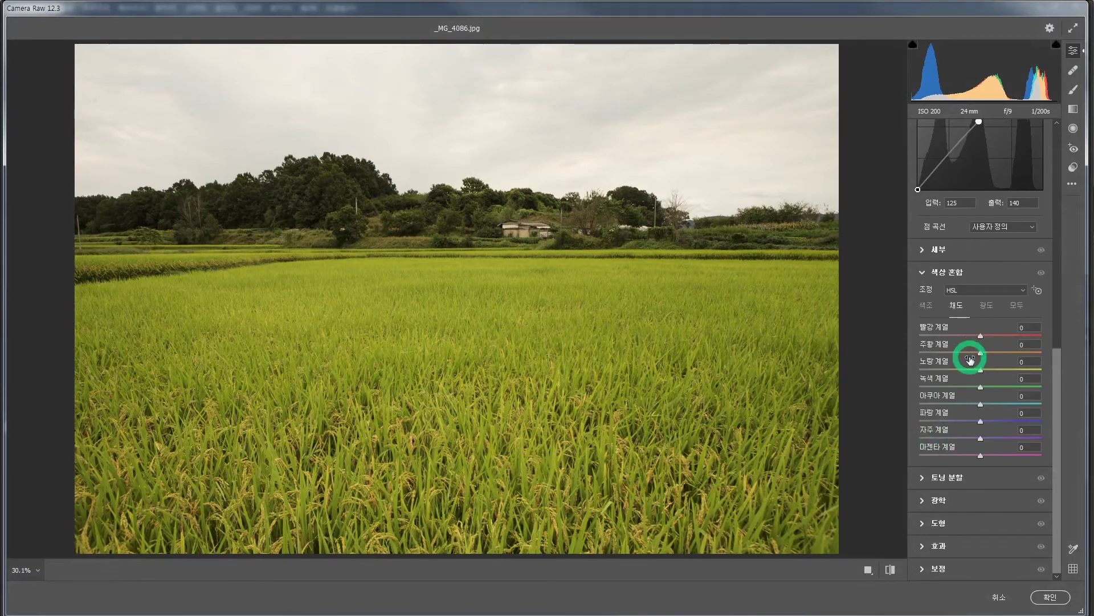
left_click(926, 307)
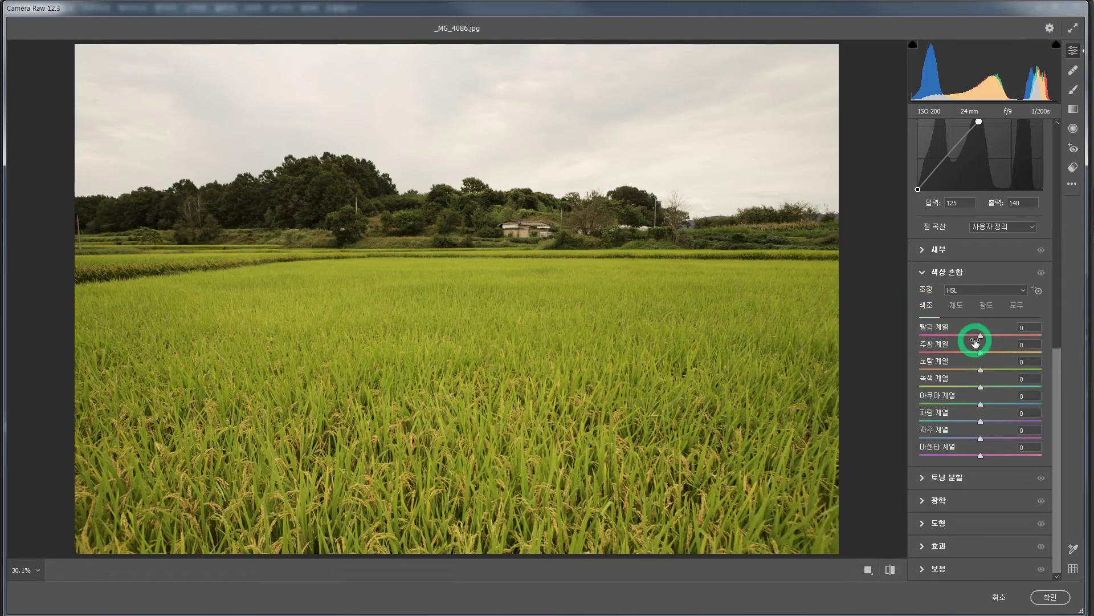
left_click(957, 306)
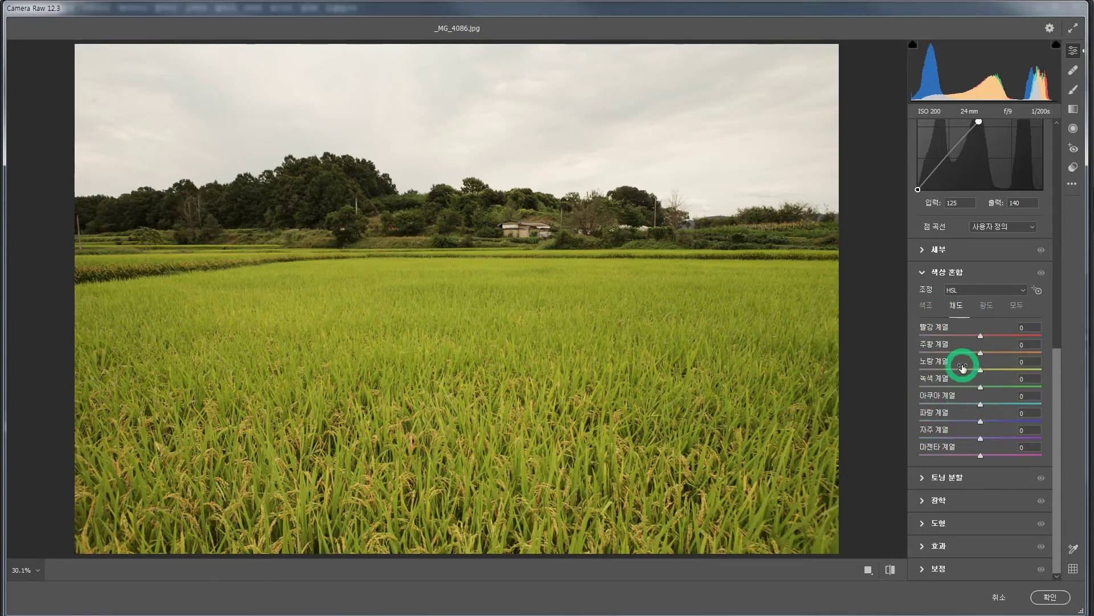
left_click(927, 309)
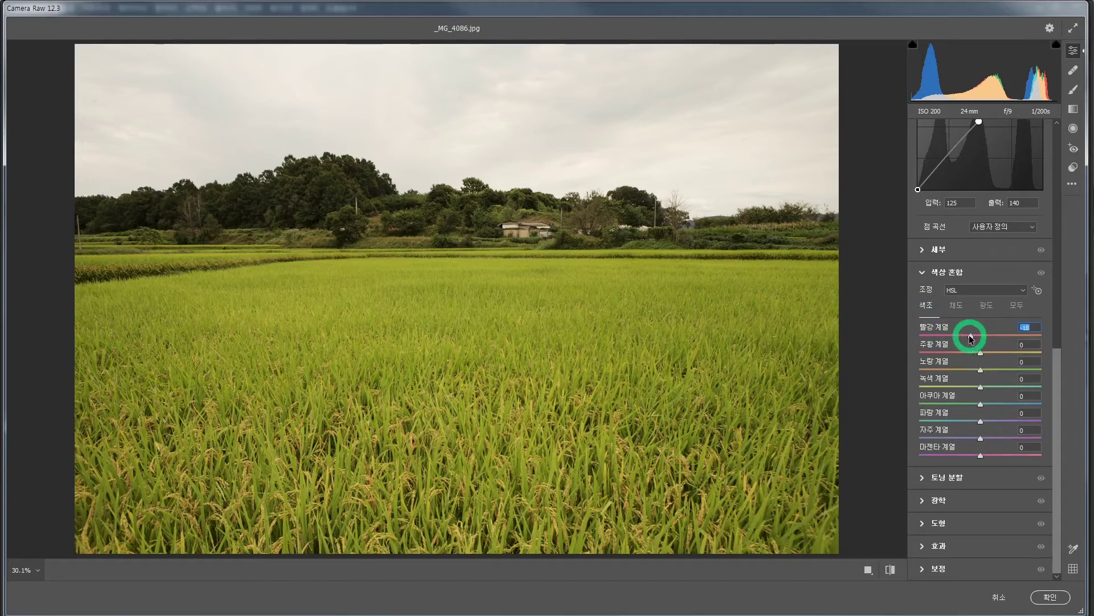
left_click(982, 357)
left_click_drag(982, 357, 976, 356)
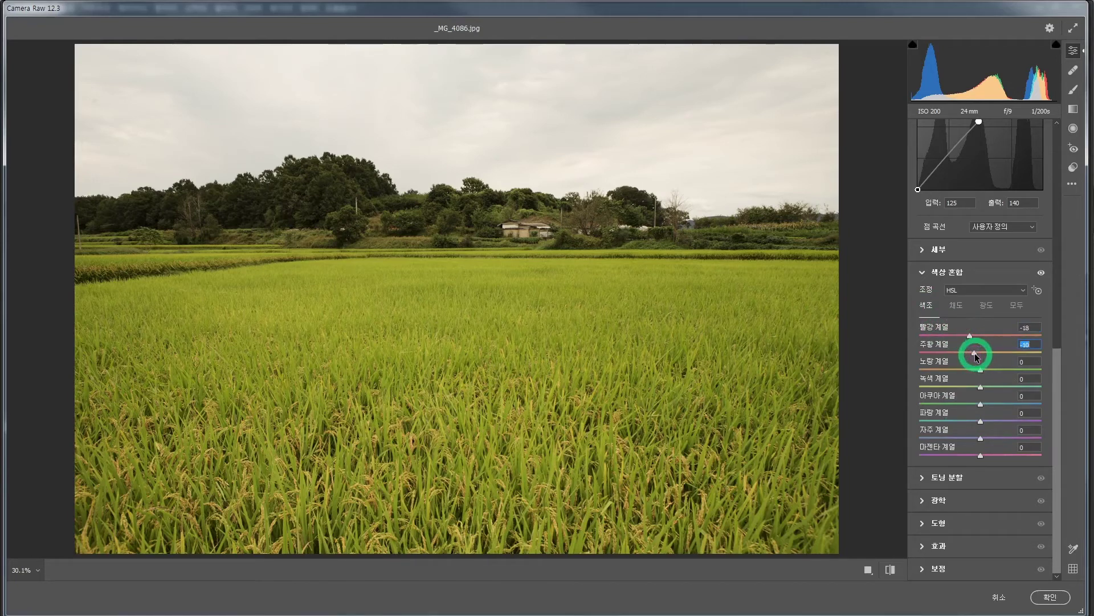
left_click_drag(976, 373, 970, 374)
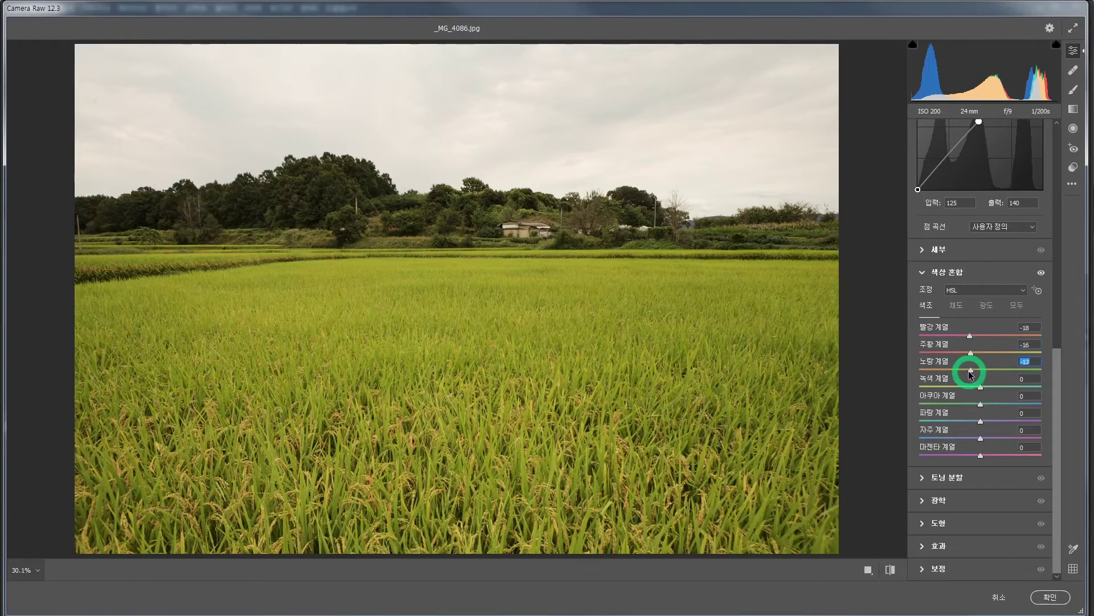
left_click(971, 339)
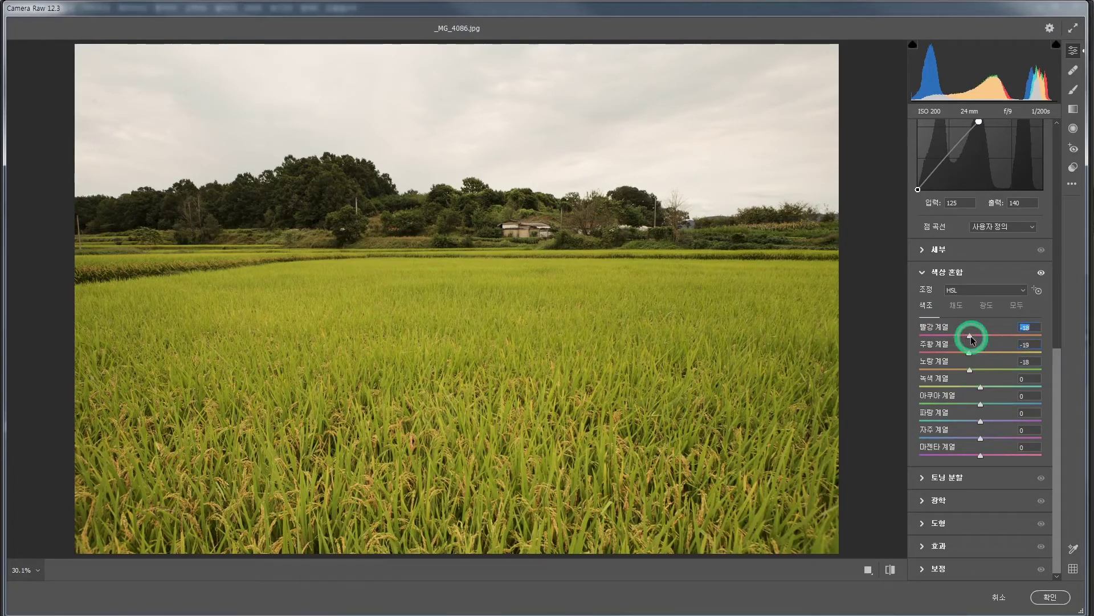
Set the hue of Greens to +23, Aquas to +14 and Yellows to -21, and apply the Camera Raw adjustments
left_click(980, 389)
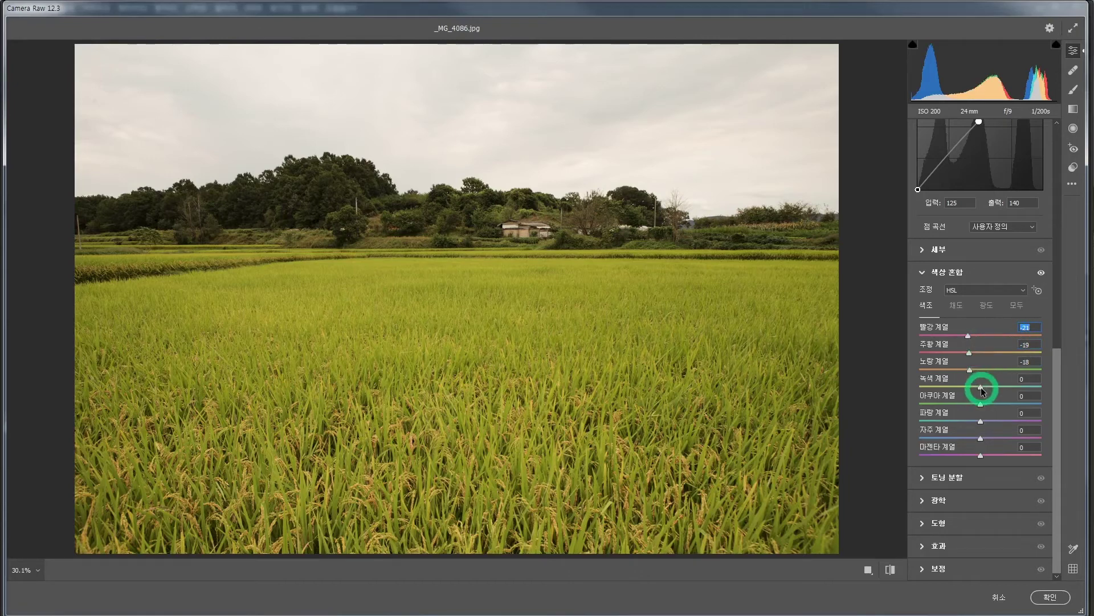
left_click_drag(985, 390, 992, 391)
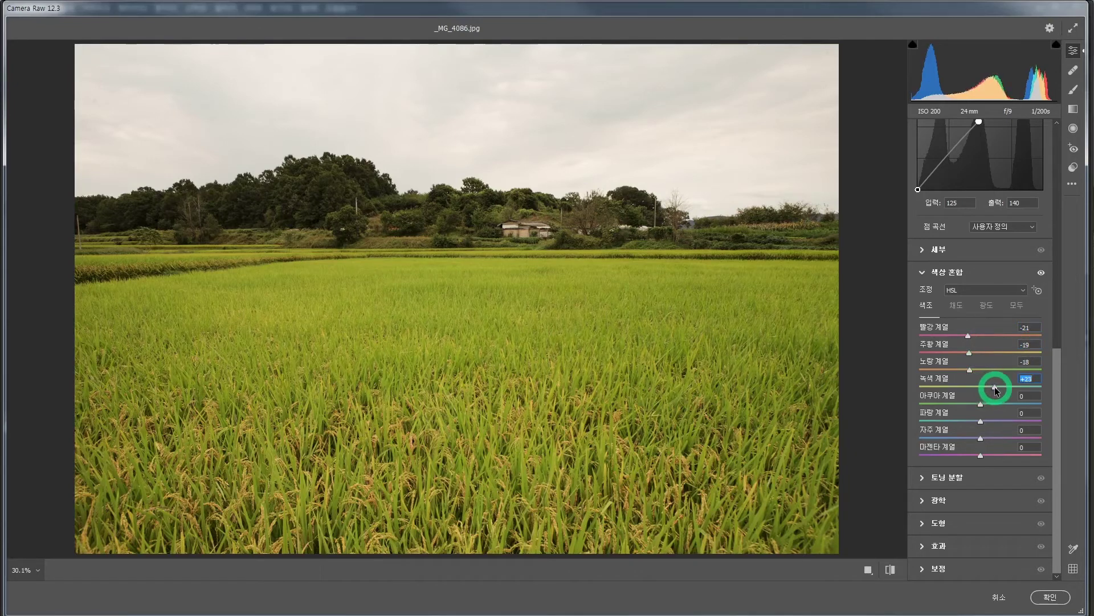
left_click(984, 406)
left_click_drag(983, 407, 990, 407)
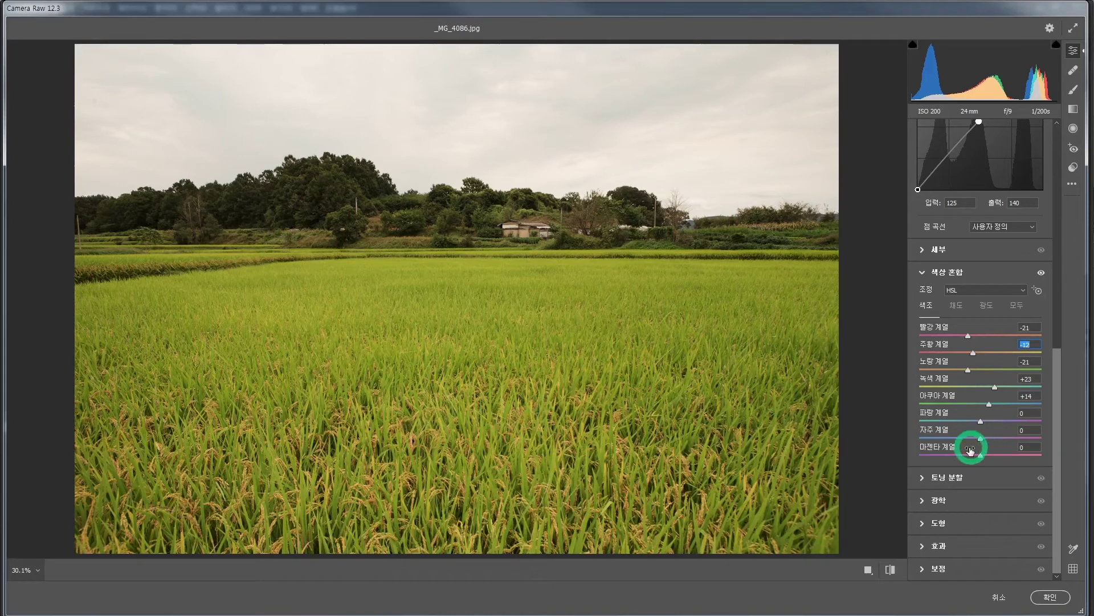
left_click_drag(1056, 405, 1051, 203)
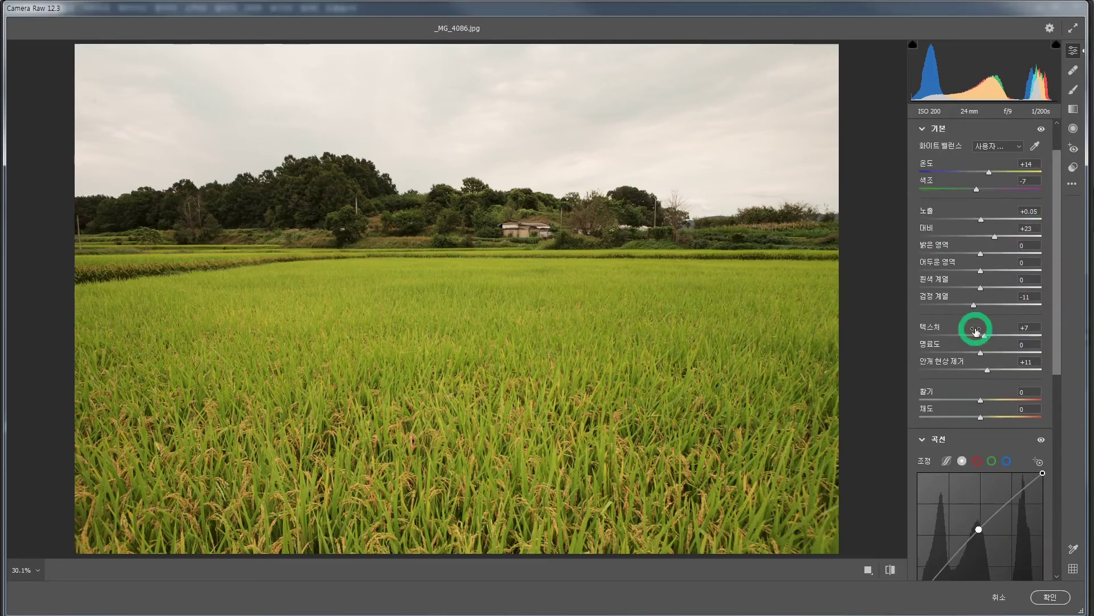
left_click(1049, 598)
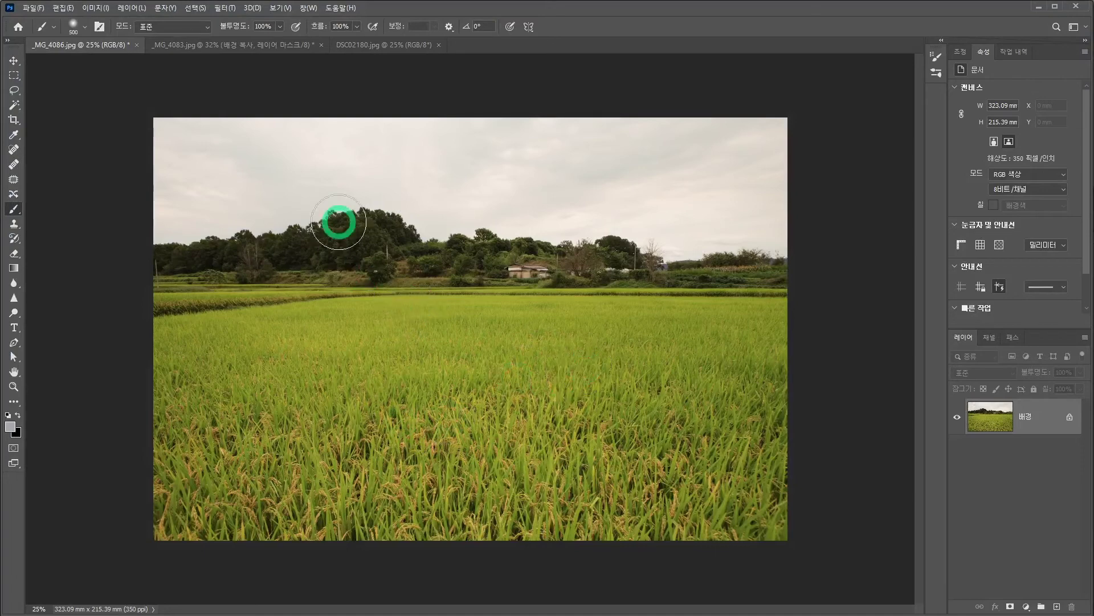
Copy a full-width rectangle of sky from DSC02180.jpg, cutting off the lowest hills, and paste it into _MG_4086.jpg as a new layer
left_click(380, 45)
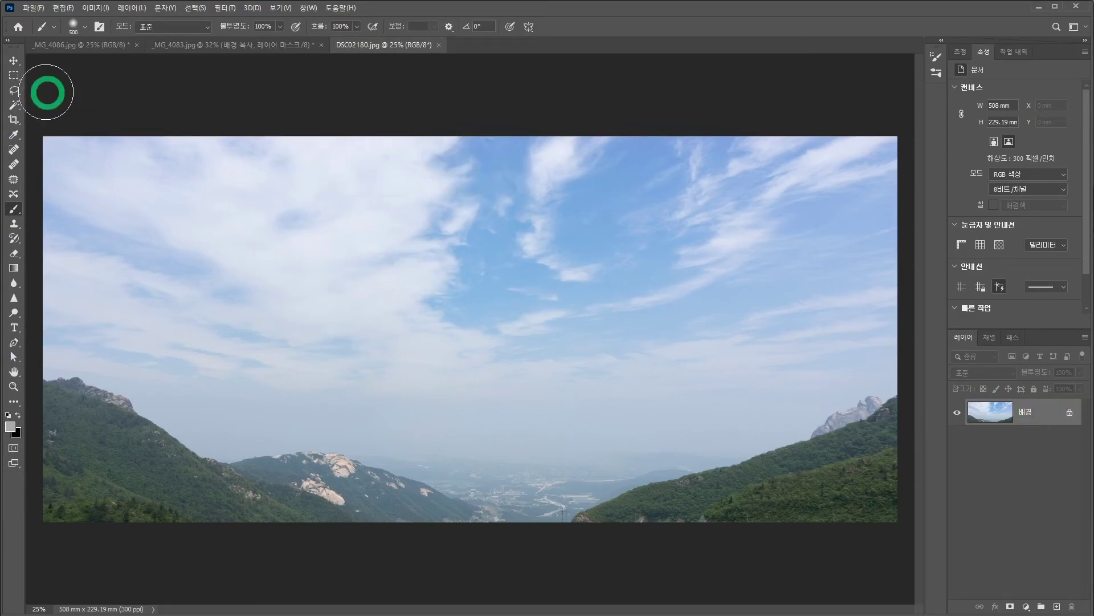
left_click(13, 76)
mouse_move(32, 130)
left_mouse_down()
mouse_move(892, 514)
mouse_move(906, 518)
mouse_move(909, 459)
mouse_move(912, 472)
left_mouse_up()
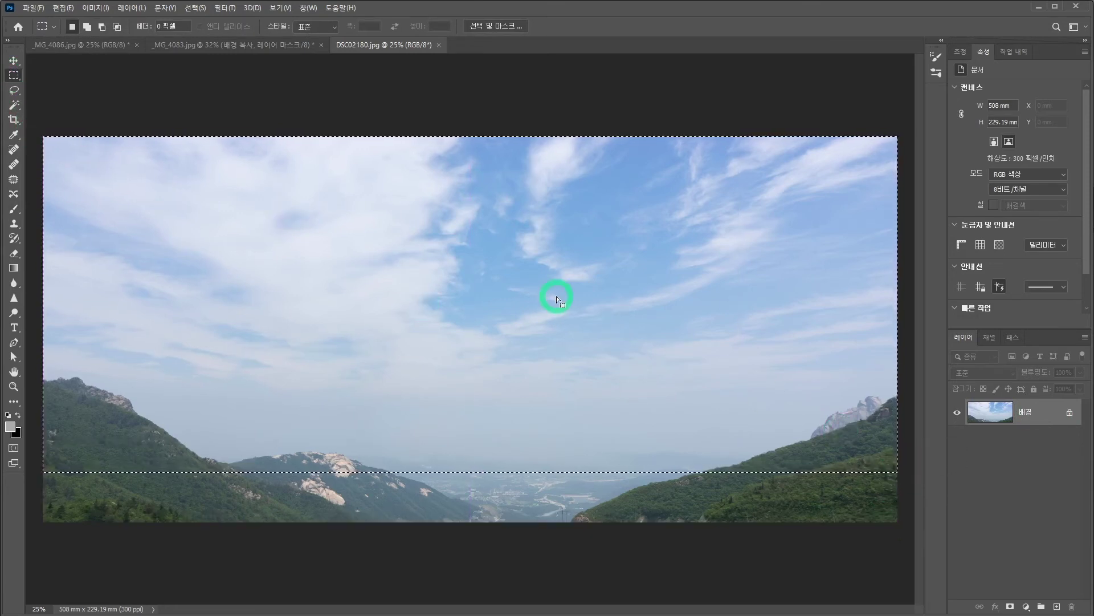
left_click(178, 46)
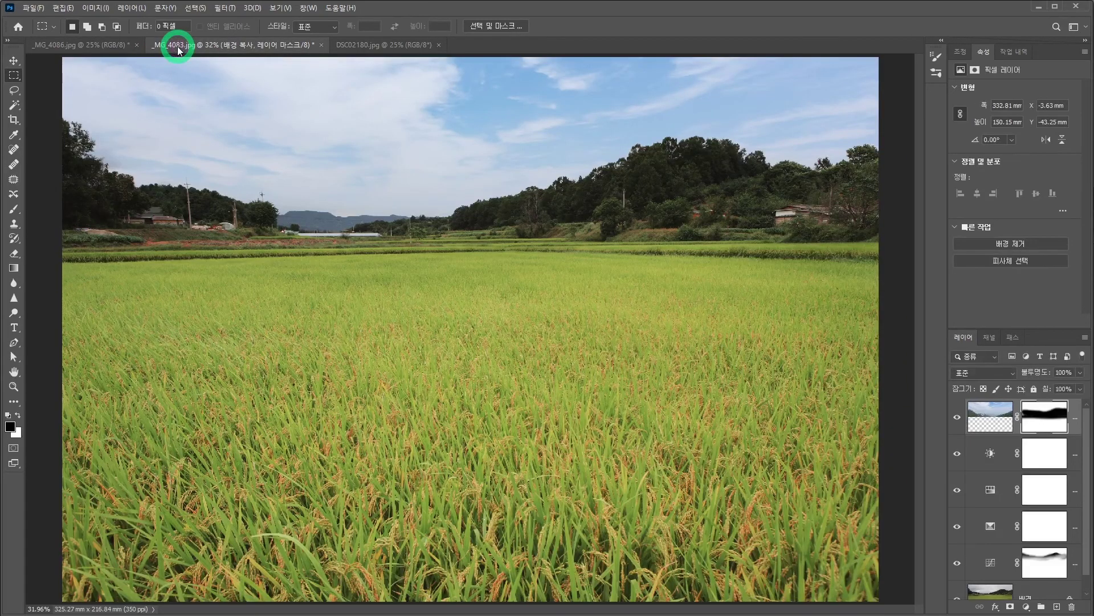
left_click(114, 45)
key("ctrl+v")
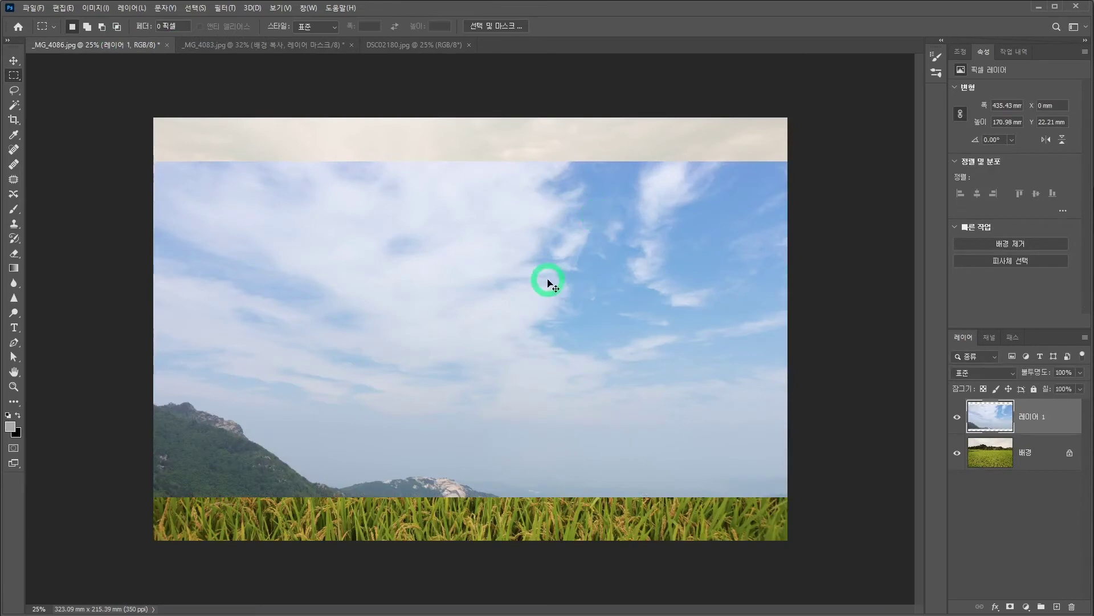
Scale the pasted sky layer proportionally to 74.90% and position it across the photo's full width, covering the original sky and the horizon
key("ctrl+t")
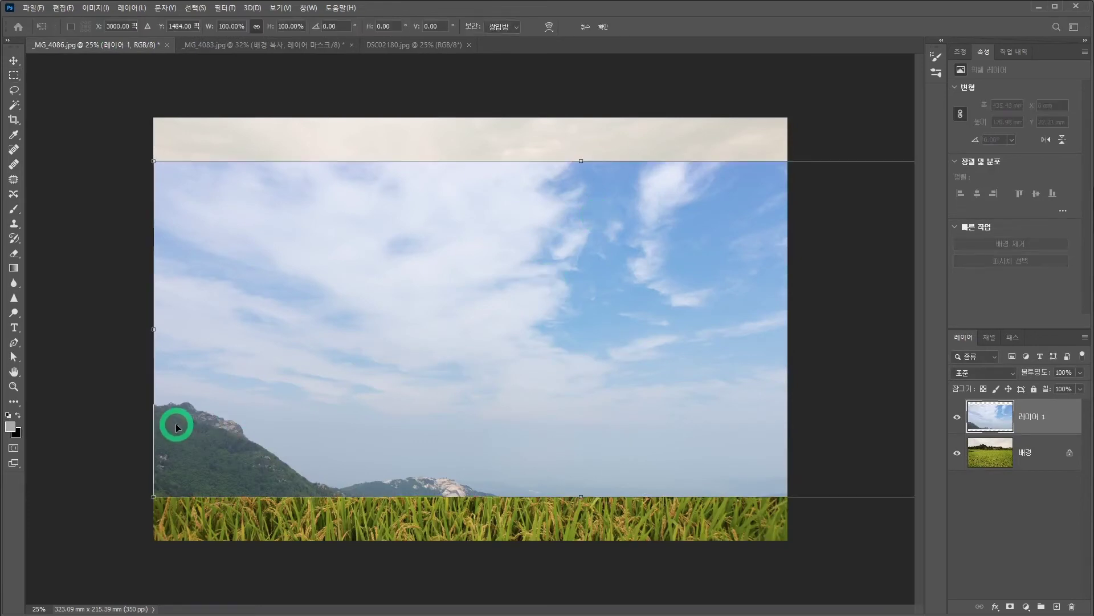
left_click(257, 26)
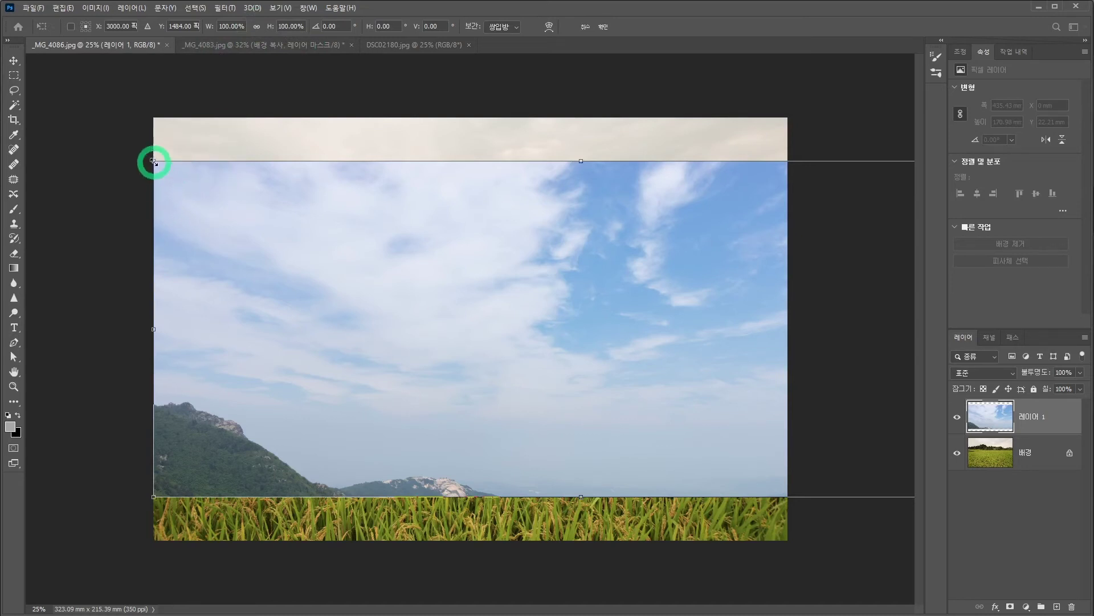
left_click_drag(153, 161, 391, 307)
left_click_drag(559, 344, 304, 179)
left_click_drag(752, 97, 792, 79)
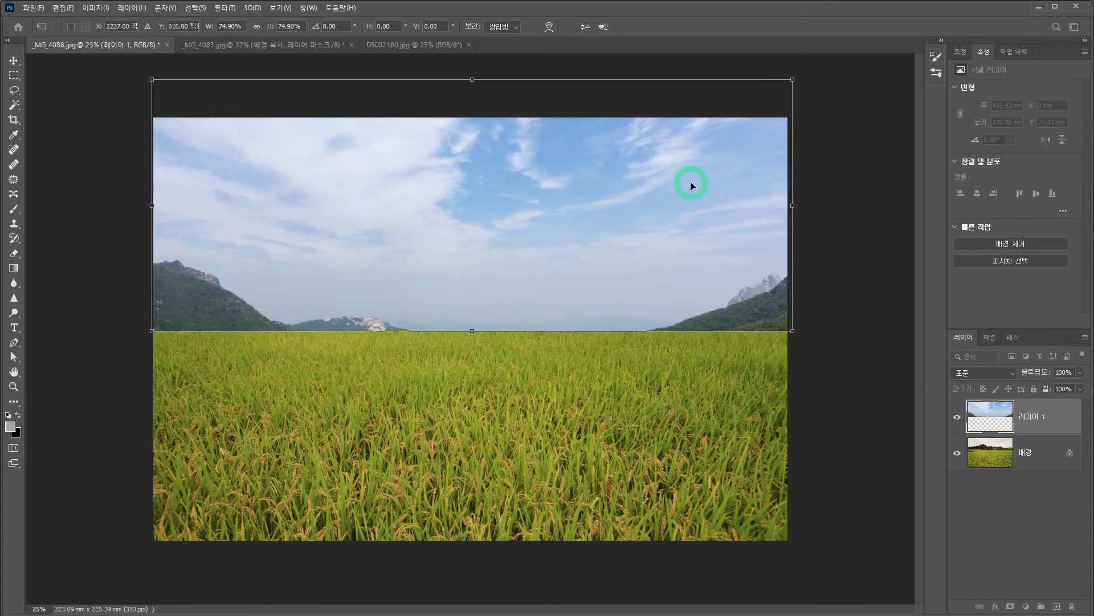
left_click_drag(693, 186, 691, 175)
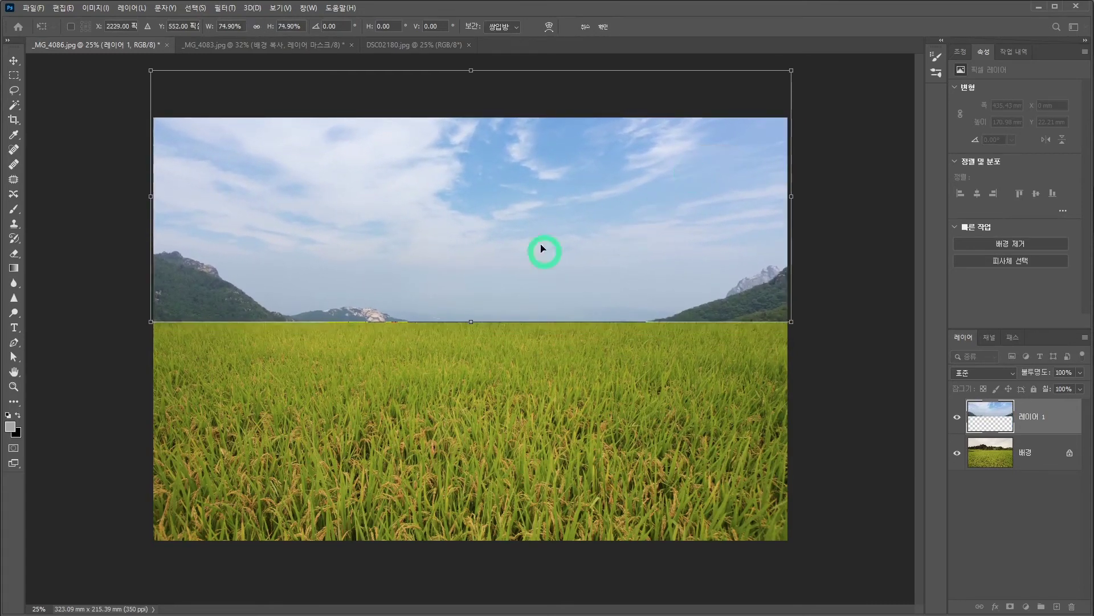
left_click(603, 26)
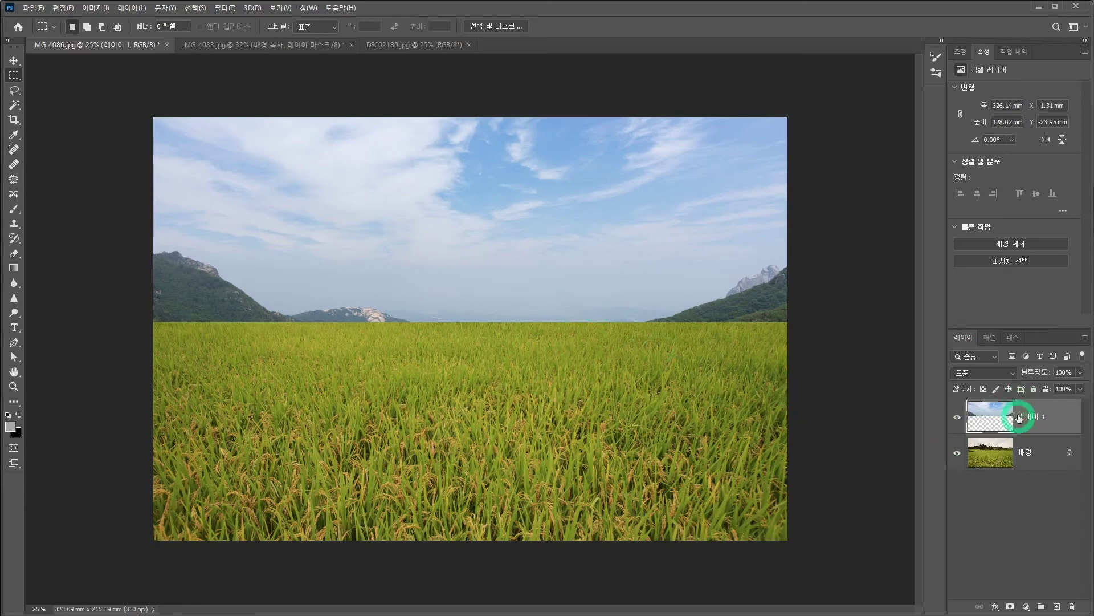
Open the sky layer's blending options and set the Blend If black point of the underlying layer to 133
right_click(1056, 410)
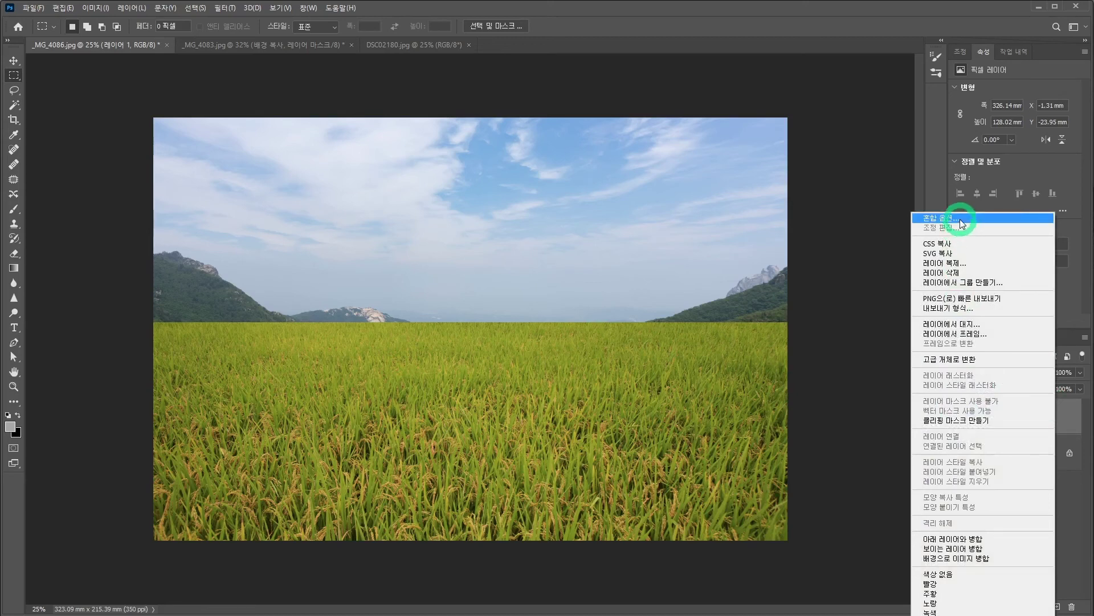
left_click(962, 224)
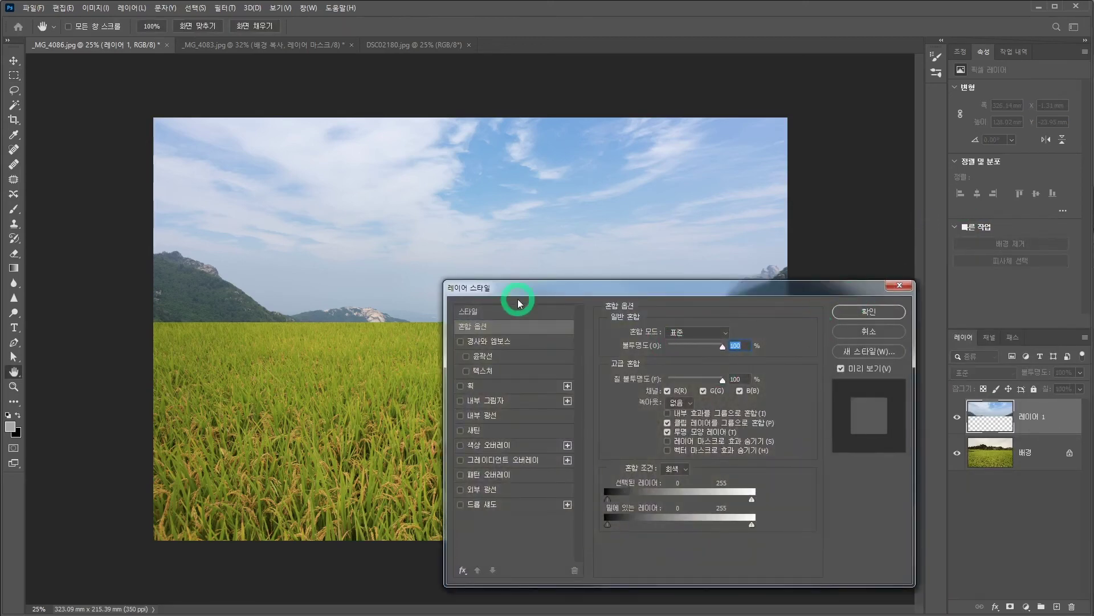
left_click_drag(514, 287, 499, 254)
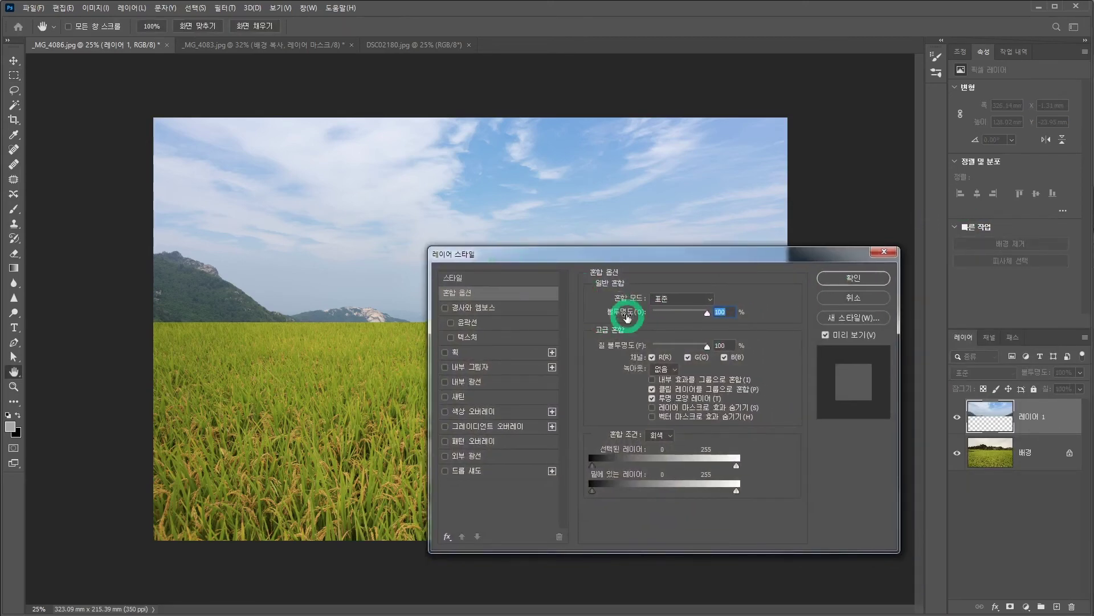
left_click_drag(595, 493, 668, 493)
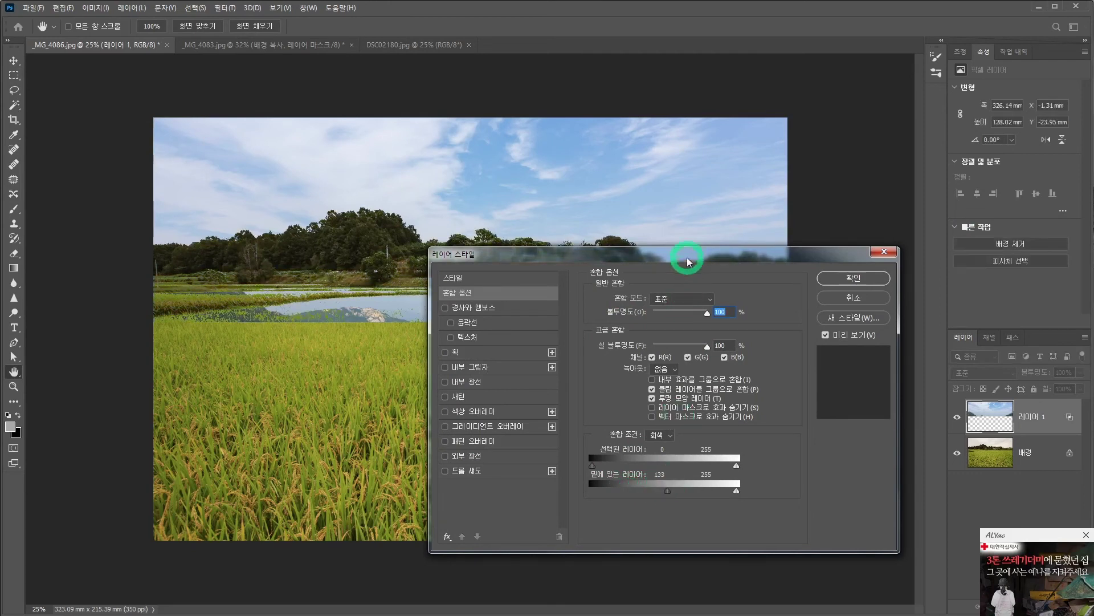
Split the sky layer's Blend If black point for the underlying layer to 161 / 200 and apply the blending options
left_click_drag(689, 254, 599, 304)
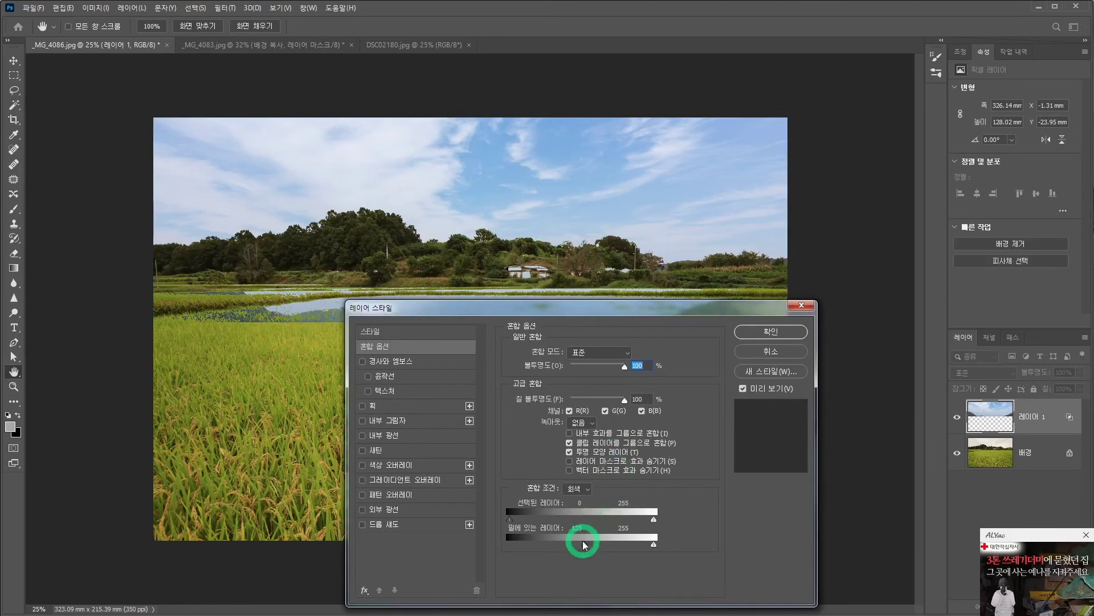
left_click_drag(584, 549, 598, 549)
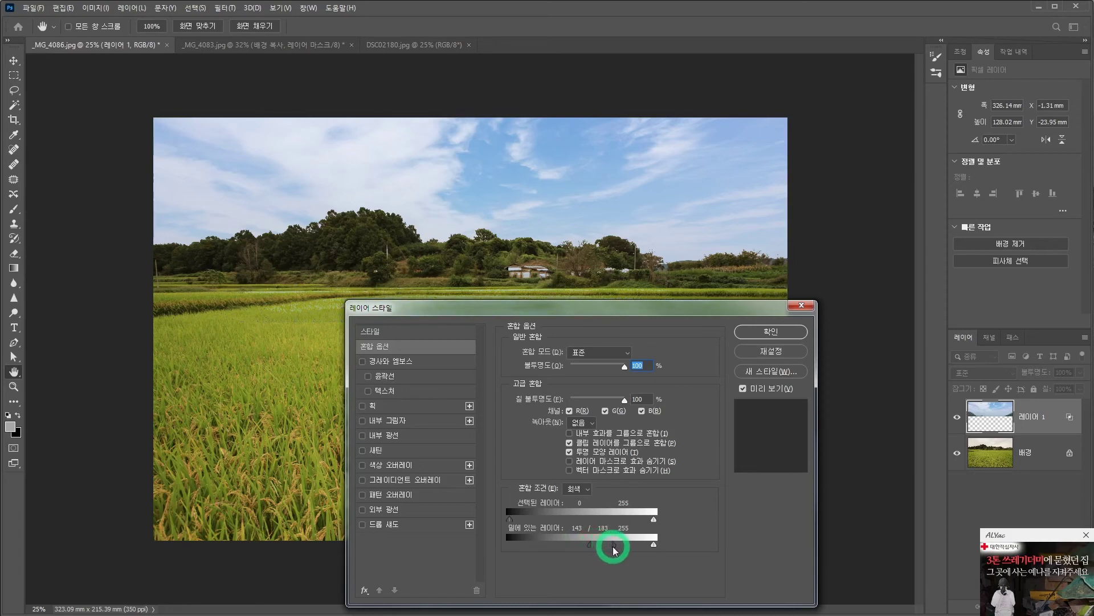
left_click(412, 237, "ctrl")
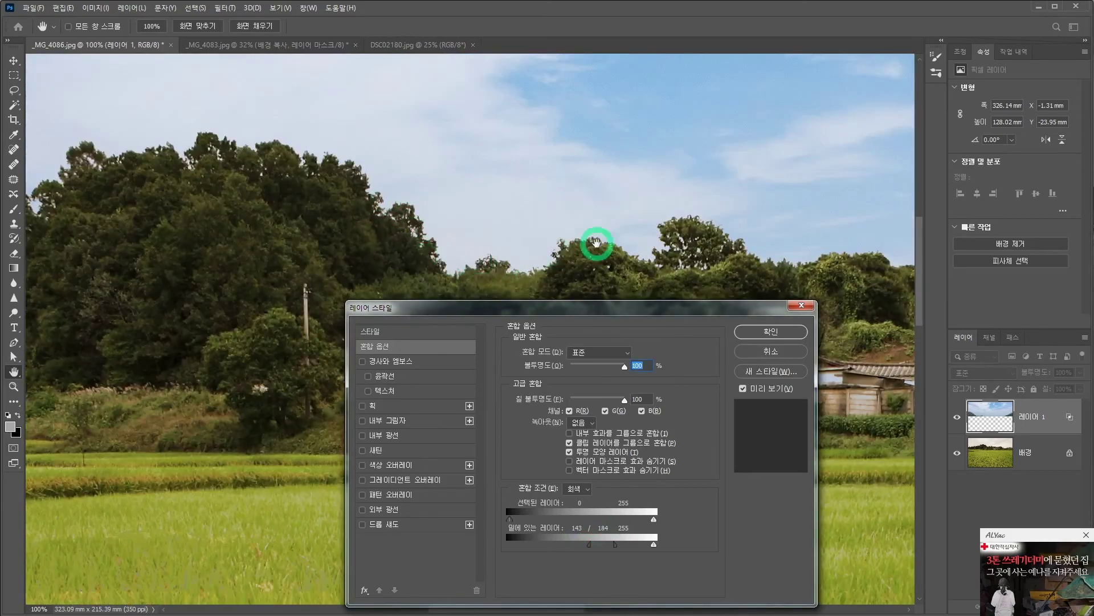
left_click_drag(753, 254, 414, 248)
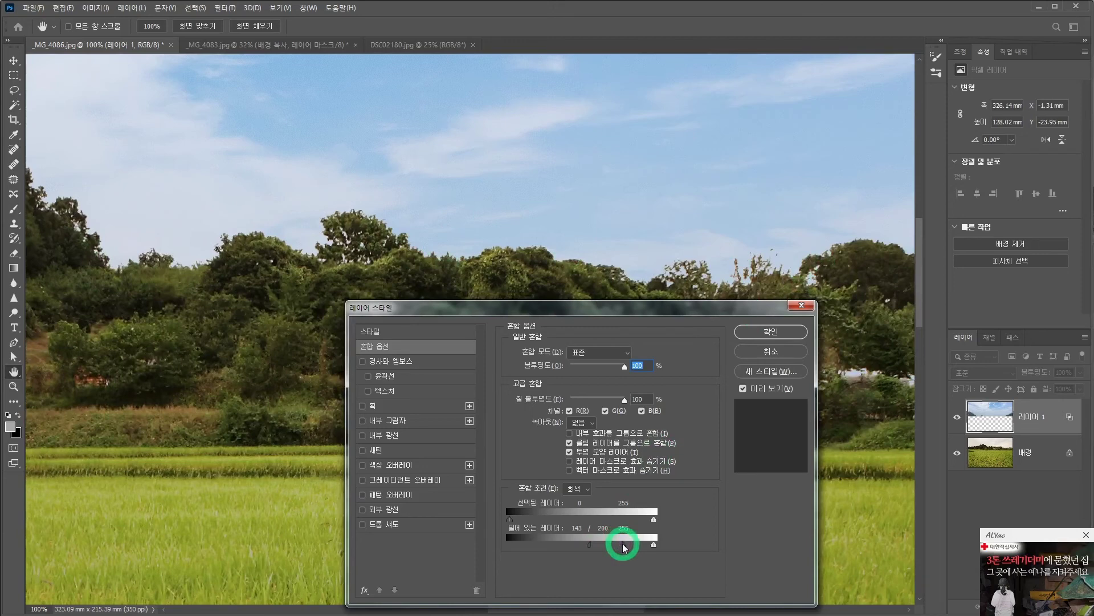
left_click_drag(586, 549, 597, 549)
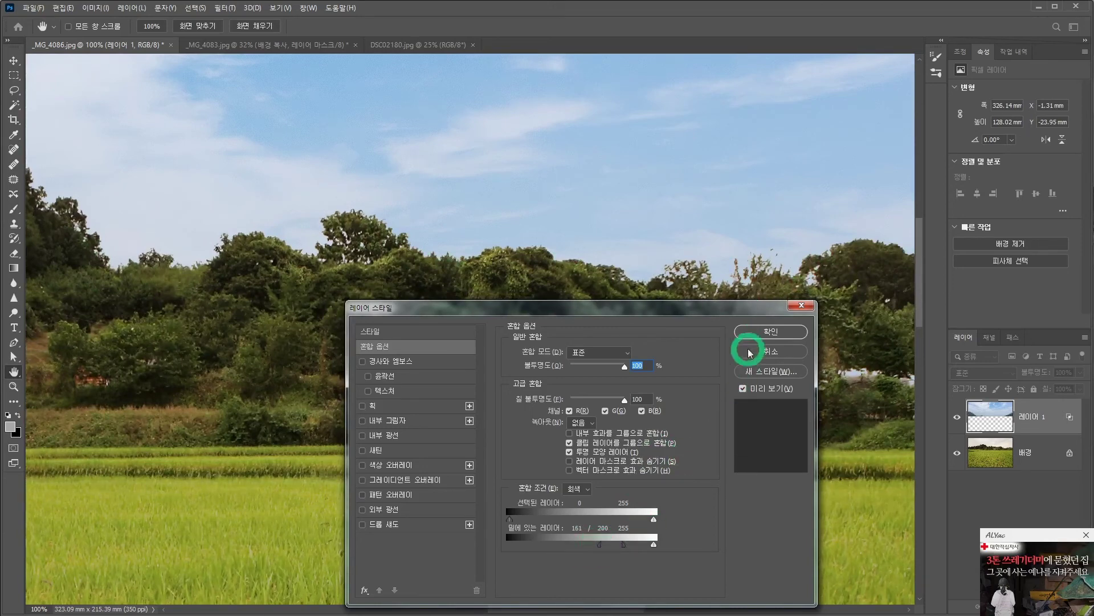
left_click(756, 335)
key("m")
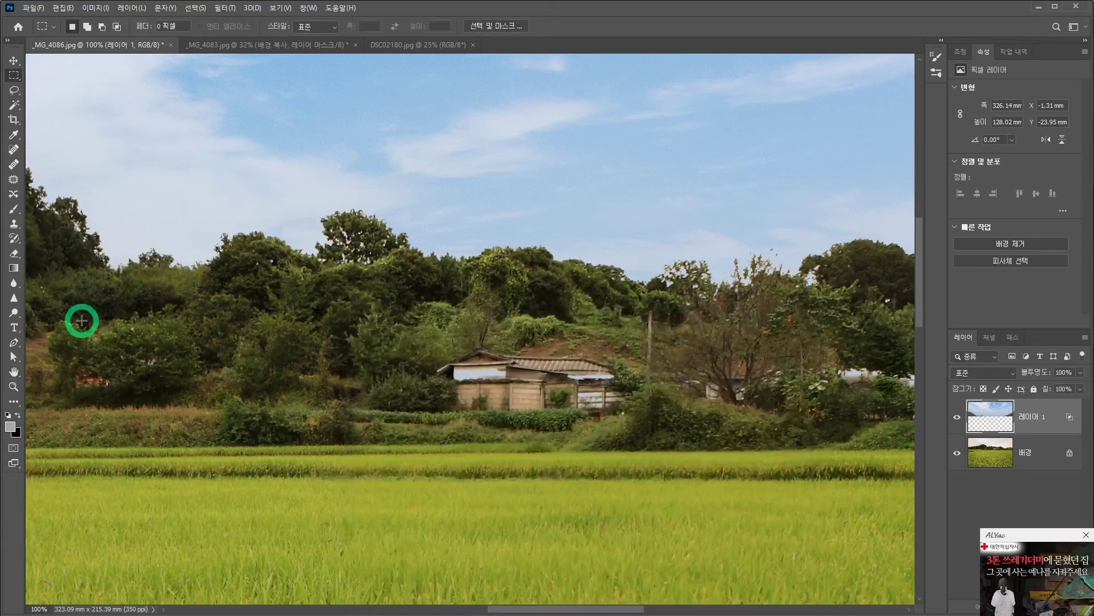
double_click(13, 372)
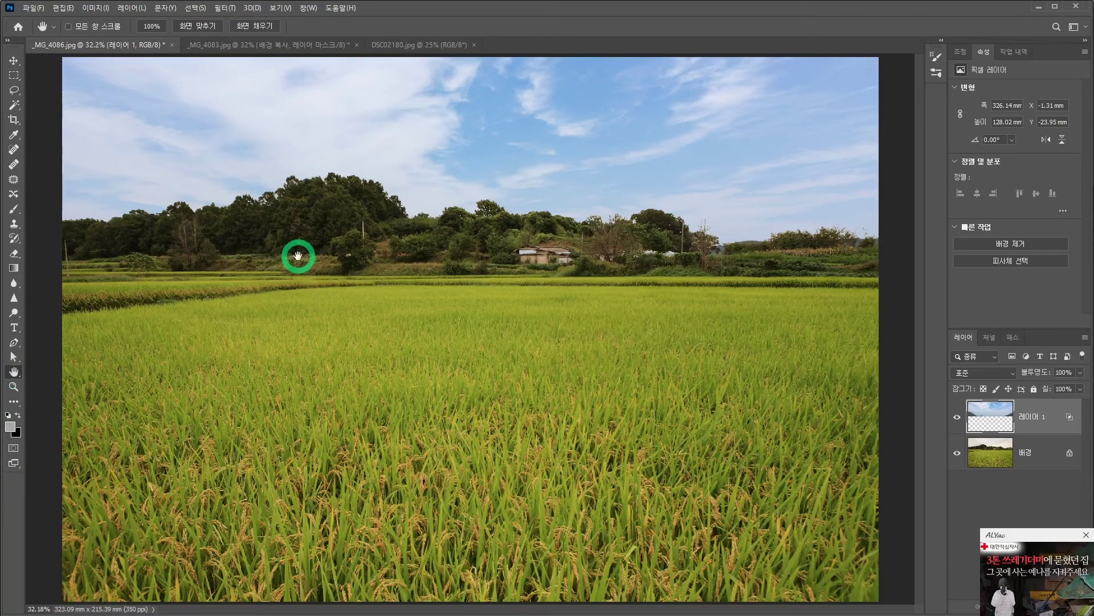
Add a white layer mask to the sky layer and choose the Brush tool with its size and hardness settings open
left_click(1084, 538)
left_click(998, 415)
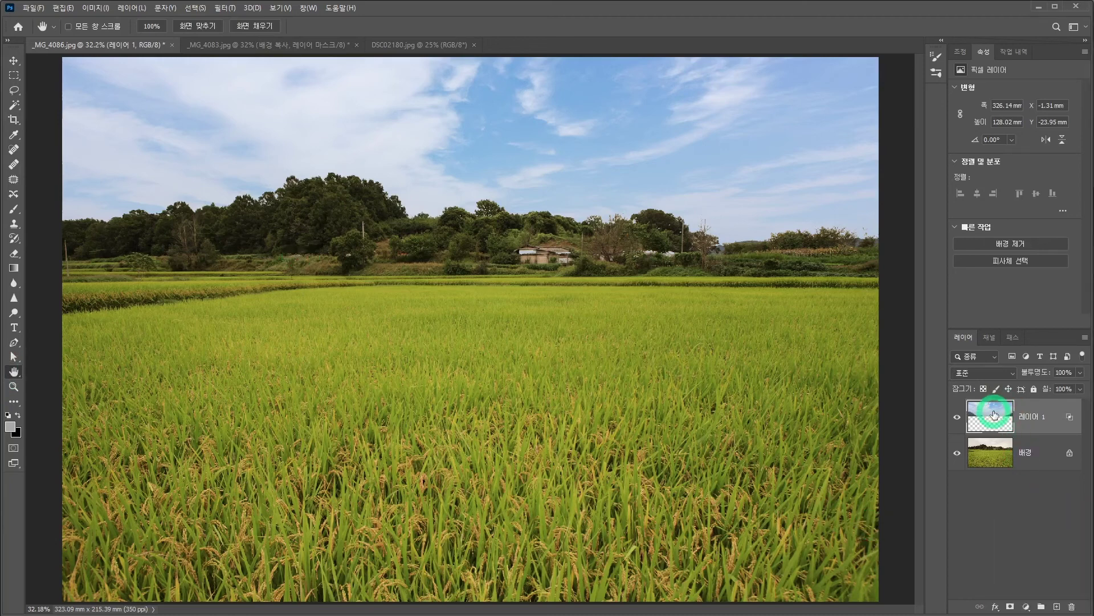
left_click(1010, 606)
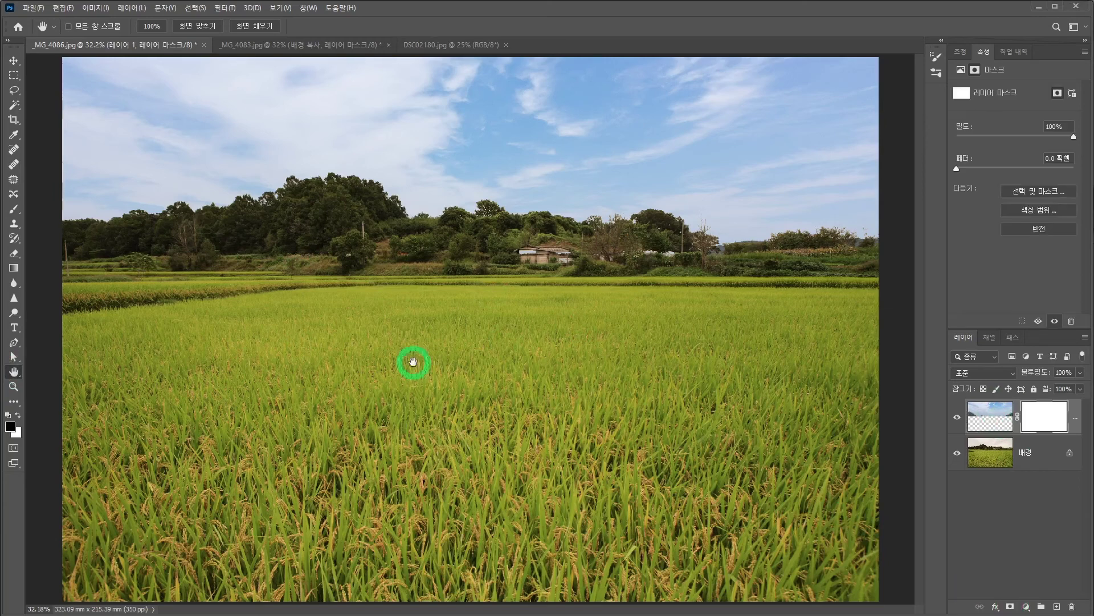
left_click(12, 216)
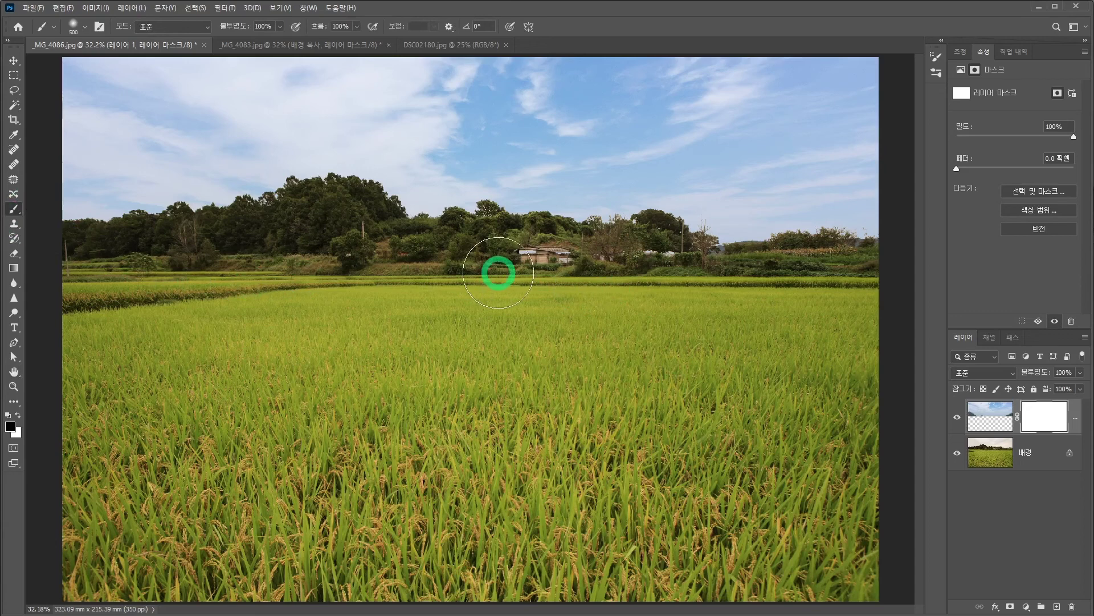
left_click(78, 26)
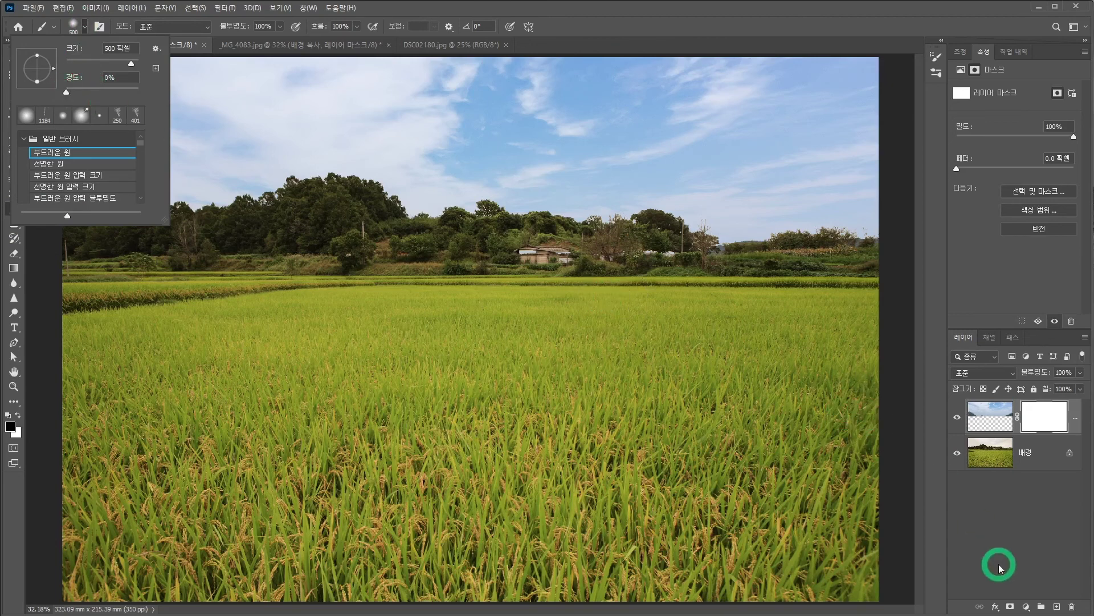
Create a white-filled test layer above the sky and paint a black horizontal stroke with a 500-pixel brush at 0% hardness
left_click(1057, 607)
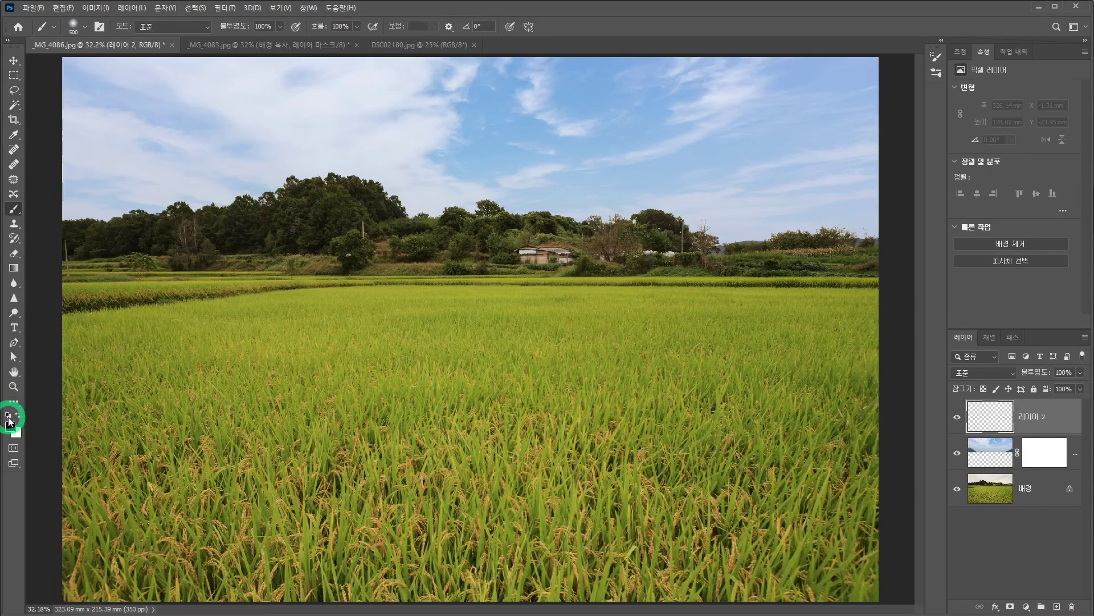
key("ctrl+BackSpace")
left_click(84, 27)
left_click(66, 92)
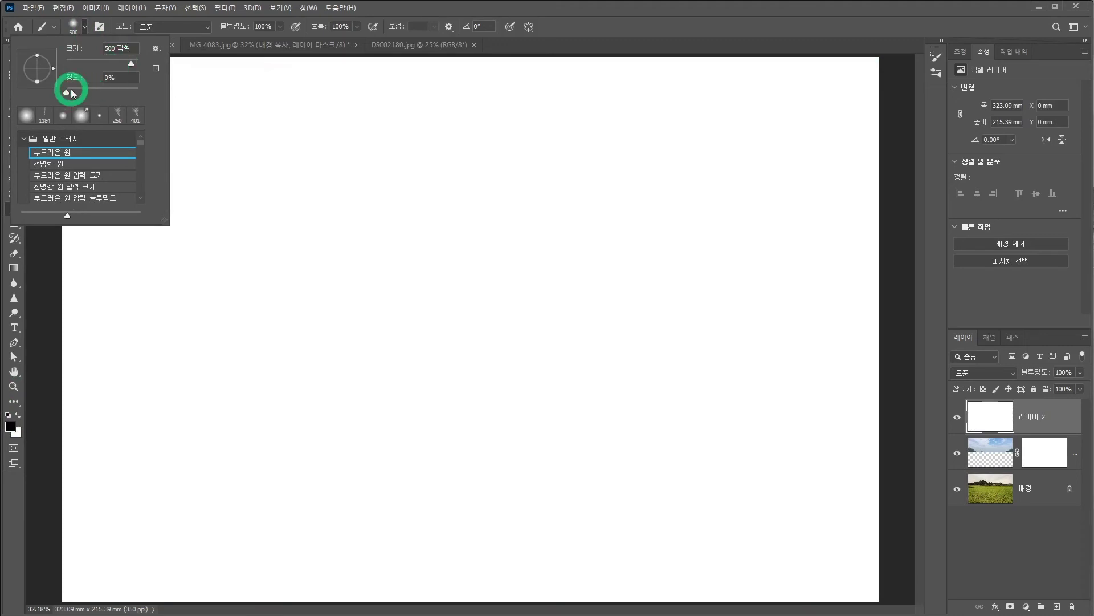
left_click_drag(256, 175, 599, 182)
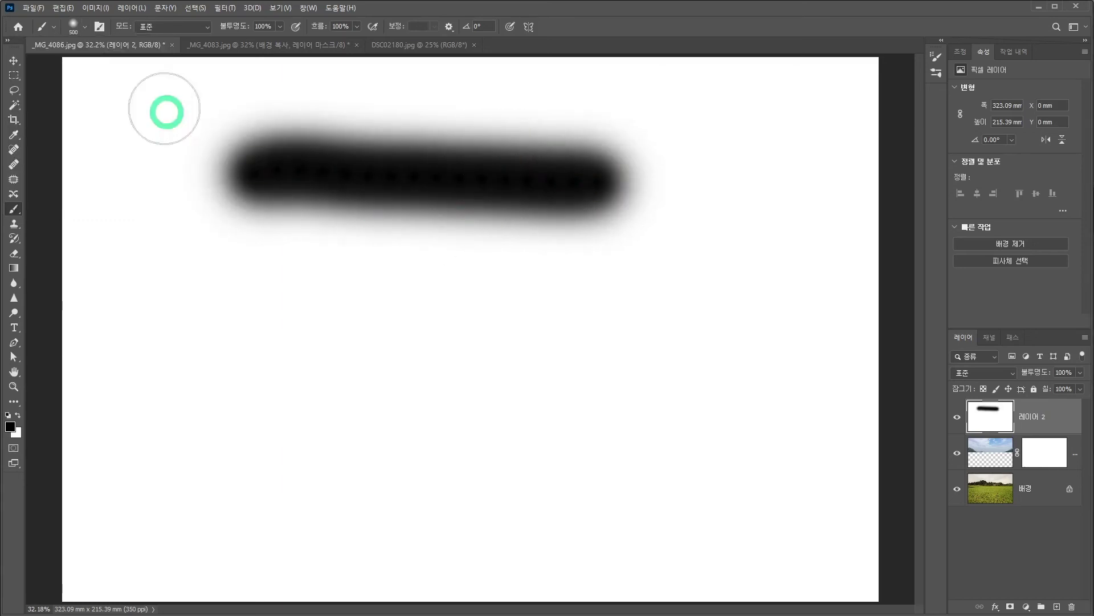
Paint a hard-edged and a medium-soft black stroke beneath the first one for comparison, and delete the test layer
left_click(73, 26)
left_click_drag(67, 92, 163, 90)
left_click_drag(213, 349, 627, 356)
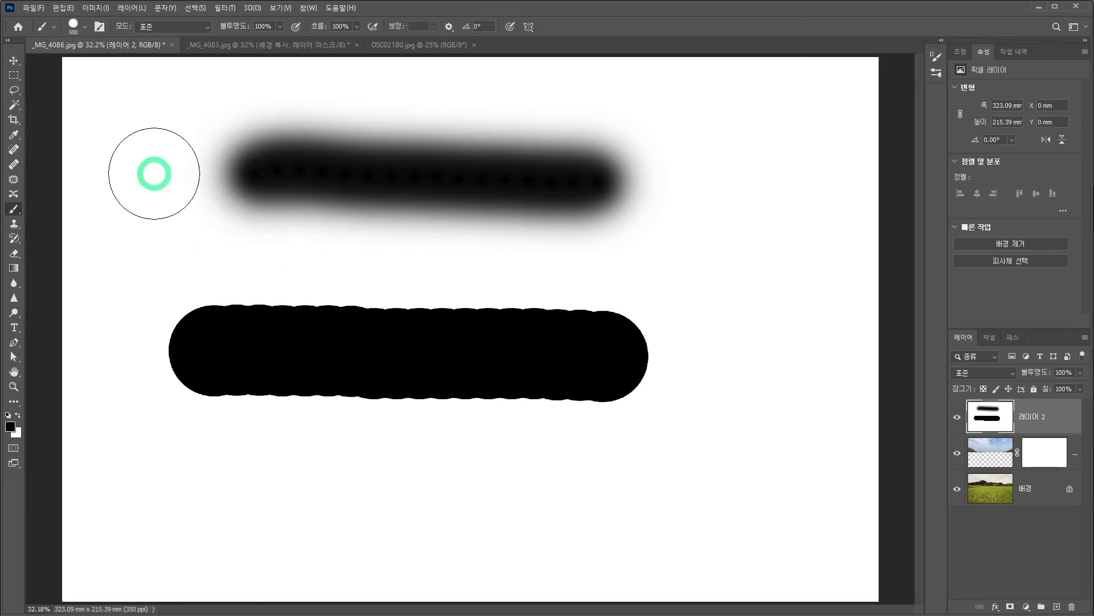
left_click(86, 26)
left_click_drag(138, 92, 91, 92)
left_click_drag(205, 464, 646, 479)
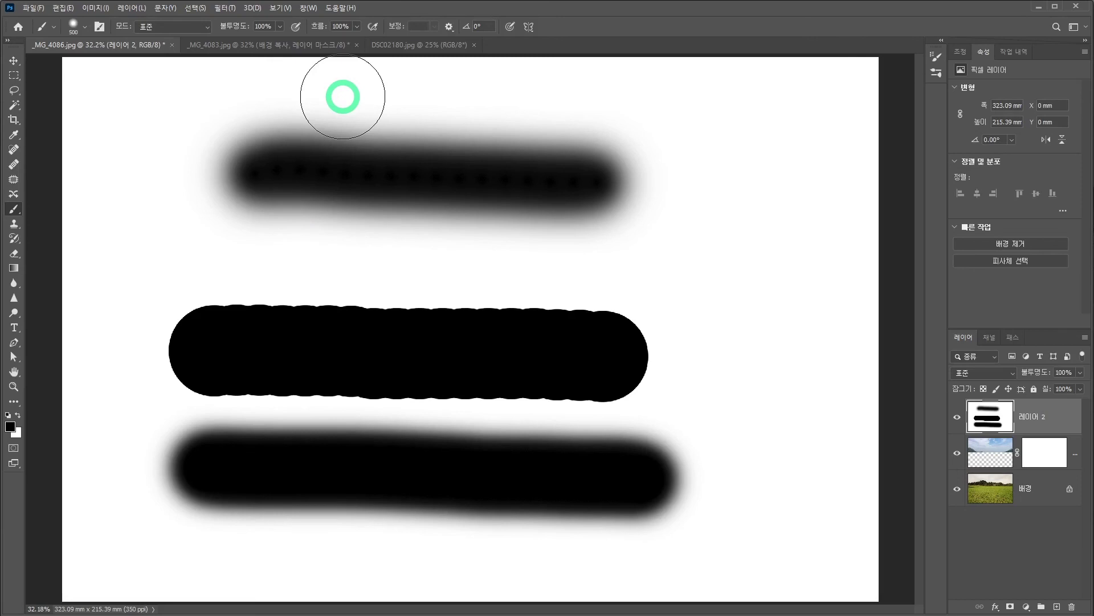
left_click(1072, 607)
left_click(510, 234)
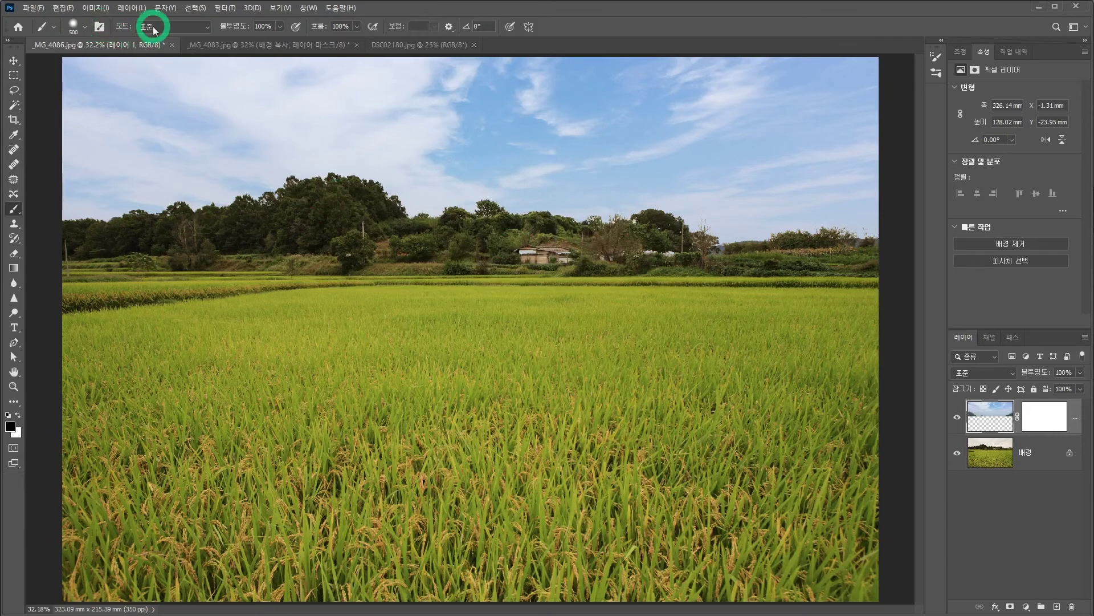
Set the brush hardness to 68% and paint black on the sky layer's mask across the tree line and the upper rice field
left_click(87, 29)
mouse_move(107, 93)
left_mouse_down()
mouse_move(90, 93)
mouse_move(115, 93)
left_mouse_up()
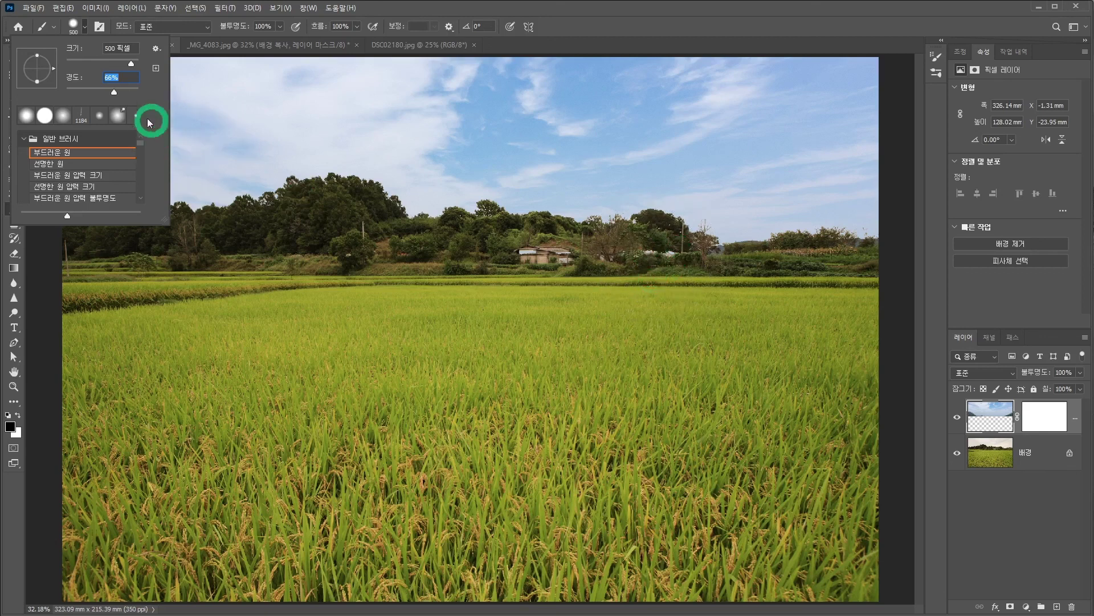
left_click_drag(115, 93, 116, 92)
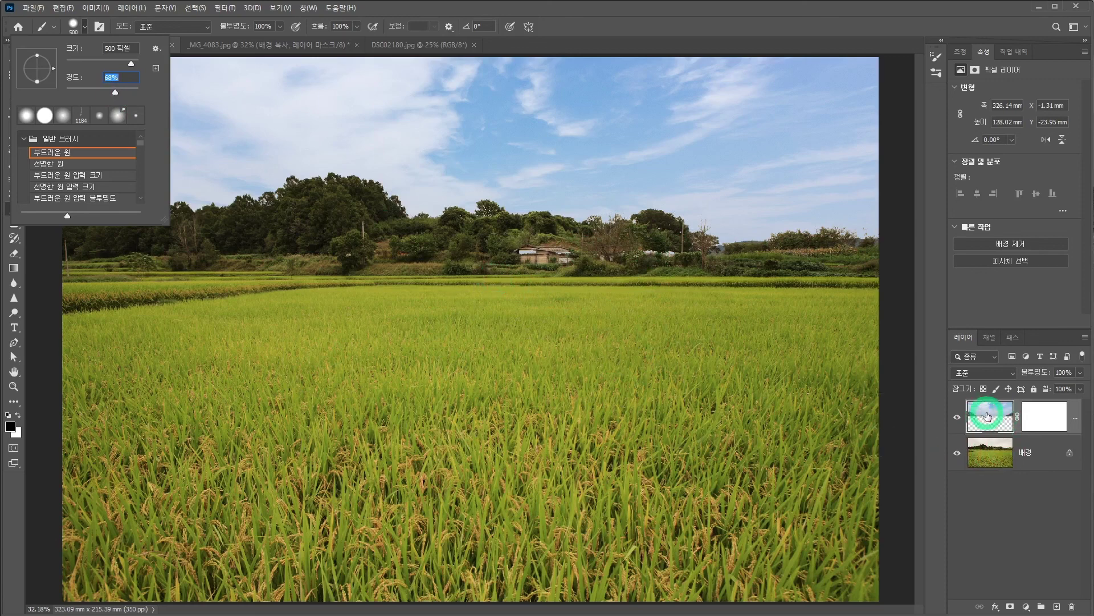
left_click(1032, 416)
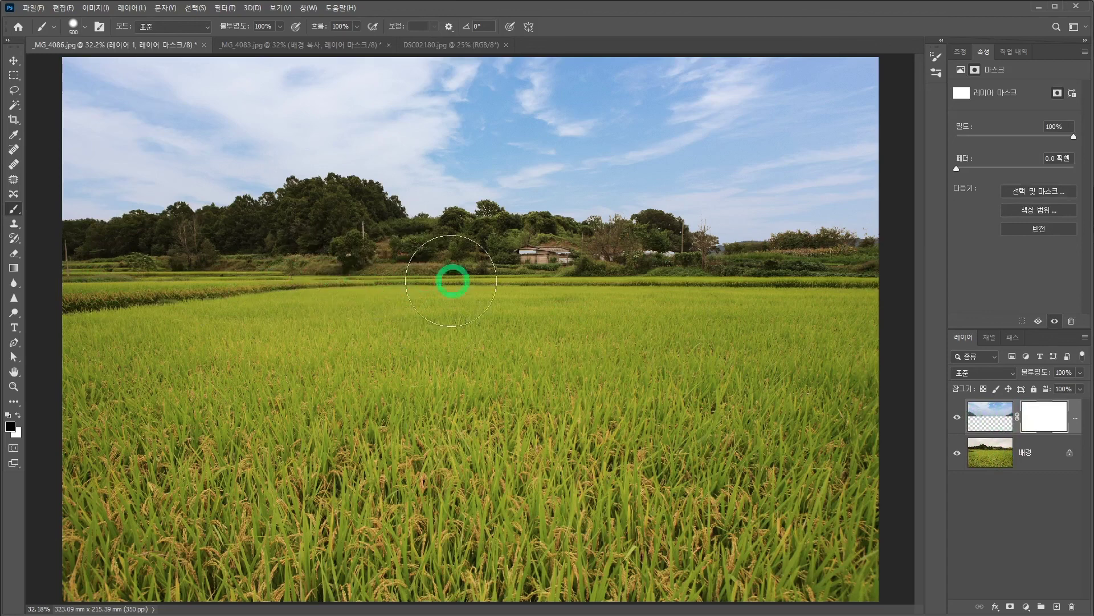
mouse_move(583, 284)
left_mouse_down()
mouse_move(501, 278)
mouse_move(671, 280)
mouse_move(592, 280)
mouse_move(715, 294)
mouse_move(497, 273)
mouse_move(745, 297)
mouse_move(851, 290)
mouse_move(449, 284)
mouse_move(633, 289)
mouse_move(234, 262)
mouse_move(301, 259)
mouse_move(77, 286)
mouse_move(108, 299)
mouse_move(568, 342)
mouse_move(697, 377)
mouse_move(576, 321)
mouse_move(632, 352)
mouse_move(545, 370)
left_mouse_up()
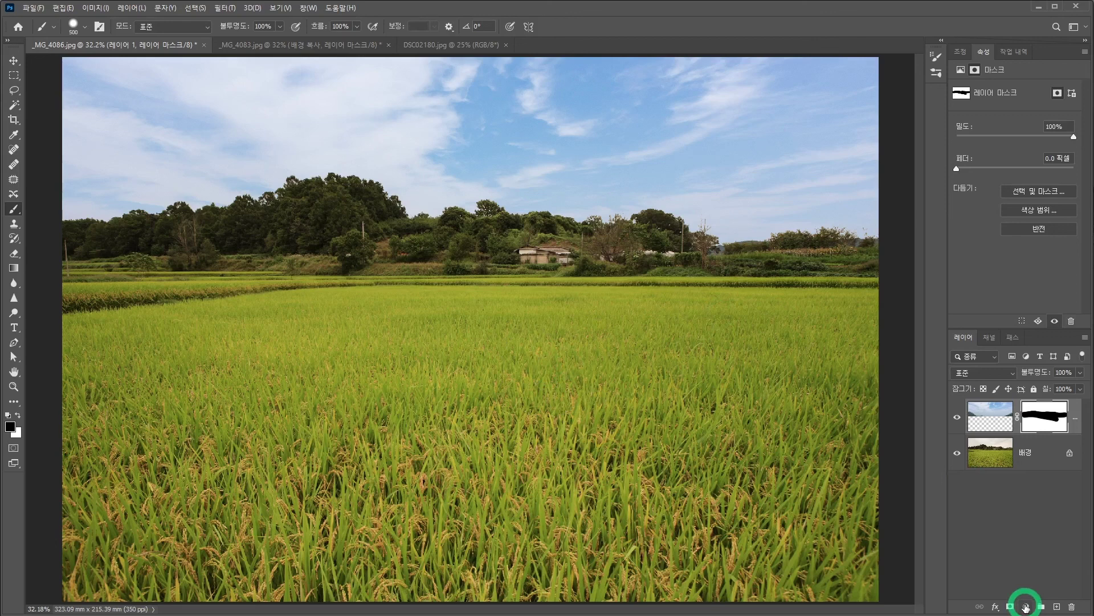
left_click(1026, 607)
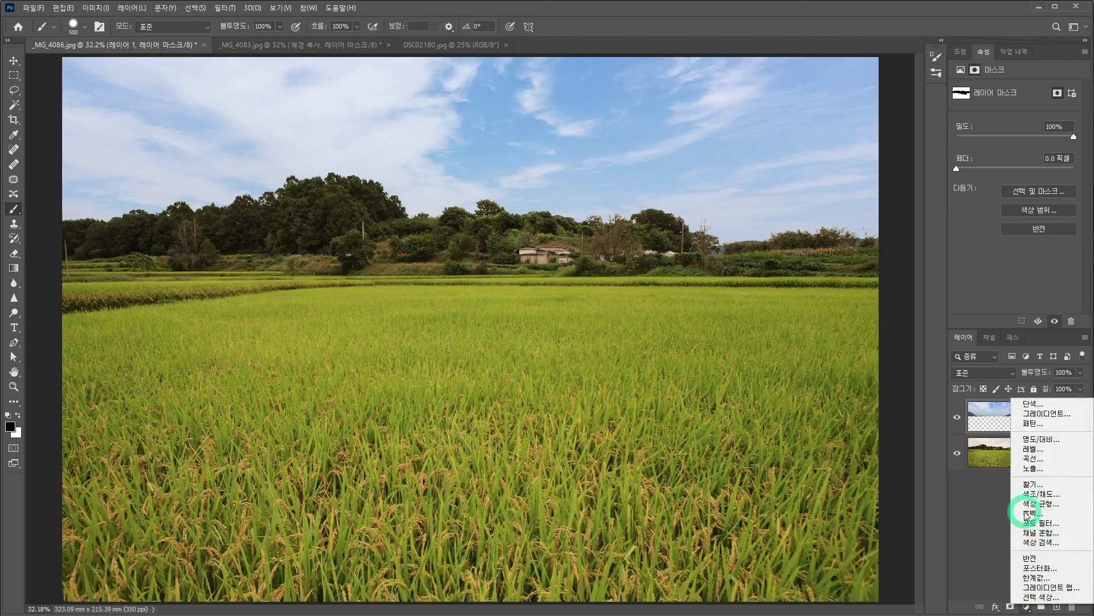
left_click(958, 495)
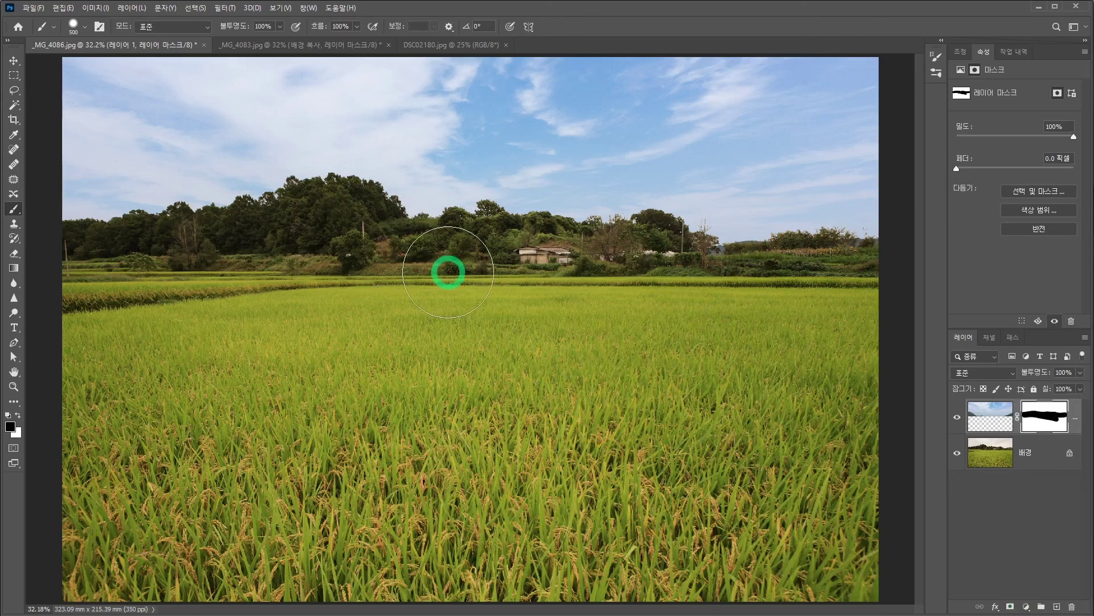